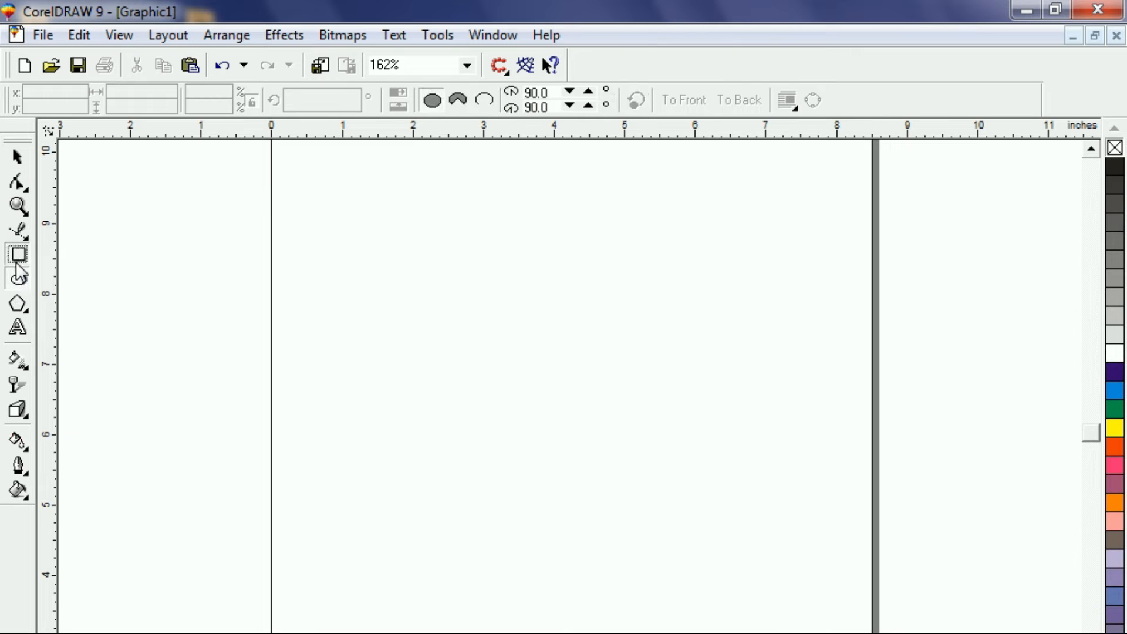
# Draw a rectangle on the upper part of the page and resize it to about 4.8 by 3.9 inches
pyautogui.click(18, 254)
pyautogui.moveTo(385, 162); pyautogui.dragTo(760, 447)
pyautogui.moveTo(377, 304); pyautogui.dragTo(420, 304)
pyautogui.moveTo(589, 453)
pyautogui.mouseDown()
pyautogui.moveTo(591, 469)
pyautogui.moveTo(589, 454)
pyautogui.mouseUp()
pyautogui.moveTo(589, 153); pyautogui.dragTo(588, 177)
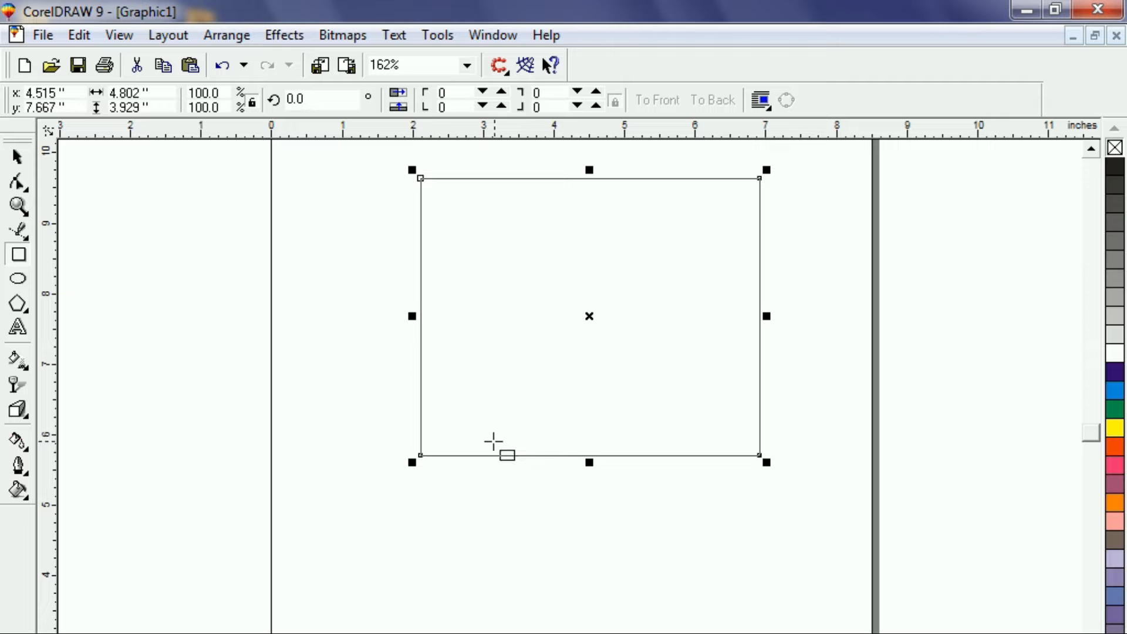
# Move the rectangle's two right corner nodes inward with the Shape tool so the outline tapers toward a short slanted right edge
pyautogui.click(17, 184)
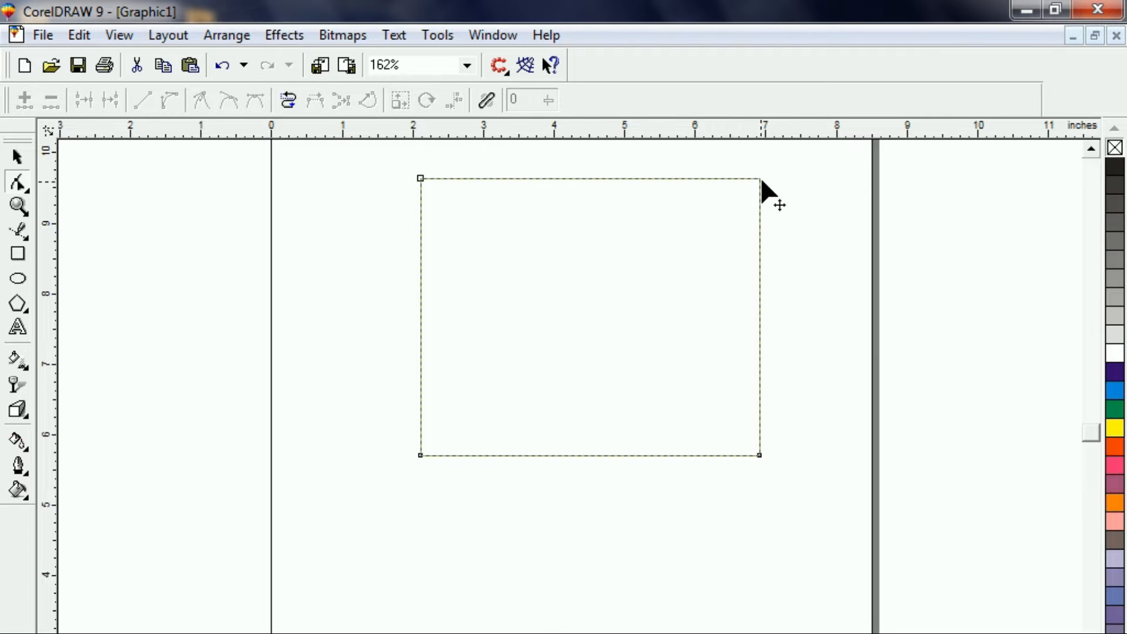
pyautogui.moveTo(761, 179); pyautogui.dragTo(697, 295)
pyautogui.moveTo(760, 455); pyautogui.dragTo(733, 360)
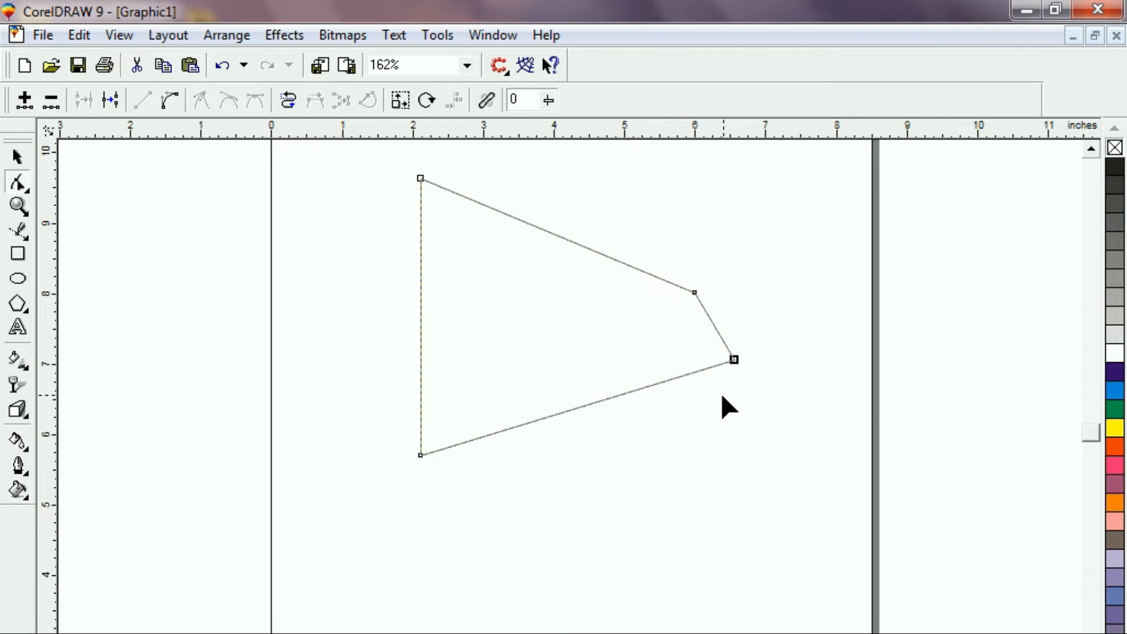
# Convert the short slanted right edge to a curve and bend it outward into a rounded tip
pyautogui.click(714, 324)
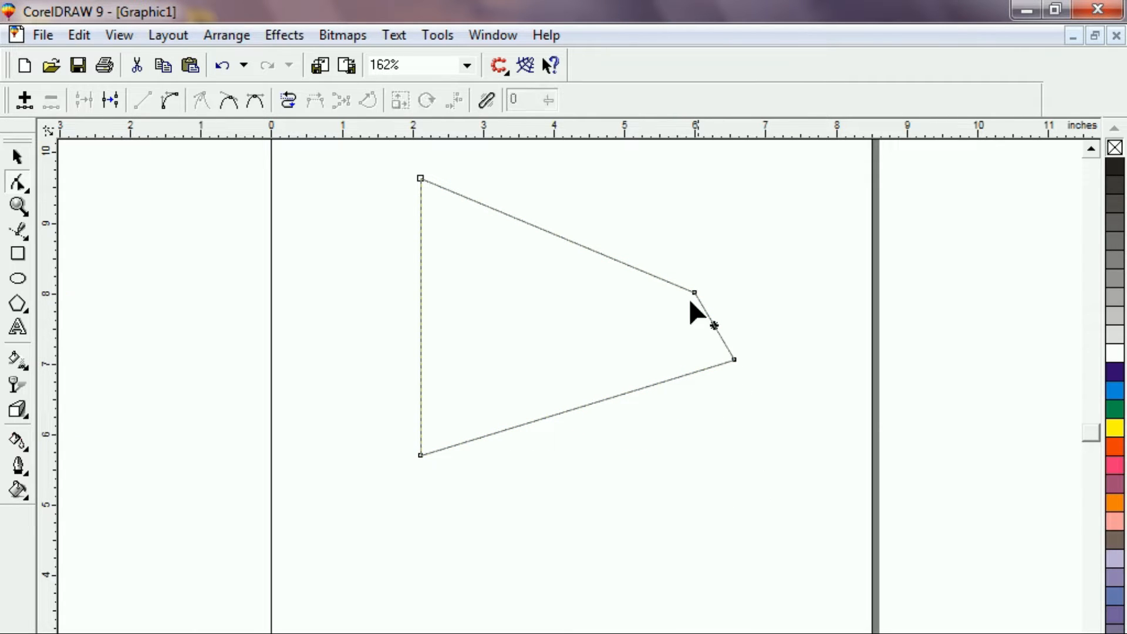
pyautogui.click(169, 100)
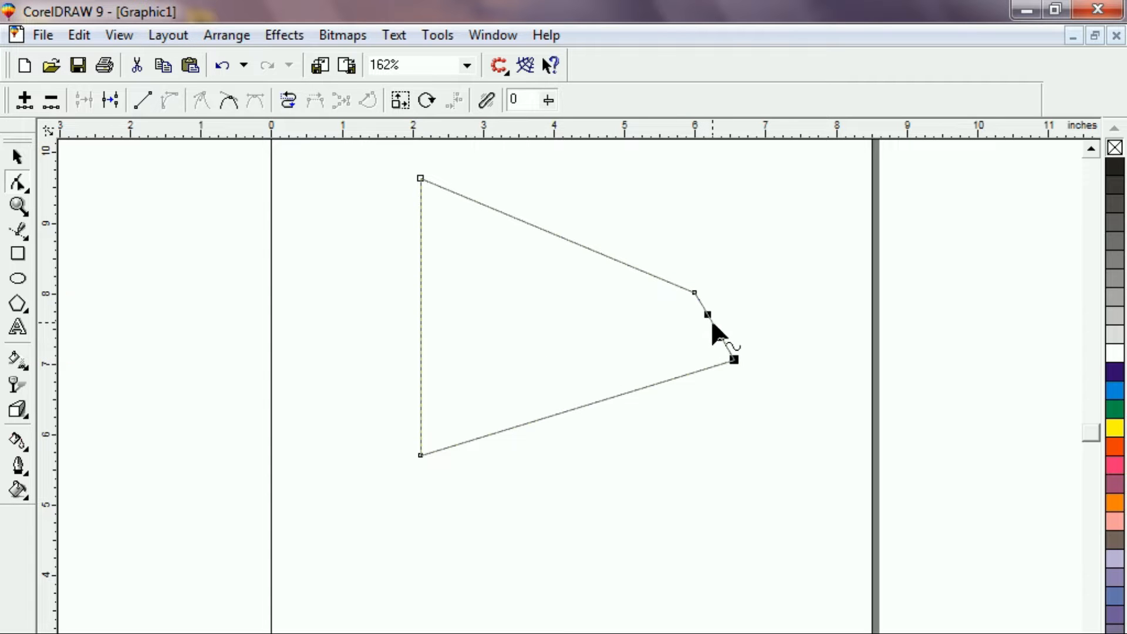
pyautogui.moveTo(713, 322); pyautogui.dragTo(756, 327)
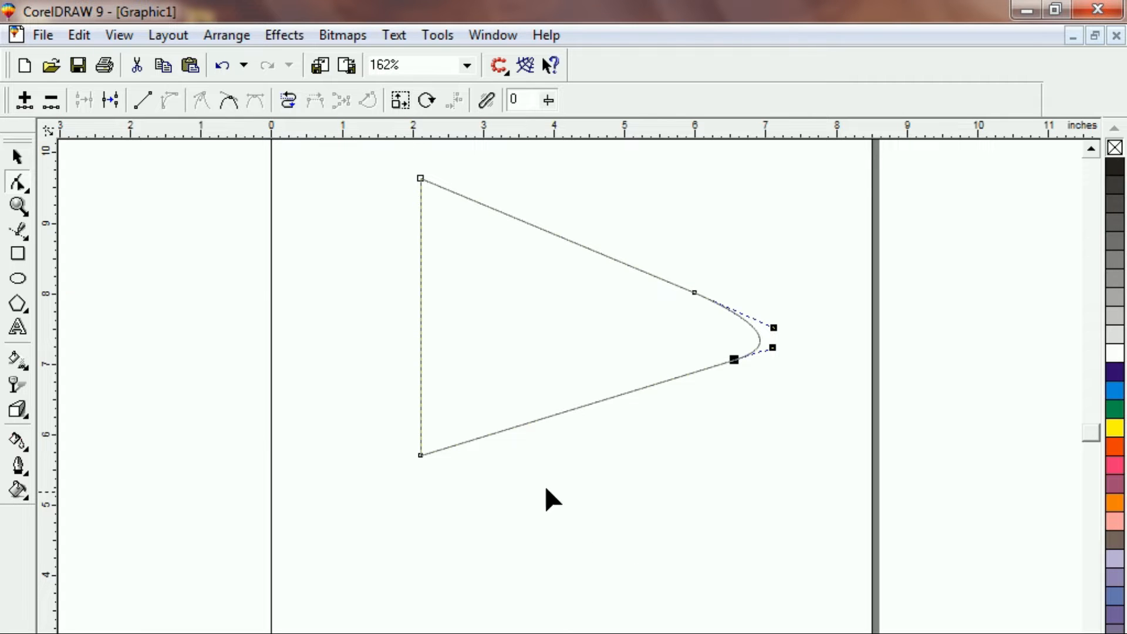
# Move the lower-left corner node toward the right, then add two nodes beside it and pull them out to form an angular underside
pyautogui.moveTo(421, 455); pyautogui.dragTo(650, 412)
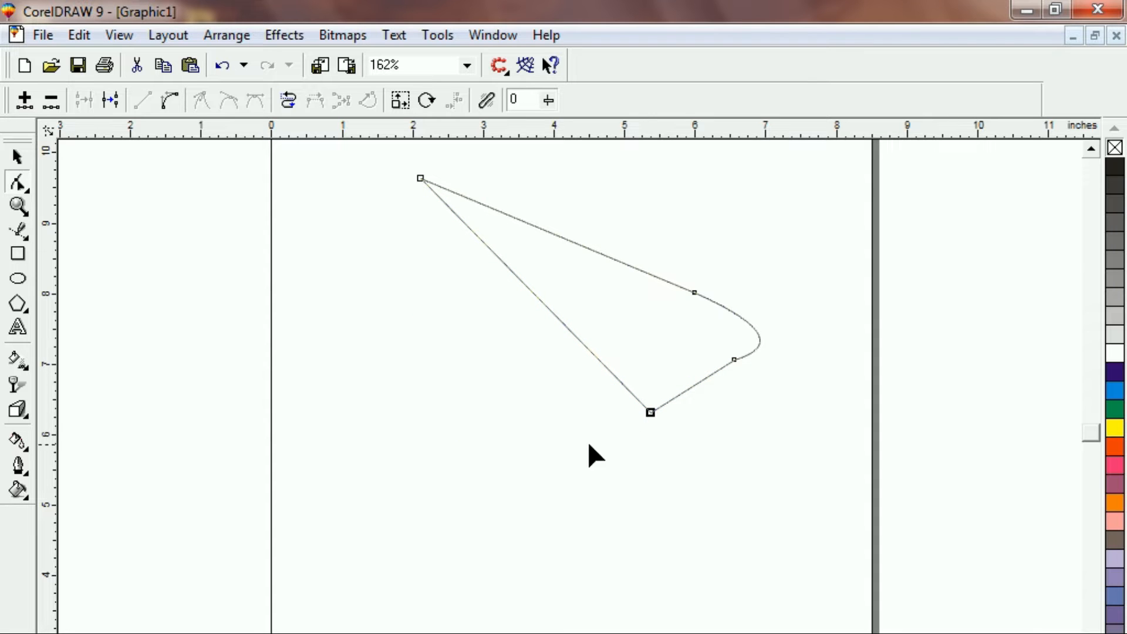
pyautogui.doubleClick(570, 330)
pyautogui.moveTo(569, 329); pyautogui.dragTo(471, 425)
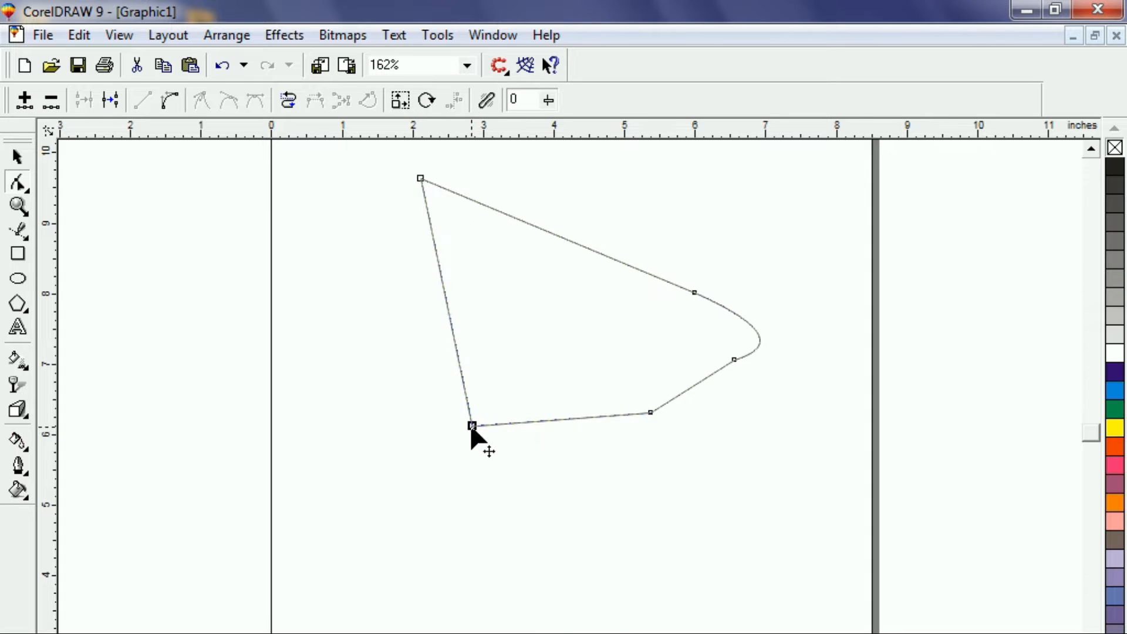
pyautogui.doubleClick(581, 418)
pyautogui.moveTo(581, 417); pyautogui.dragTo(590, 442)
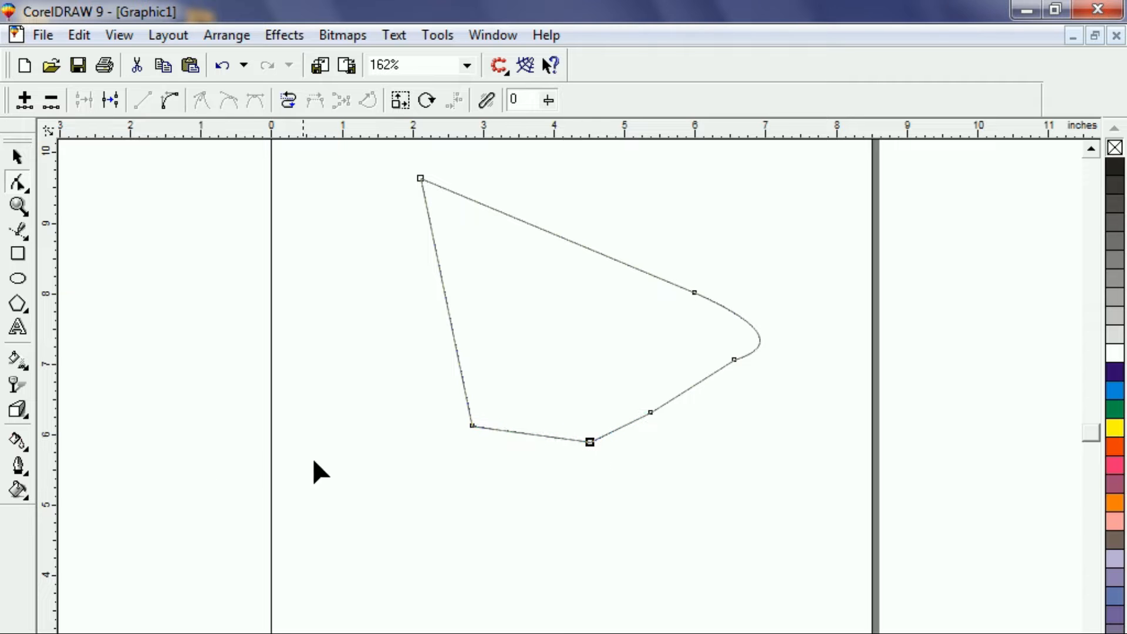
# Convert the two lower-right segments to curves, bending the upper one inward and the lower one outward
pyautogui.click(686, 389)
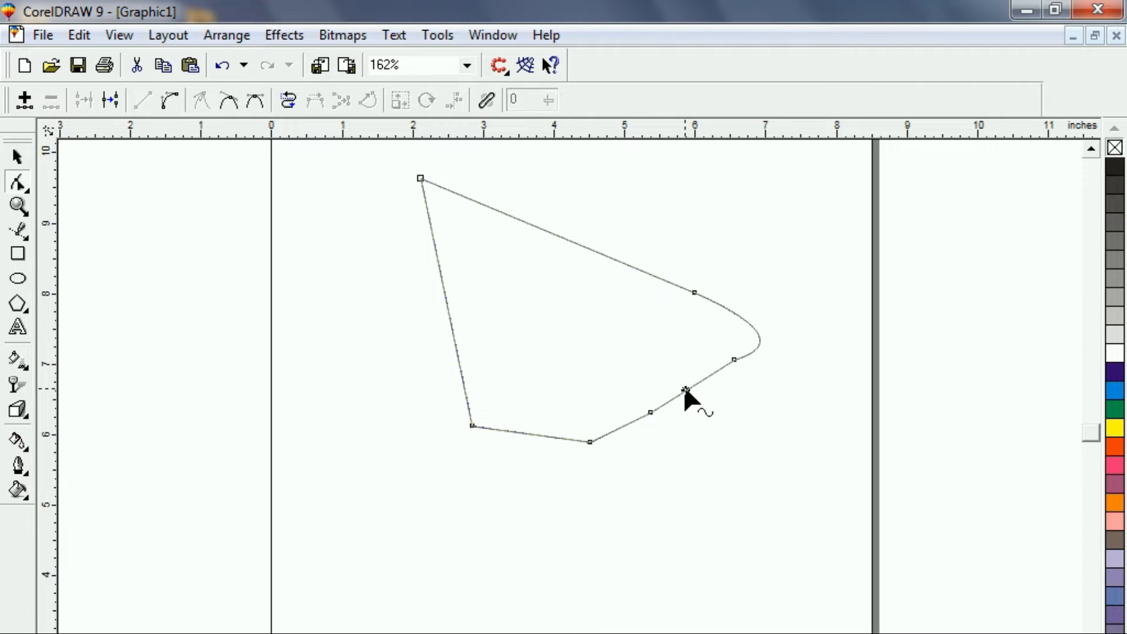
pyautogui.click(169, 99)
pyautogui.moveTo(692, 392); pyautogui.dragTo(685, 385)
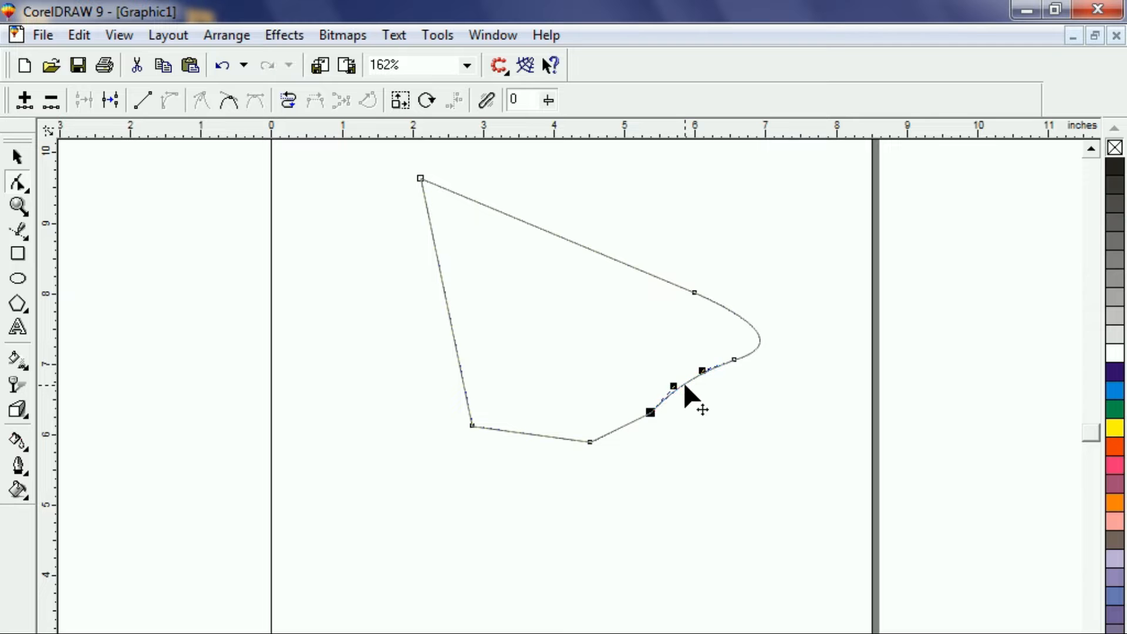
pyautogui.click(625, 426)
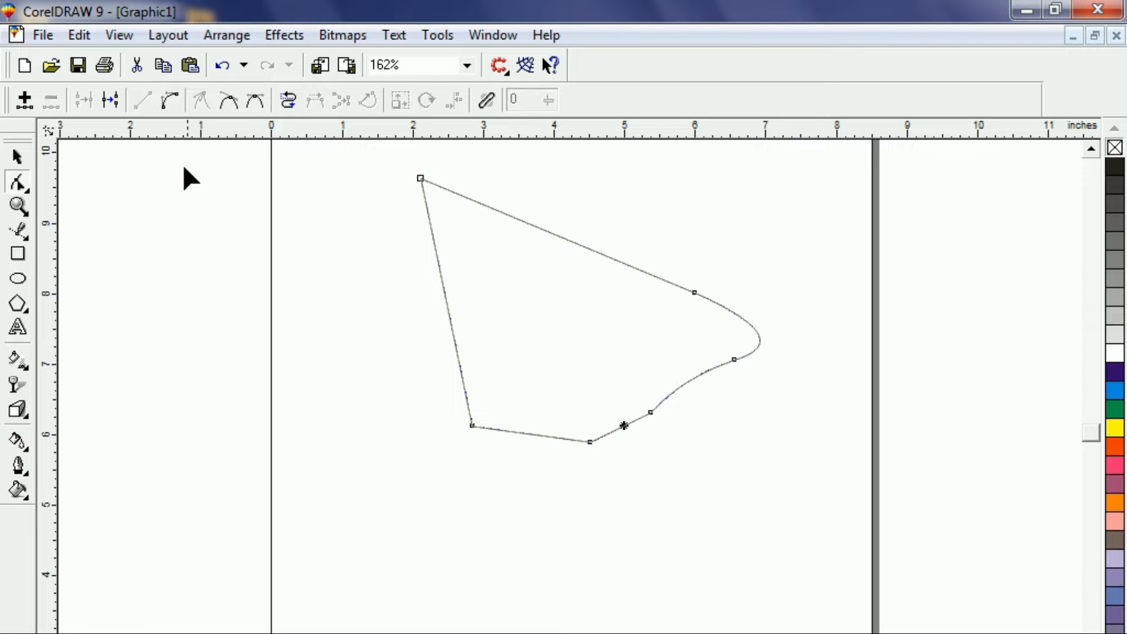
pyautogui.click(169, 100)
pyautogui.moveTo(616, 434); pyautogui.dragTo(620, 441)
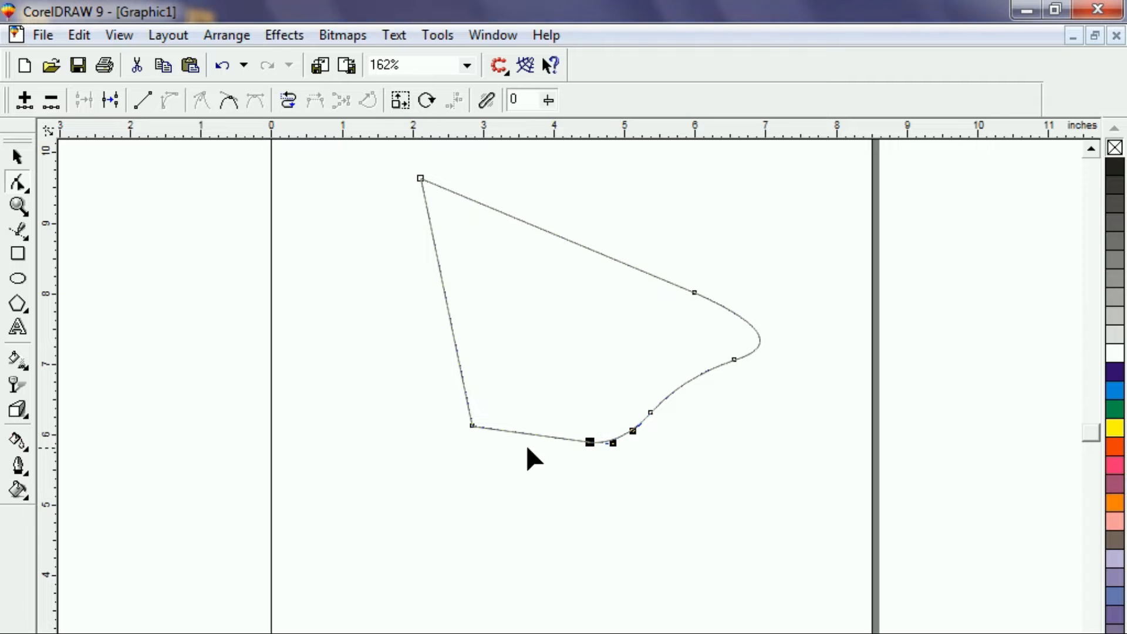
# Convert the lower-left bottom segment to a curve and bulge it downward into a rounded corner
pyautogui.click(526, 435)
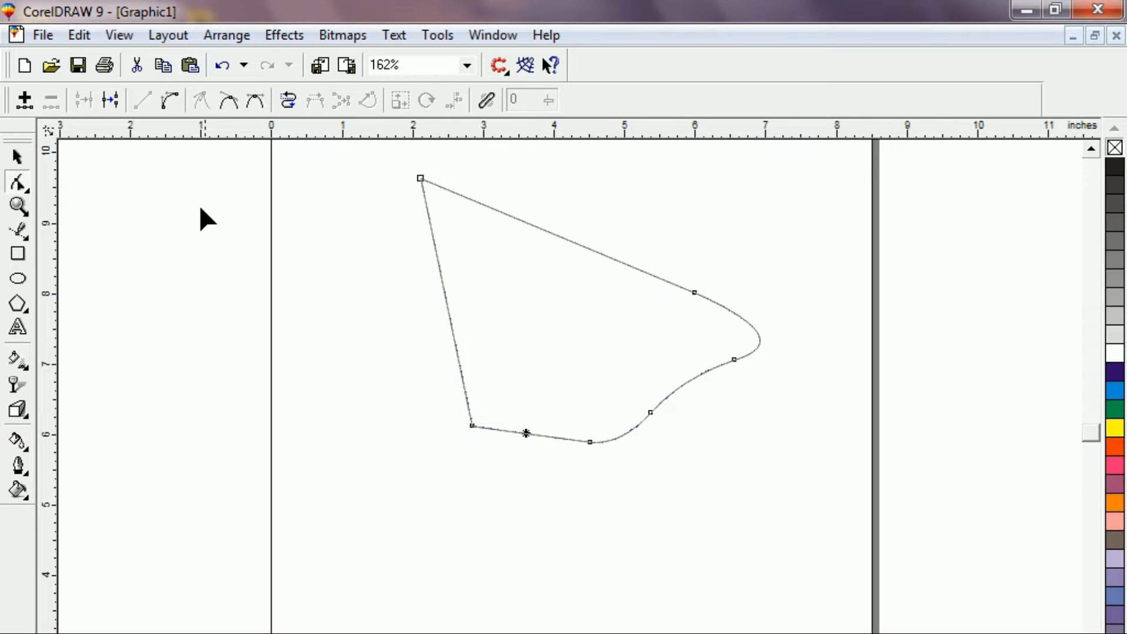
pyautogui.click(169, 100)
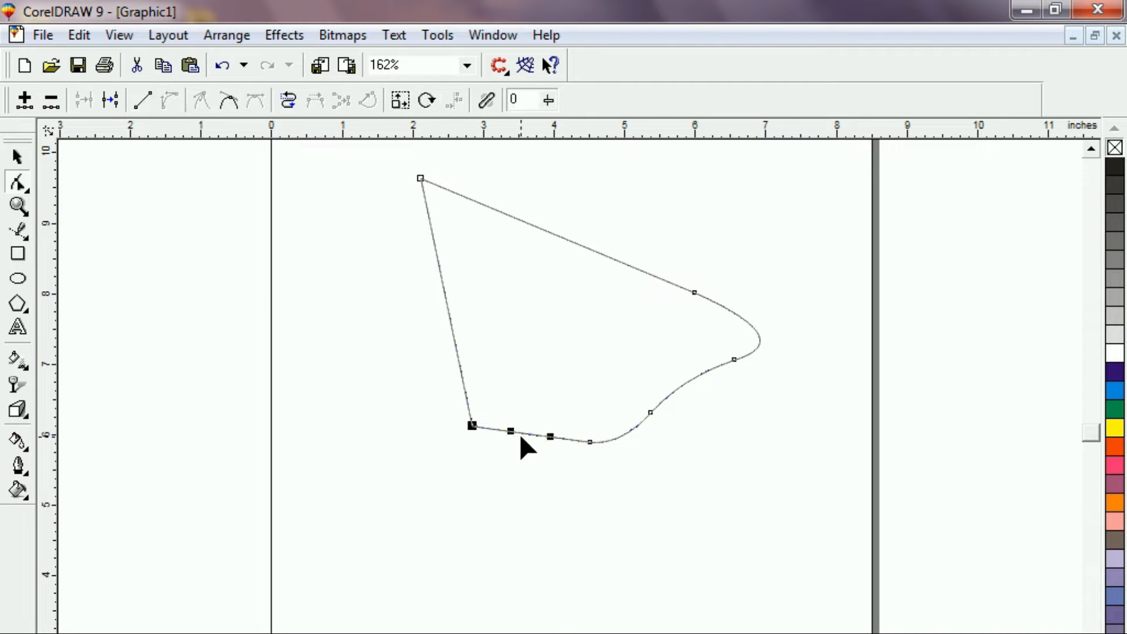
pyautogui.moveTo(522, 438); pyautogui.dragTo(503, 455)
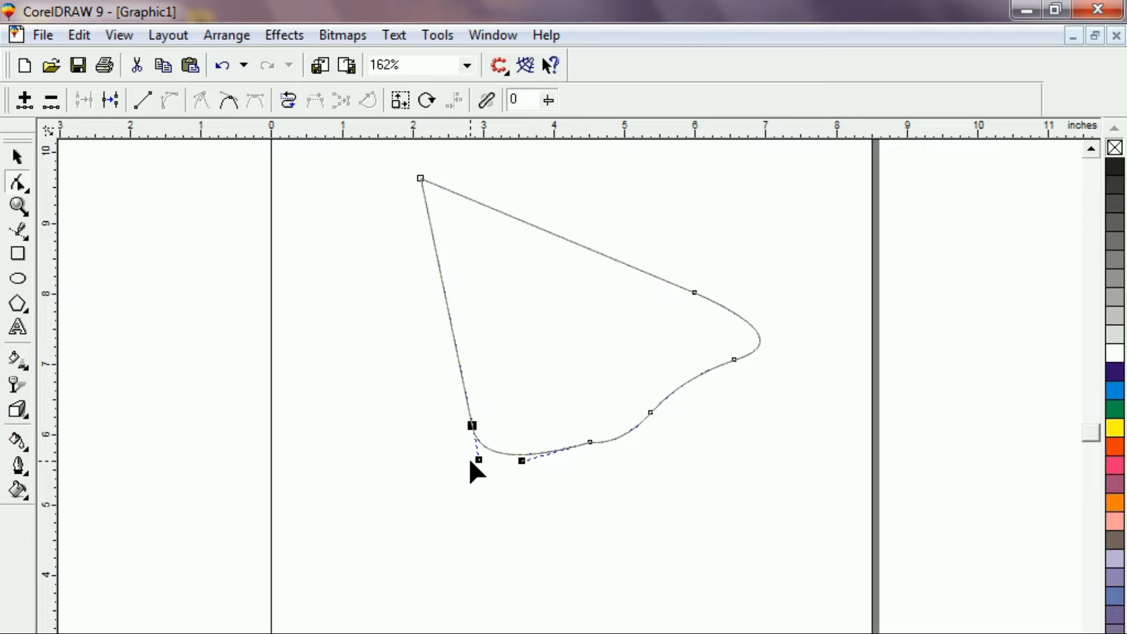
# Add a node on the left edge and bend the segment below it outward into a large rounded bulge
pyautogui.click(455, 347)
pyautogui.doubleClick(456, 347)
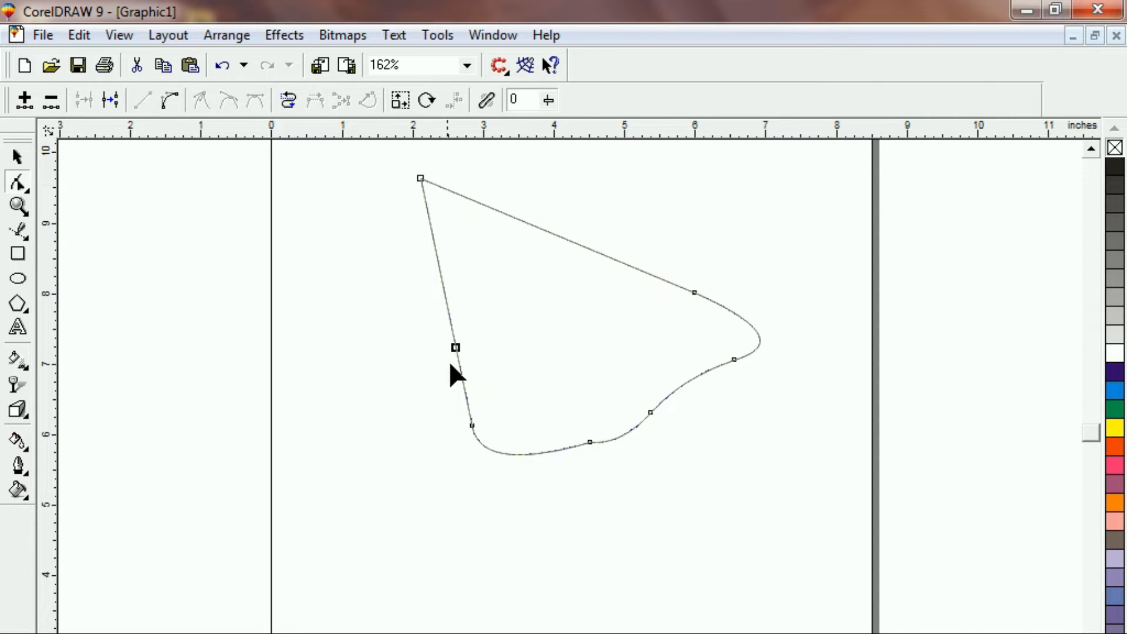
pyautogui.click(169, 100)
pyautogui.moveTo(464, 385); pyautogui.dragTo(355, 382)
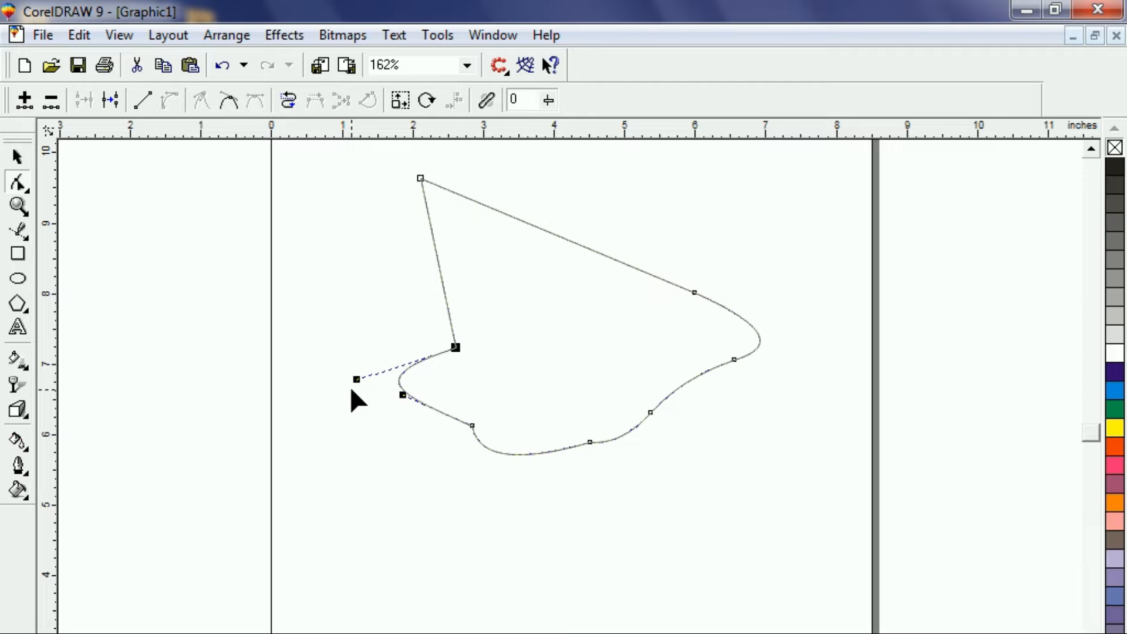
# Add a node on the left edge above the bulge, move it outward, and curve the segment below it into a smaller bulge
pyautogui.click(446, 304)
pyautogui.moveTo(446, 304); pyautogui.dragTo(424, 305)
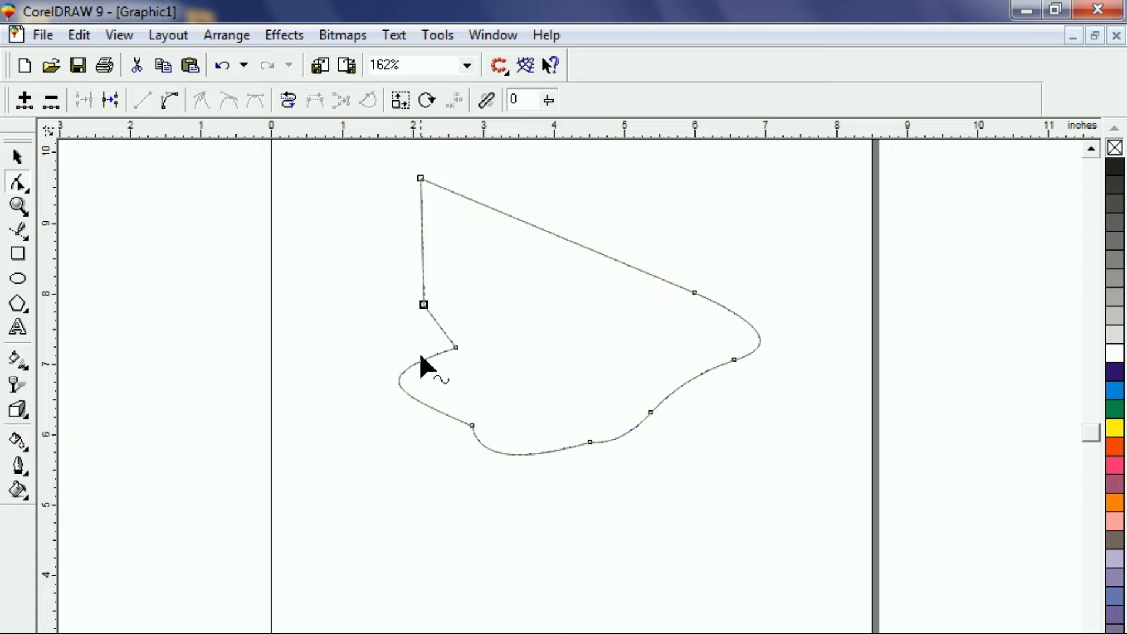
pyautogui.click(437, 321)
pyautogui.press('KP_Add')
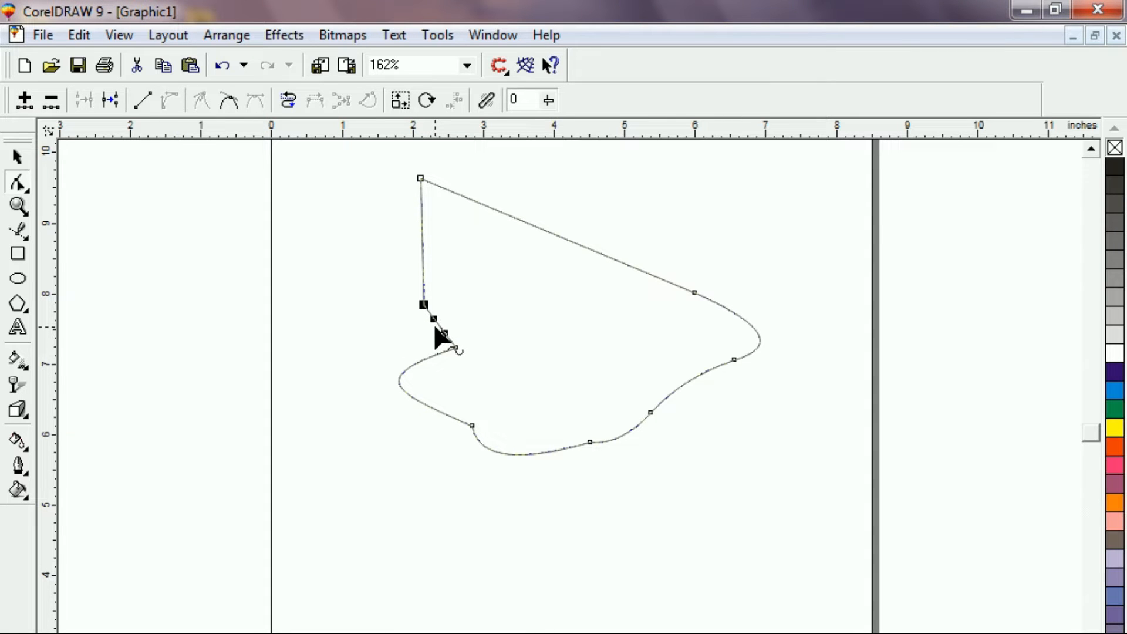
pyautogui.moveTo(441, 326); pyautogui.dragTo(410, 346)
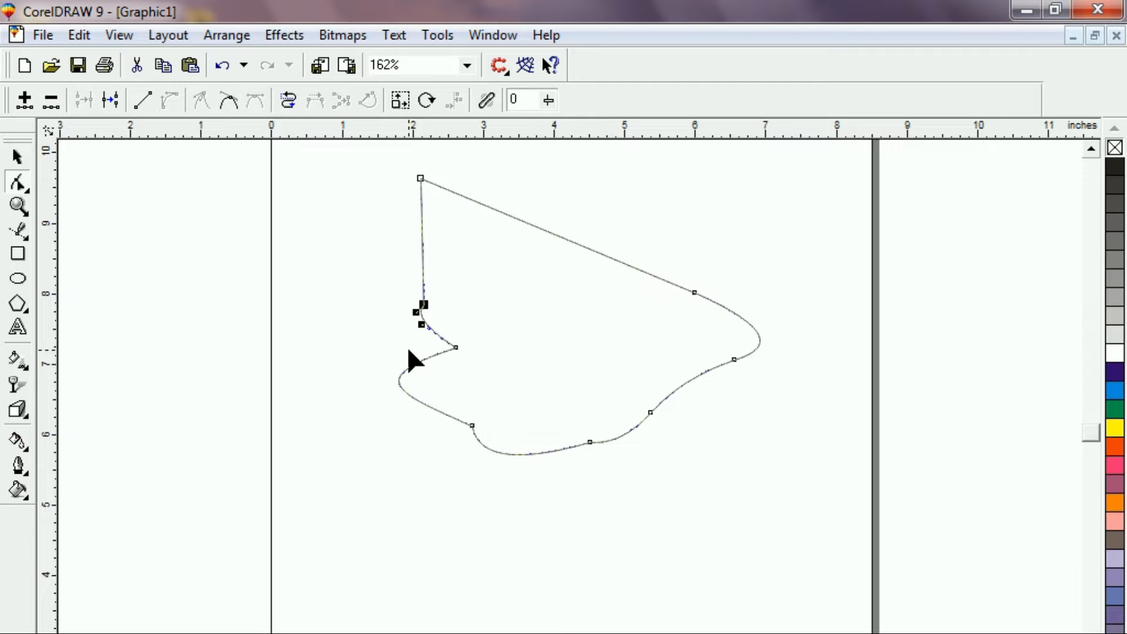
# Add another node on the left edge just above the smaller bulge and move it inward to form a notch
pyautogui.click(423, 180)
pyautogui.click(423, 276)
pyautogui.moveTo(422, 276); pyautogui.dragTo(459, 301)
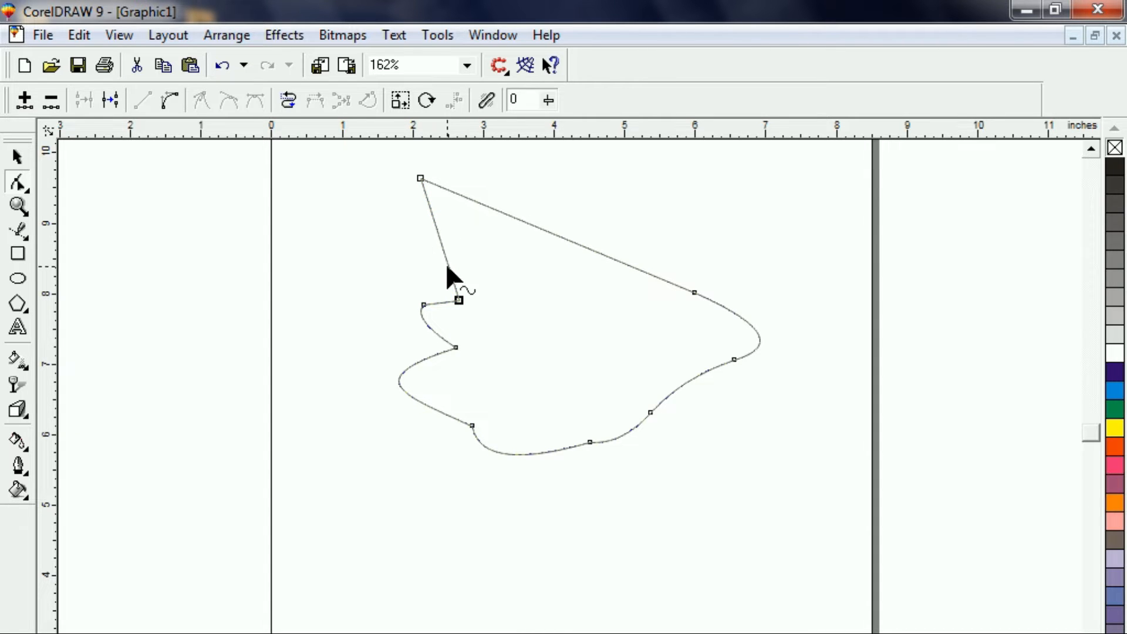
# Add a node on the left edge above the notch and curve the segment between them slightly outward
pyautogui.doubleClick(443, 247)
pyautogui.click(451, 276)
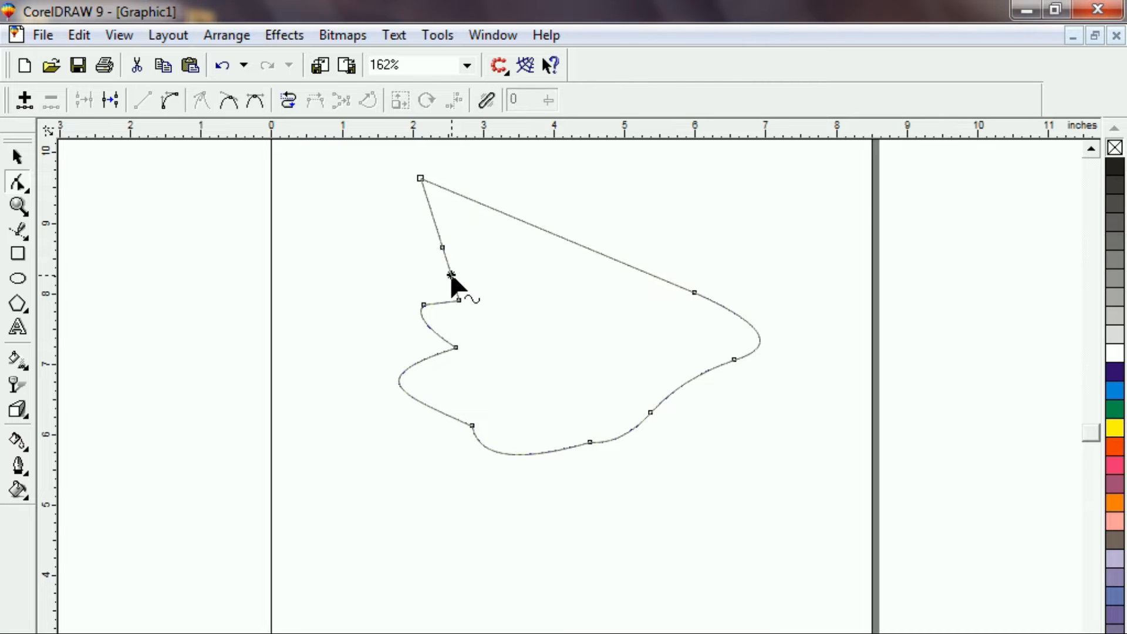
pyautogui.click(166, 91)
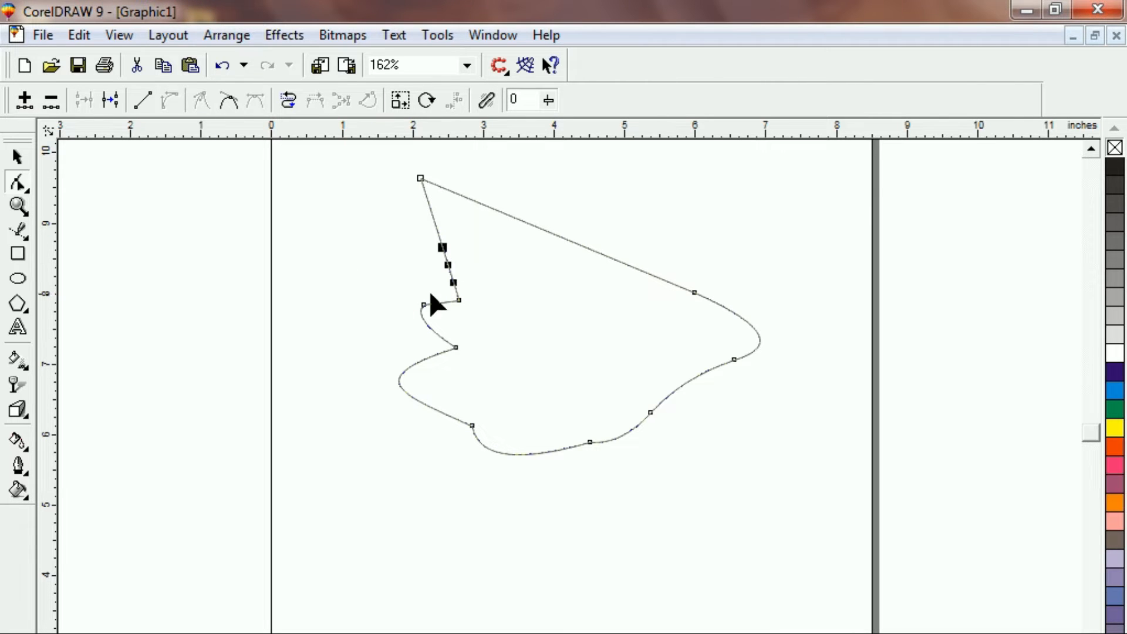
pyautogui.moveTo(453, 282); pyautogui.dragTo(439, 288)
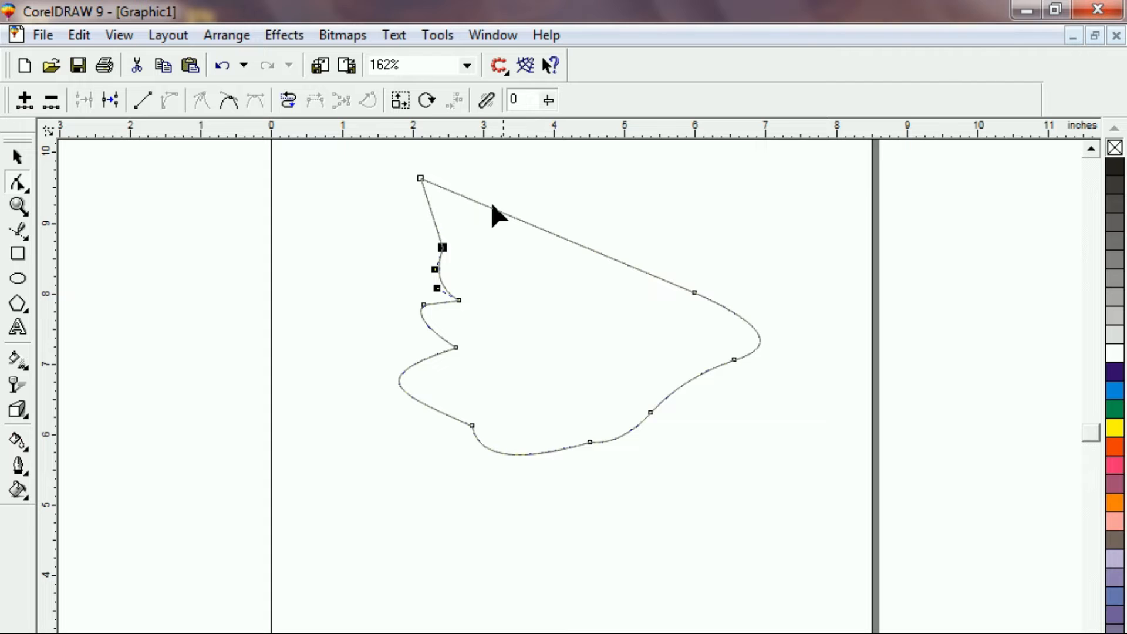
# Move the topmost node toward the right and convert the short segment above the notch back to a straight line
pyautogui.moveTo(421, 178); pyautogui.dragTo(514, 186)
pyautogui.moveTo(443, 247); pyautogui.dragTo(445, 249)
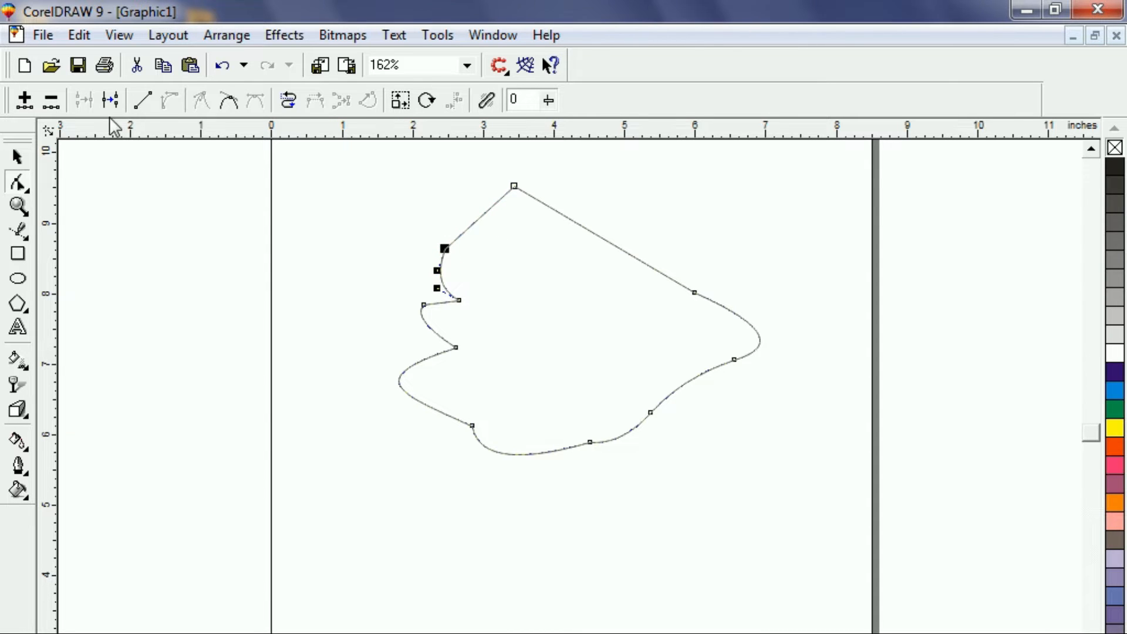
pyautogui.click(142, 100)
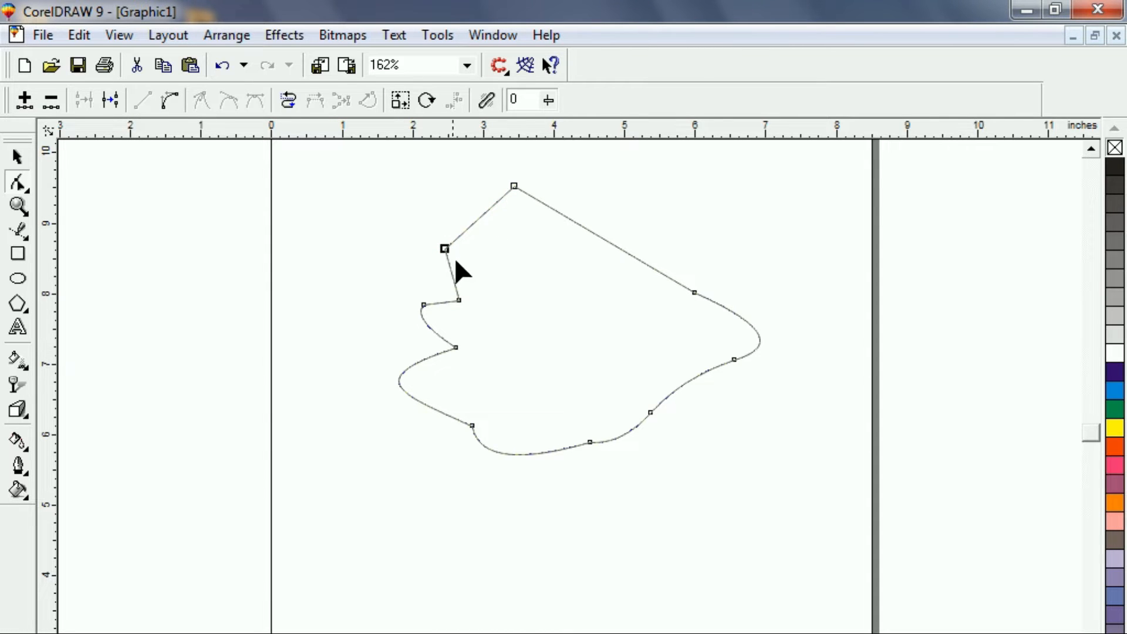
# Convert the upper-left edge and the short segment above the notch to curves and bend both slightly outward
pyautogui.click(477, 222)
pyautogui.click(169, 101)
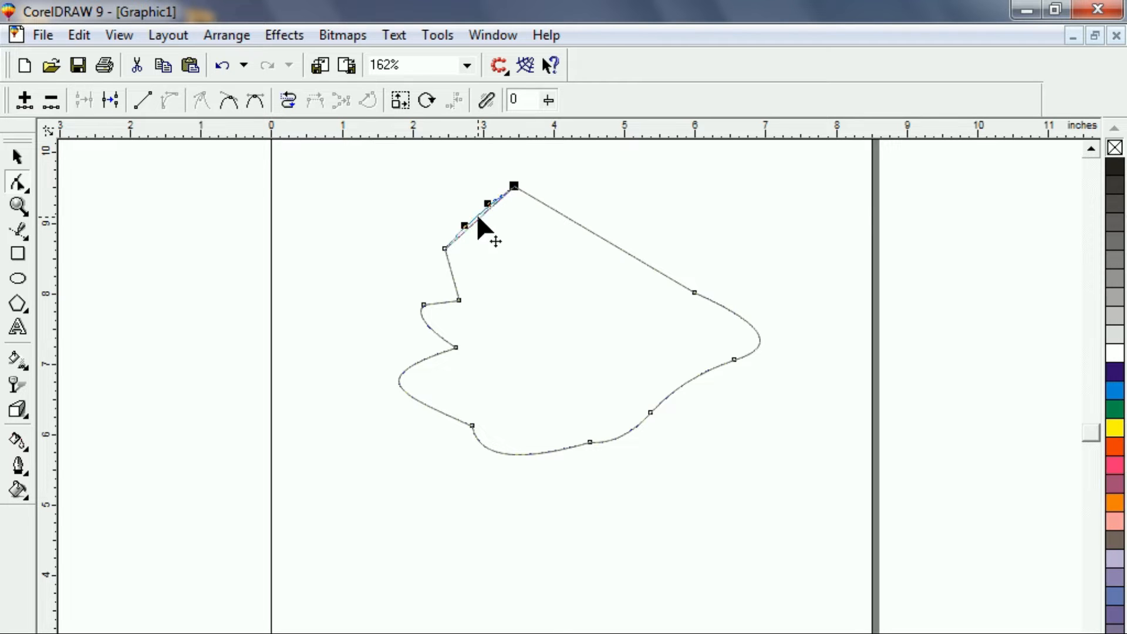
pyautogui.click(449, 271)
pyautogui.click(169, 100)
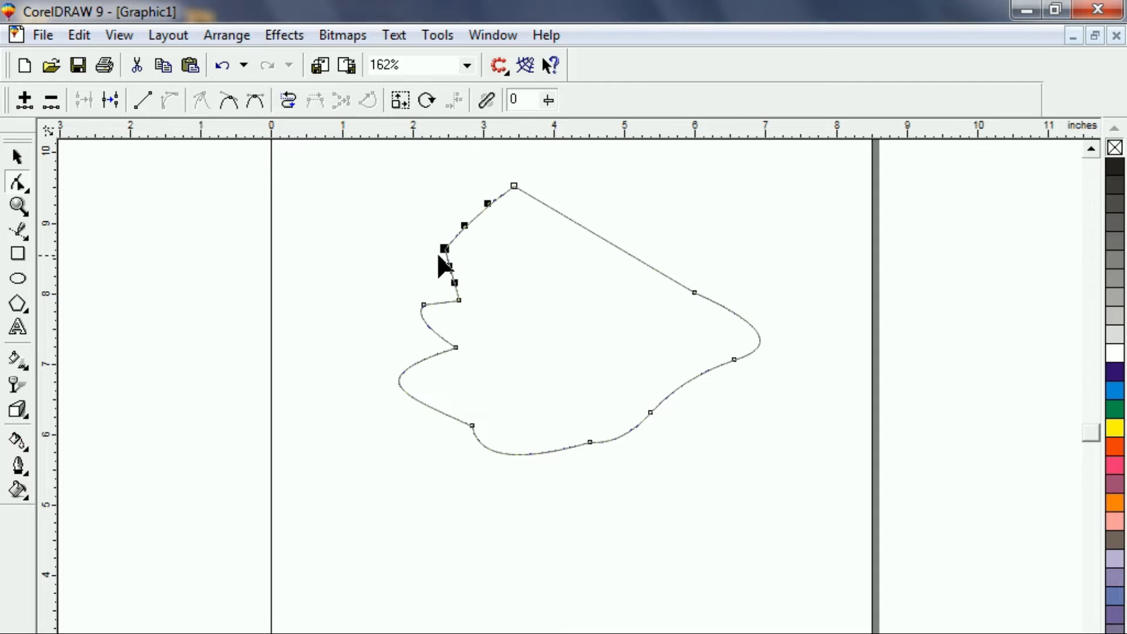
pyautogui.click(442, 281)
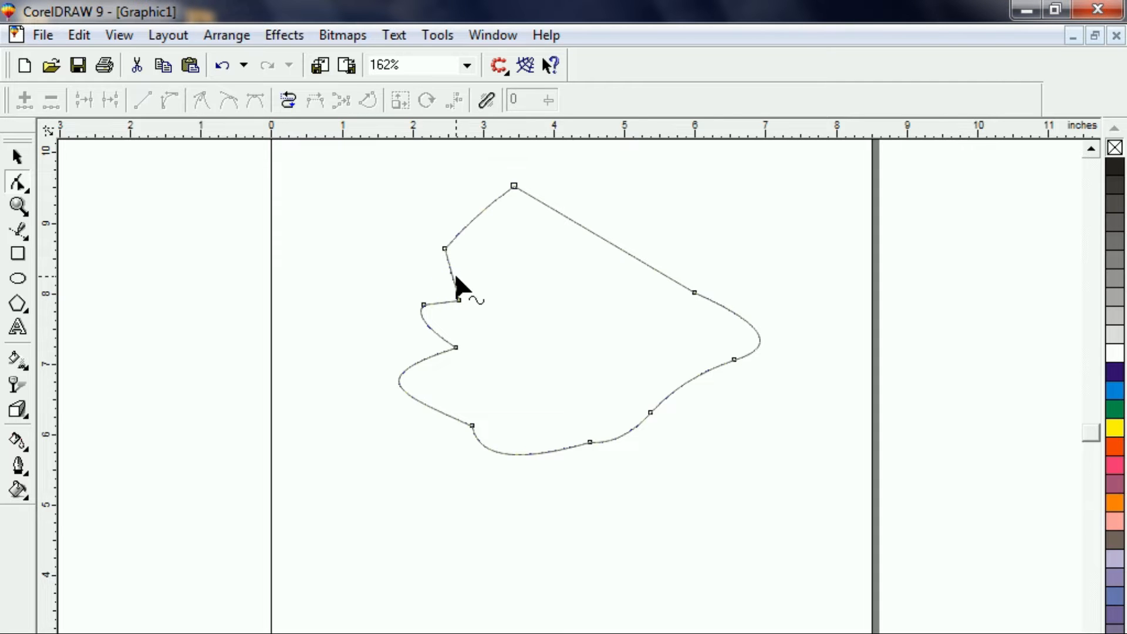
pyautogui.moveTo(448, 268); pyautogui.dragTo(439, 277)
# Add a node on the long upper-right edge, raise it level with the topmost node, and convert the segment between them to a curve
pyautogui.doubleClick(569, 216)
pyautogui.moveTo(569, 217); pyautogui.dragTo(582, 186)
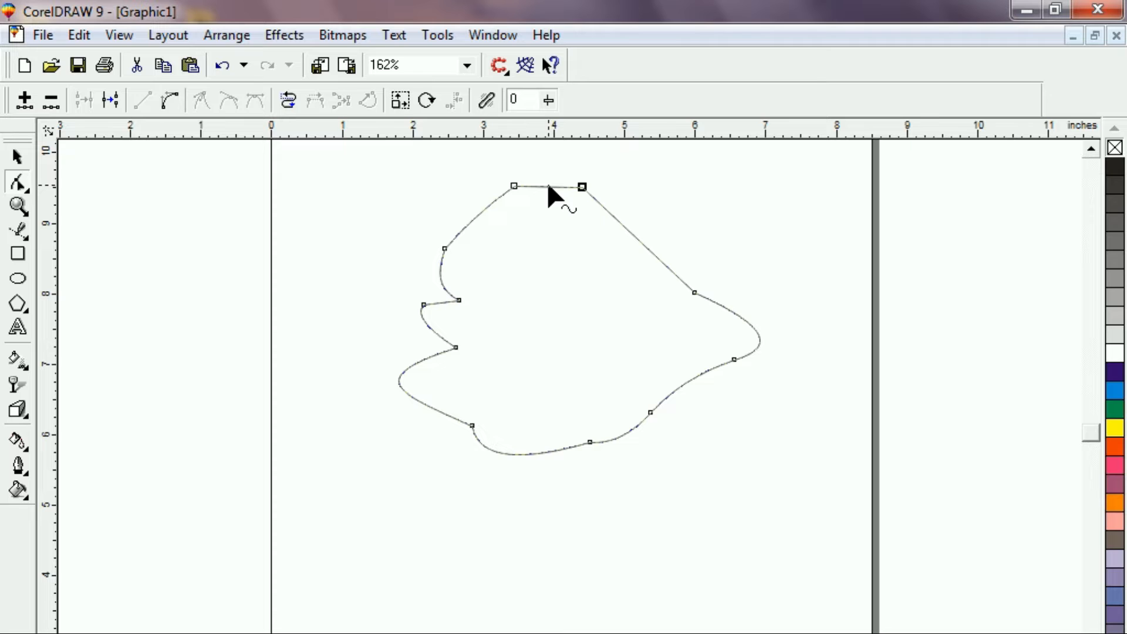
pyautogui.click(547, 183)
pyautogui.click(169, 100)
pyautogui.click(549, 187)
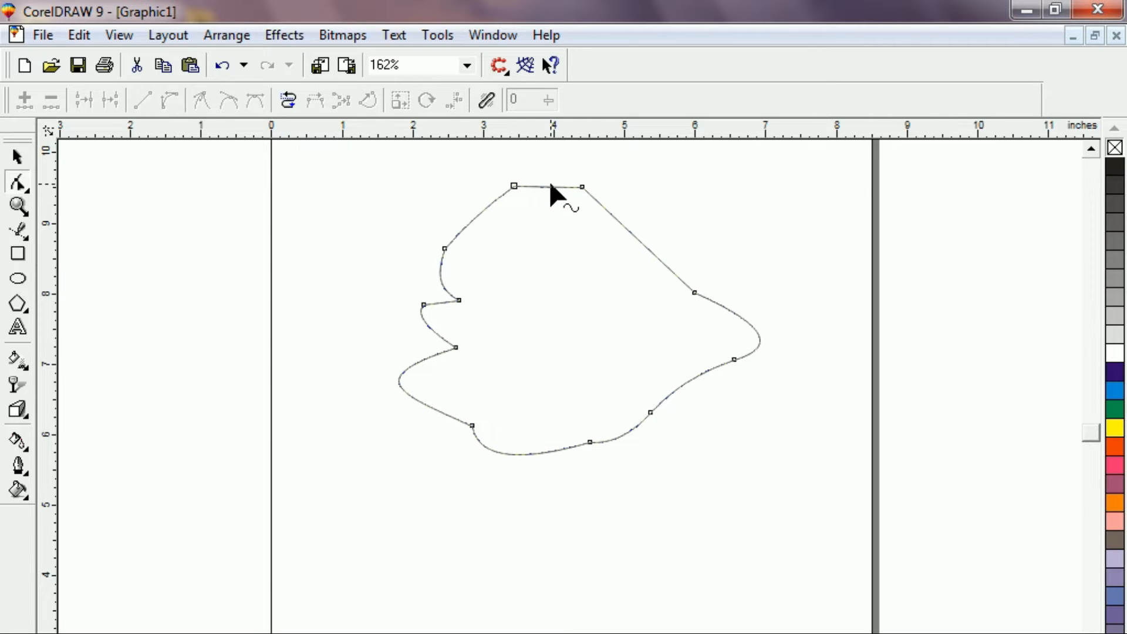
pyautogui.moveTo(549, 184); pyautogui.dragTo(549, 178)
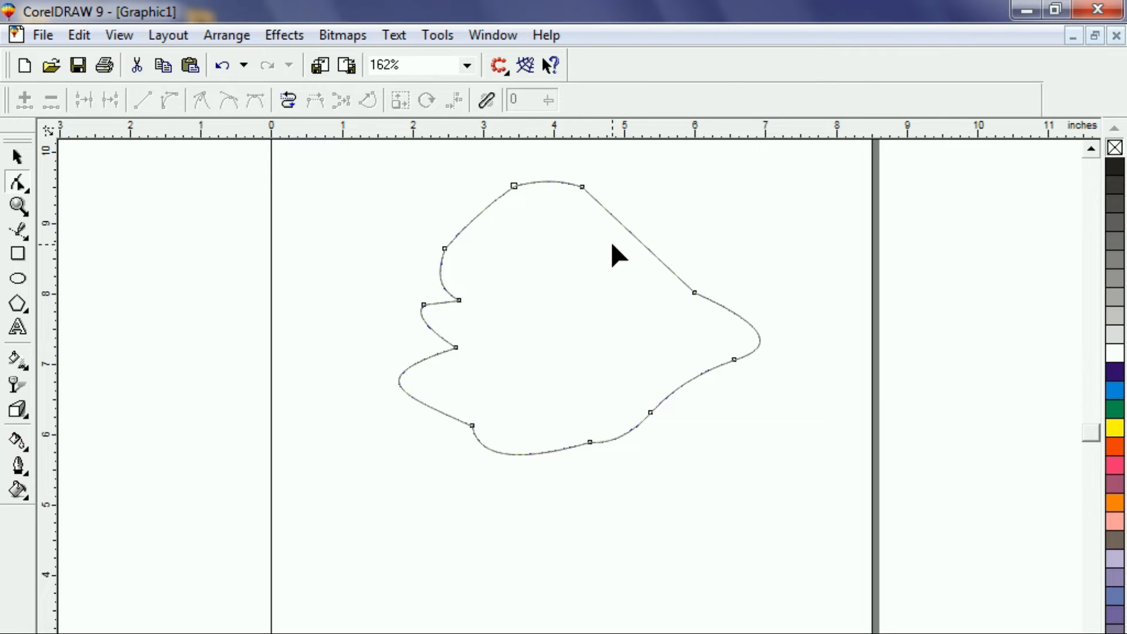
pyautogui.click(587, 194)
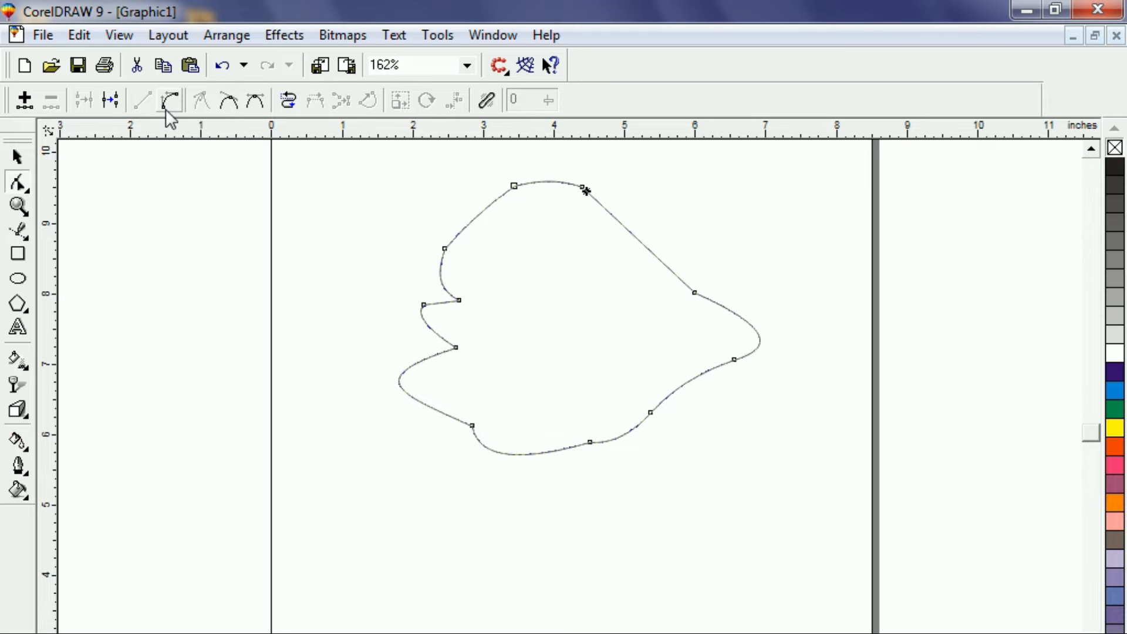
pyautogui.hotkey('ctrl', 'z')
pyautogui.click(538, 216)
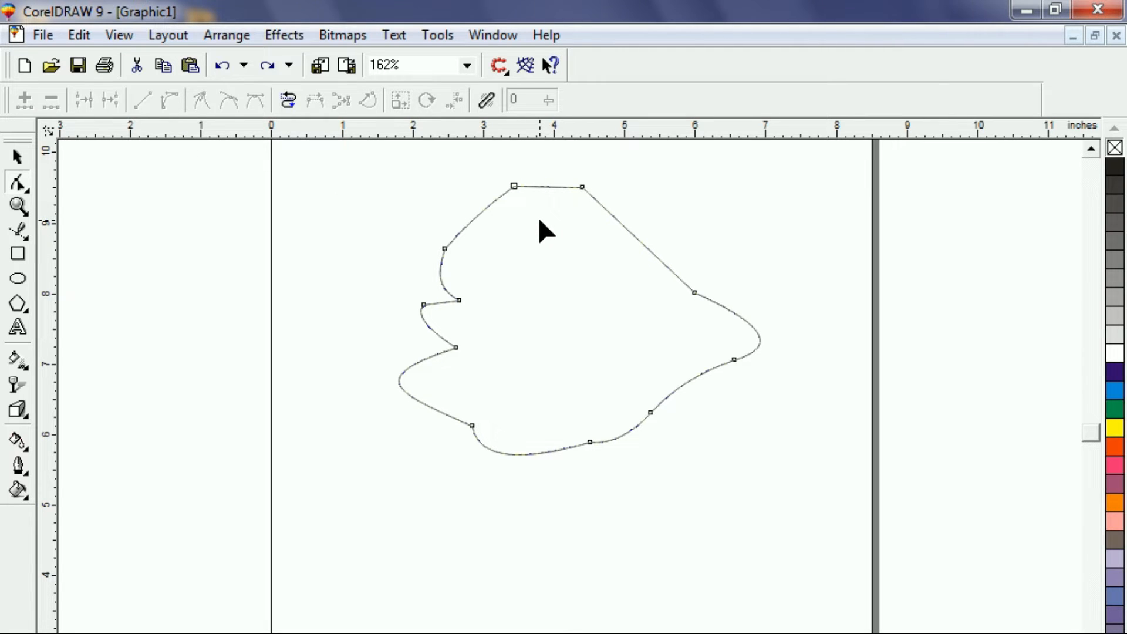
# Redo the upward bend of the top segment, then add a node just beside its right end and pull it down-left into a notch
pyautogui.hotkey('ctrl', 'shift', 'z')
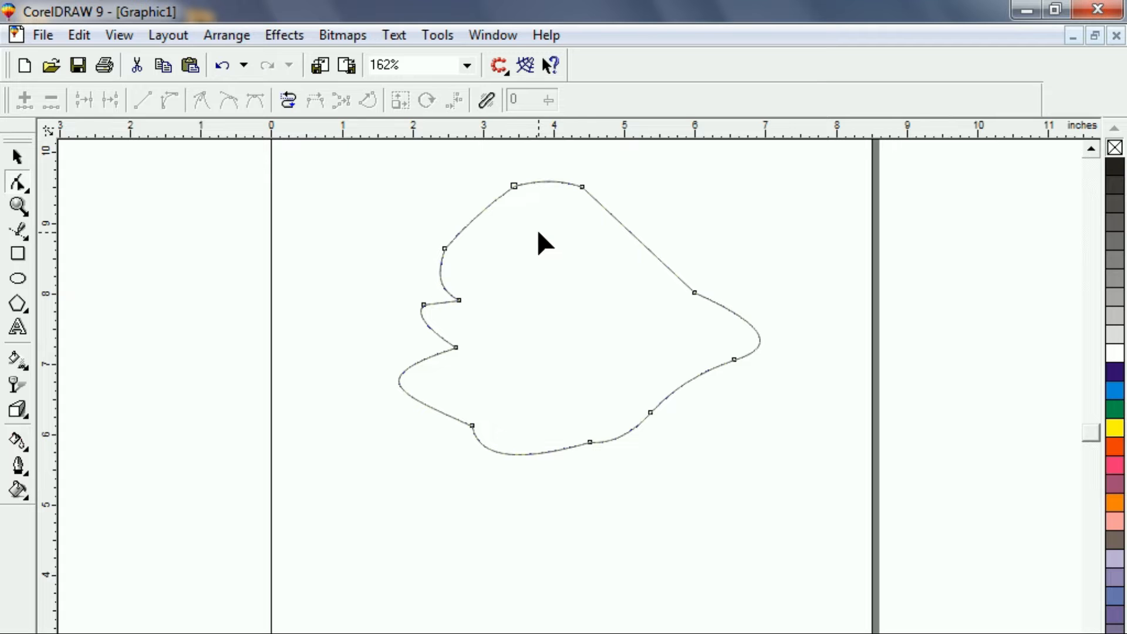
pyautogui.doubleClick(589, 194)
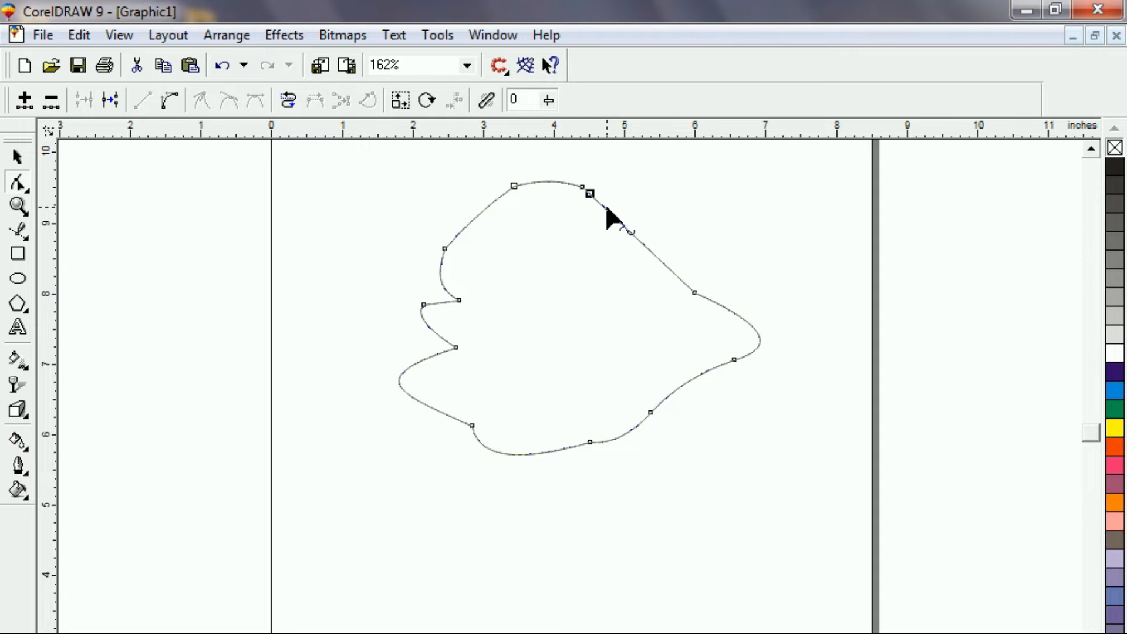
pyautogui.moveTo(589, 194); pyautogui.dragTo(578, 214)
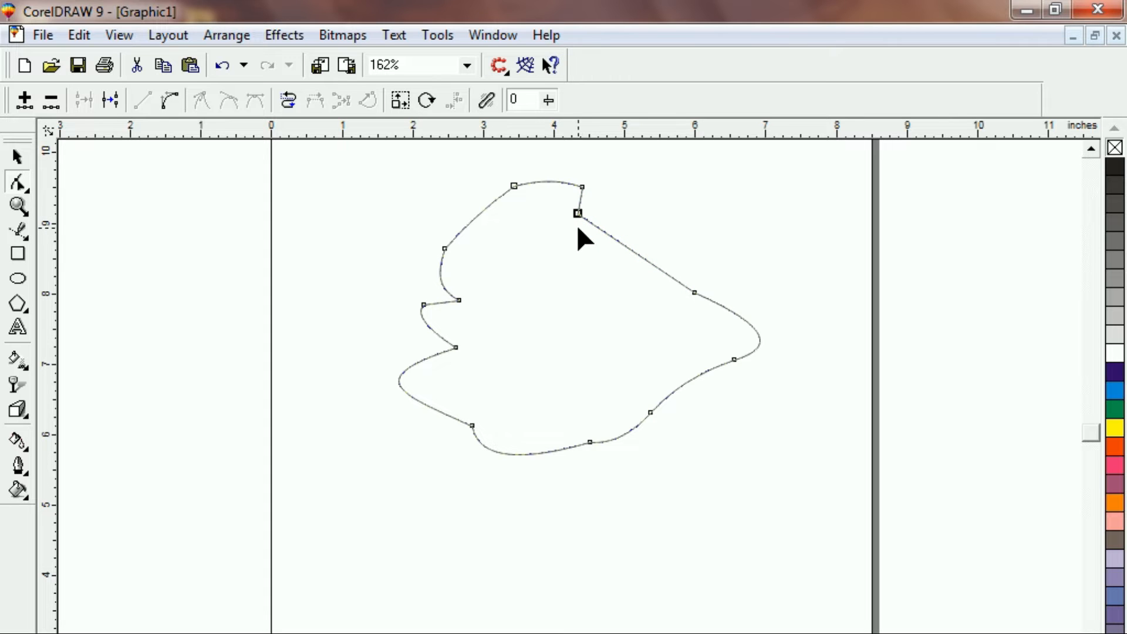
# Add a node on the edge right of the top notch, raise it level with the top, and curve the segment from the notch outward
pyautogui.moveTo(591, 227); pyautogui.dragTo(637, 182)
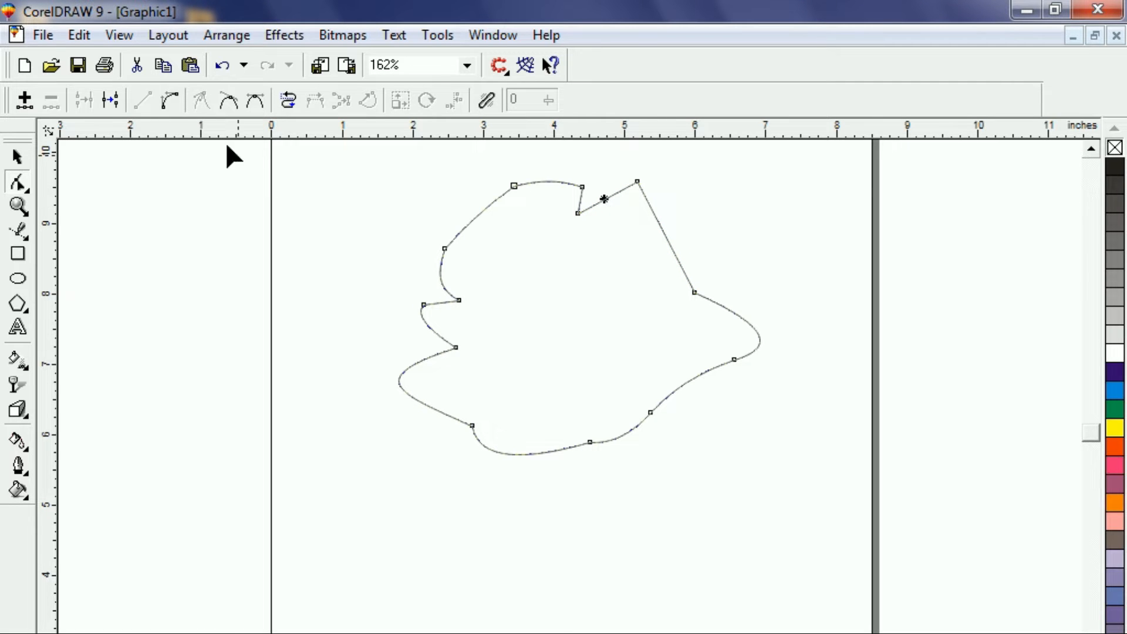
pyautogui.click(170, 100)
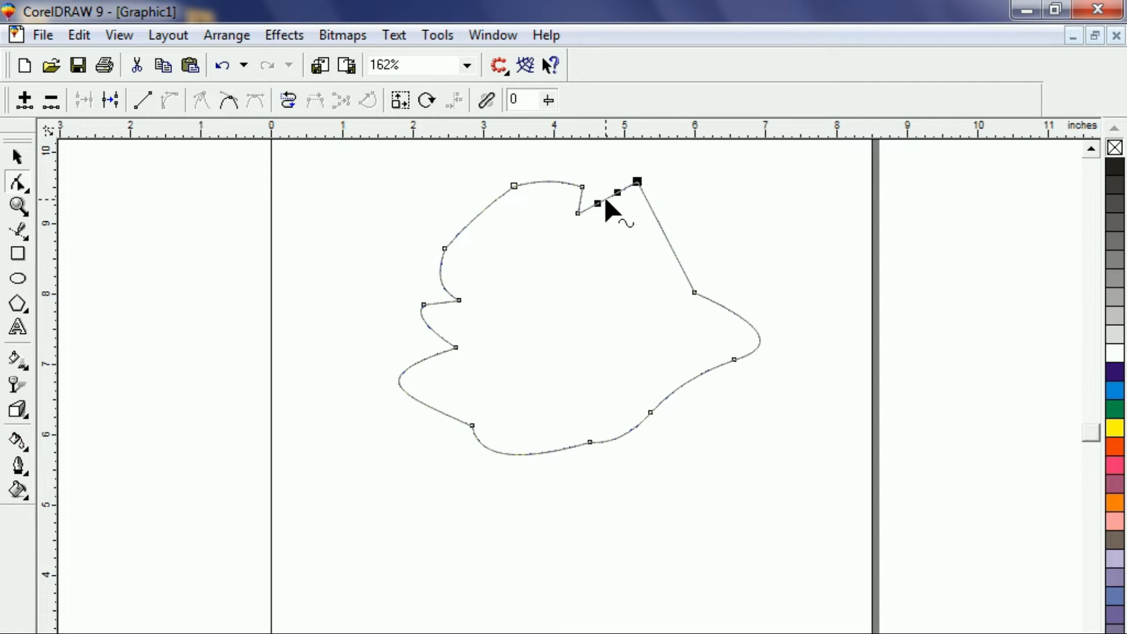
pyautogui.moveTo(606, 199); pyautogui.dragTo(595, 189)
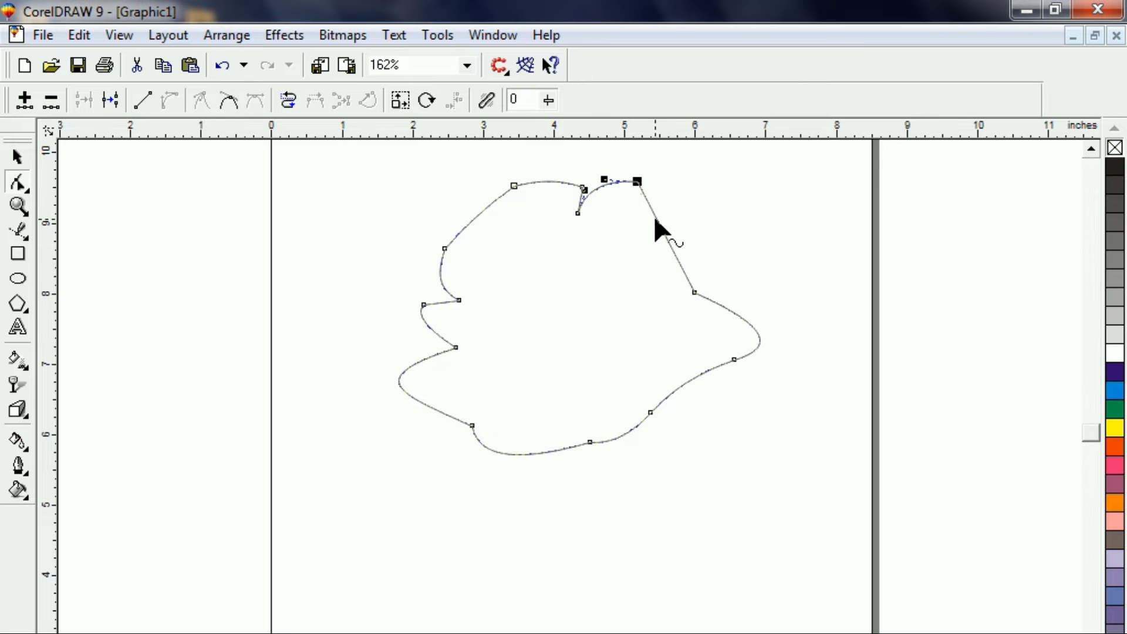
# Add two nodes to extend the upper-right edge outward, and curve the segment running down to the right-side notch
pyautogui.moveTo(656, 221); pyautogui.dragTo(703, 199)
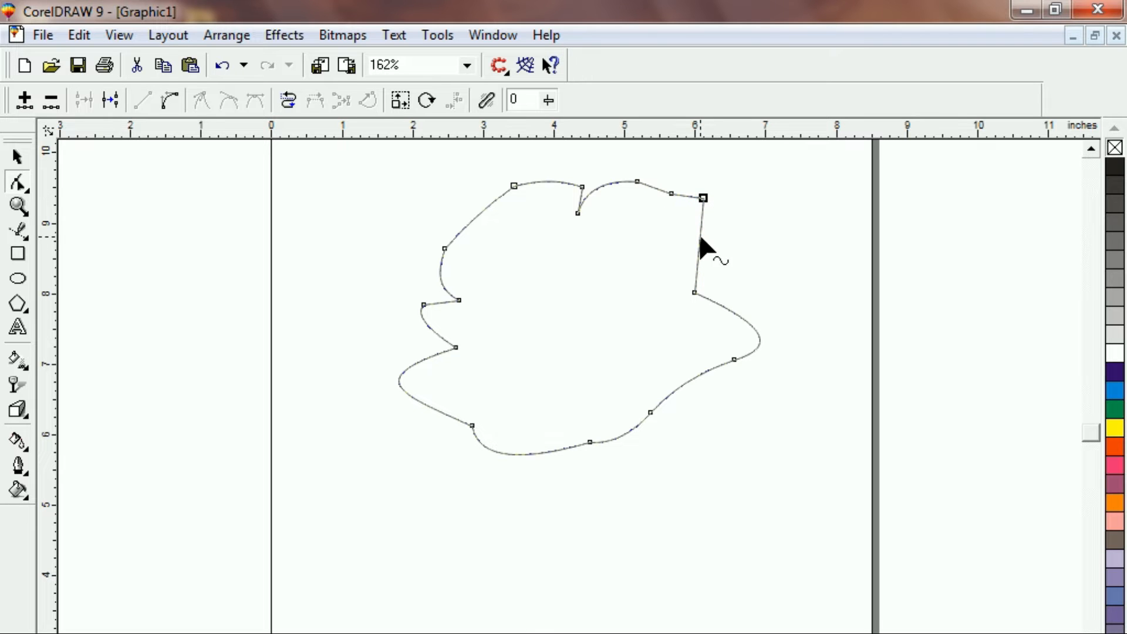
pyautogui.click(699, 237)
pyautogui.click(170, 101)
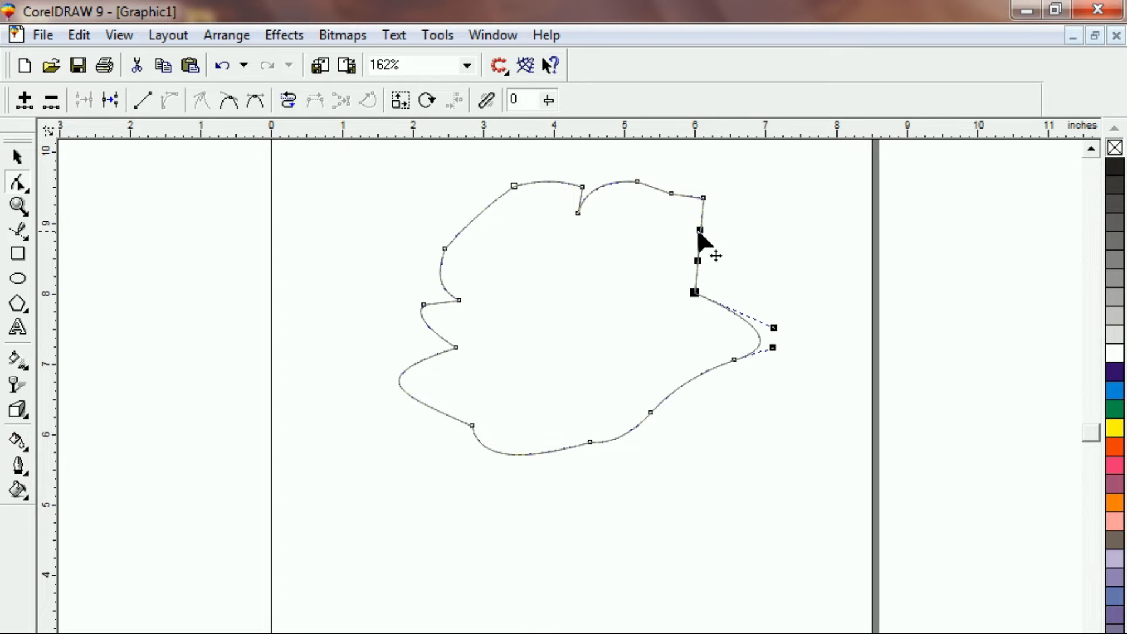
pyautogui.moveTo(700, 238); pyautogui.dragTo(721, 245)
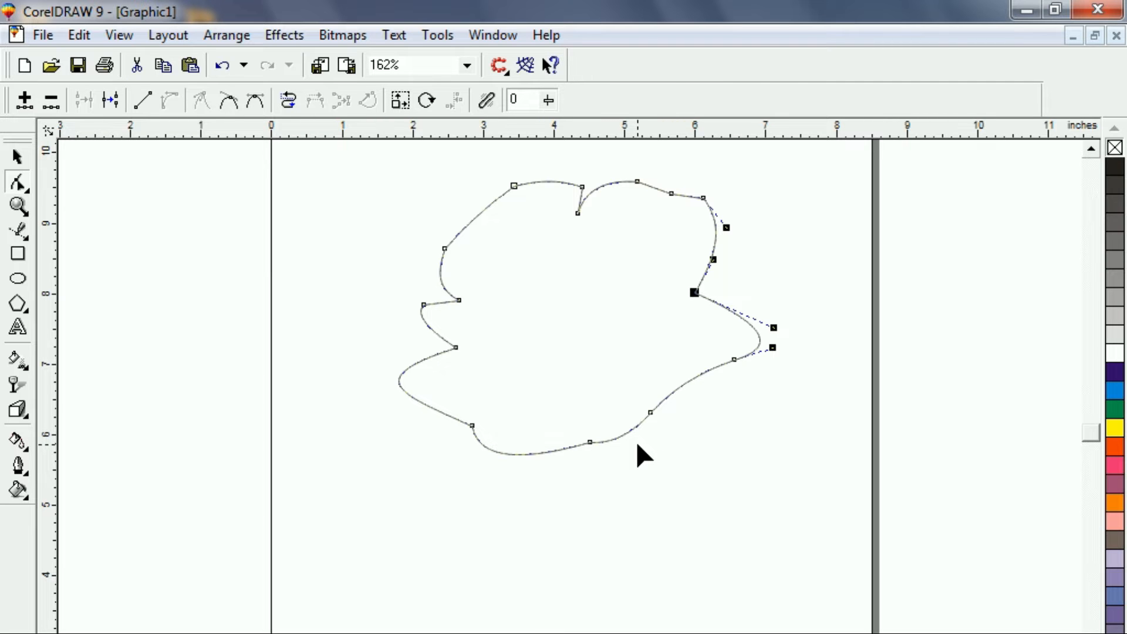
# Set the freeform shape's outline width to 4.0 pt and deselect the shape
pyautogui.click(15, 156)
pyautogui.click(152, 301)
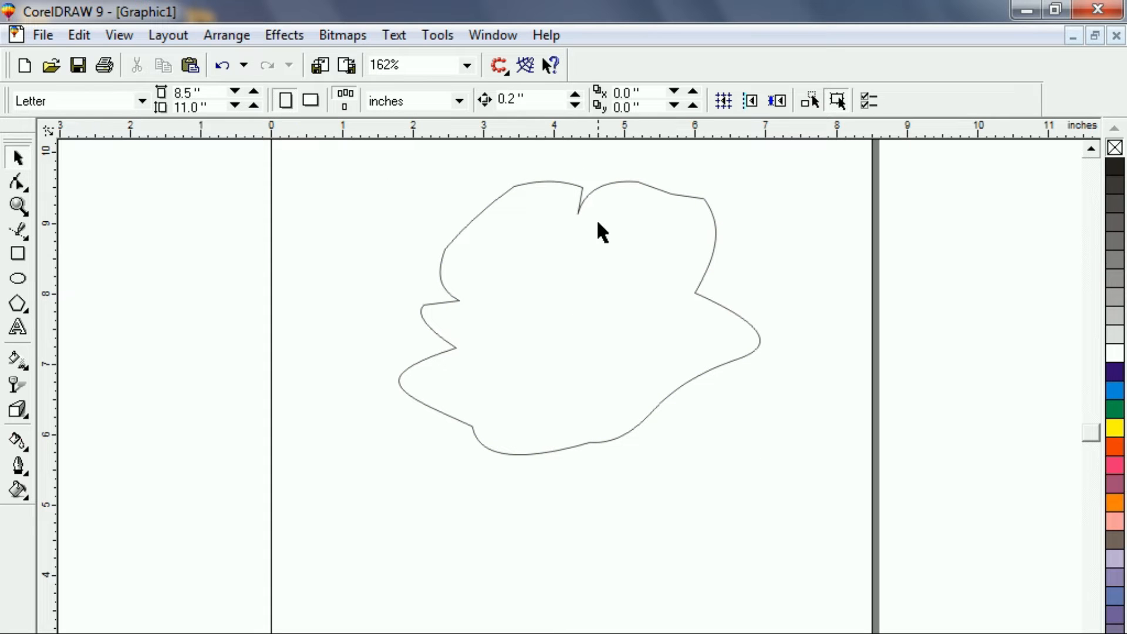
pyautogui.click(507, 453)
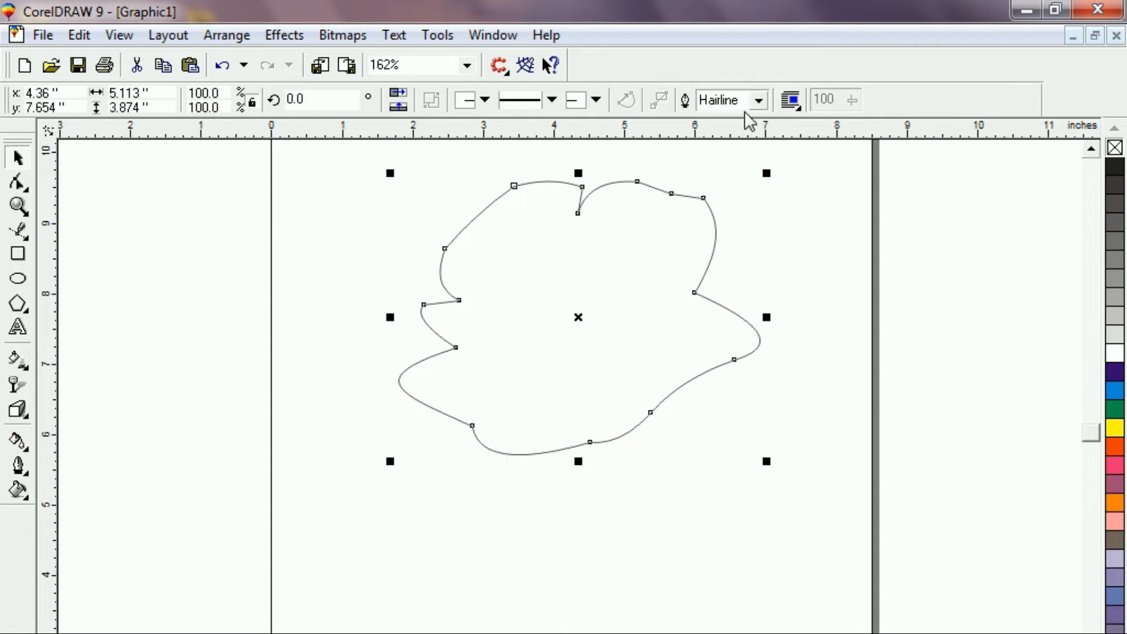
pyautogui.click(759, 100)
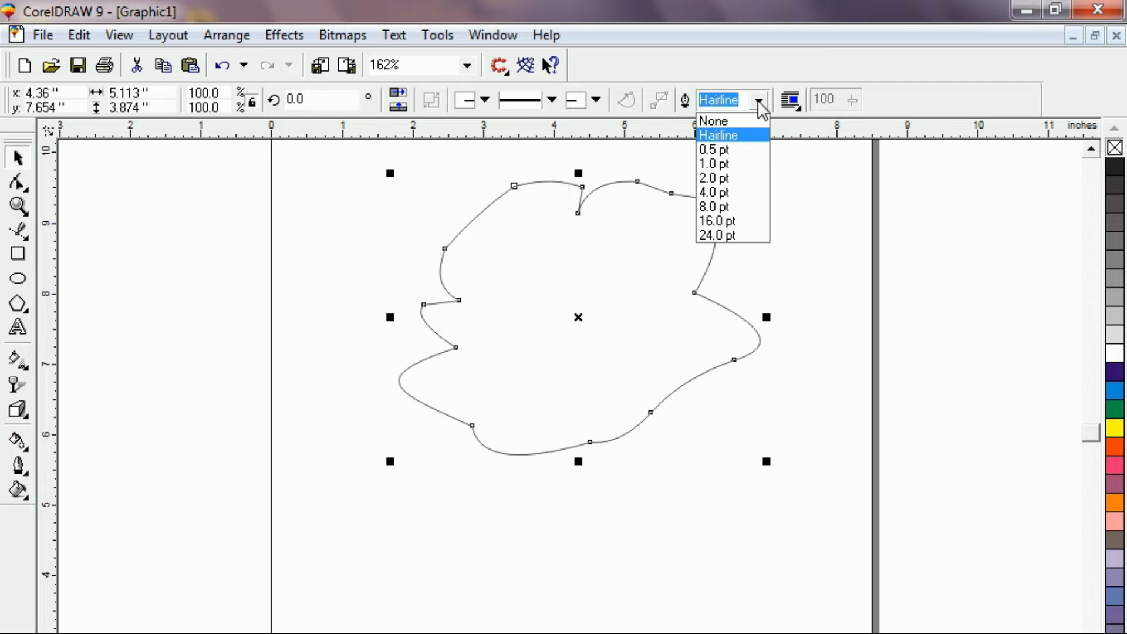
pyautogui.click(716, 192)
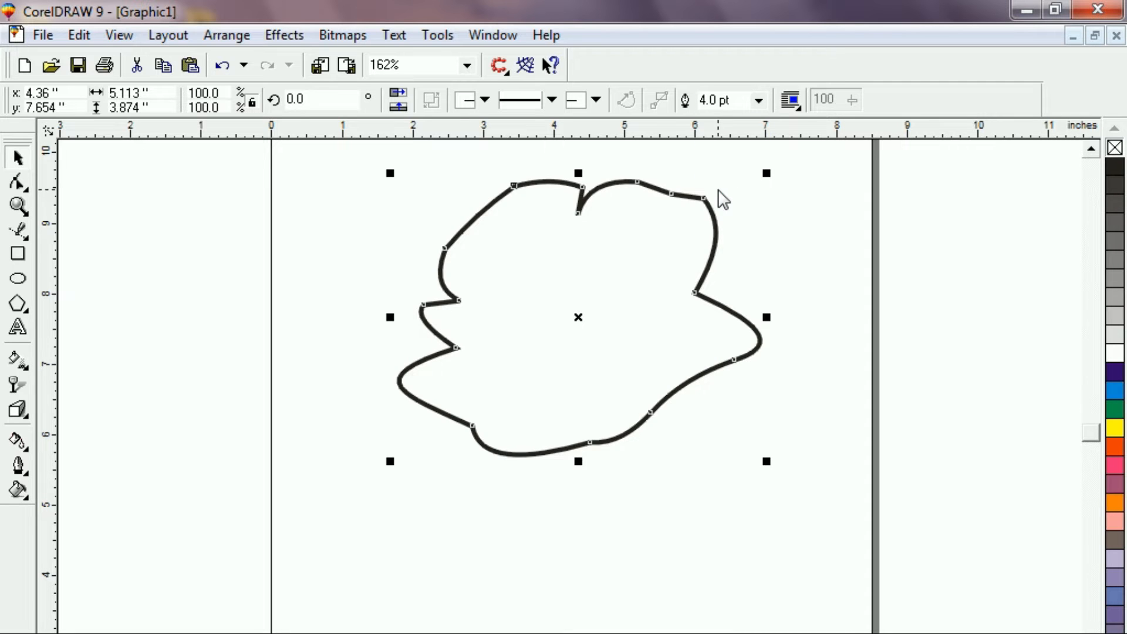
pyautogui.click(94, 239)
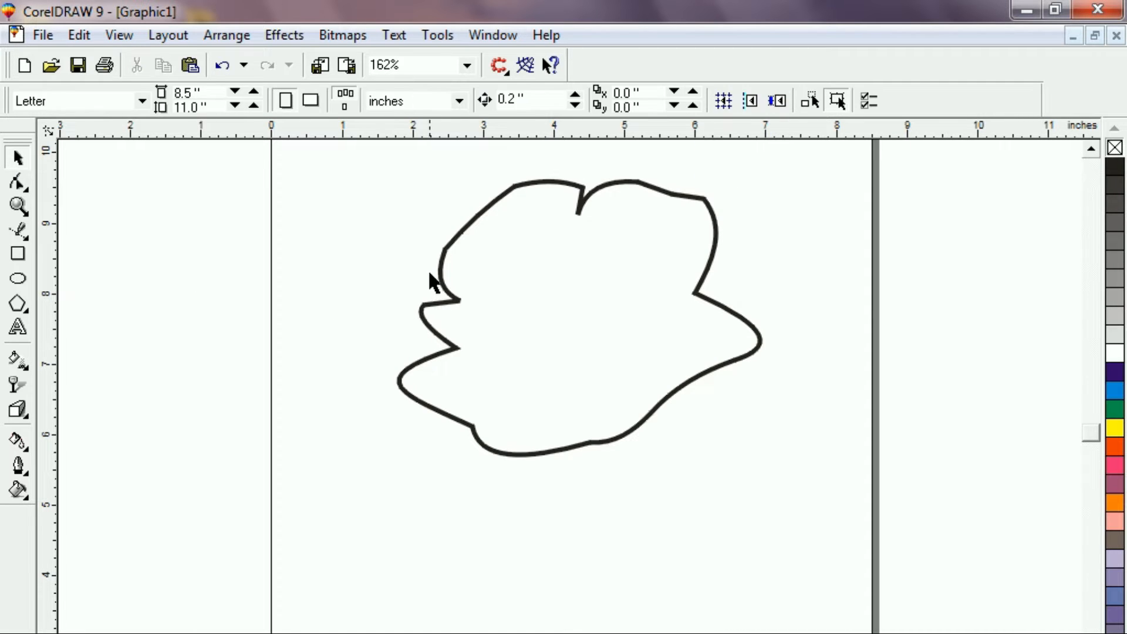
# Colour the freeform shape's outline orange-red and deselect the shape
pyautogui.click(447, 249)
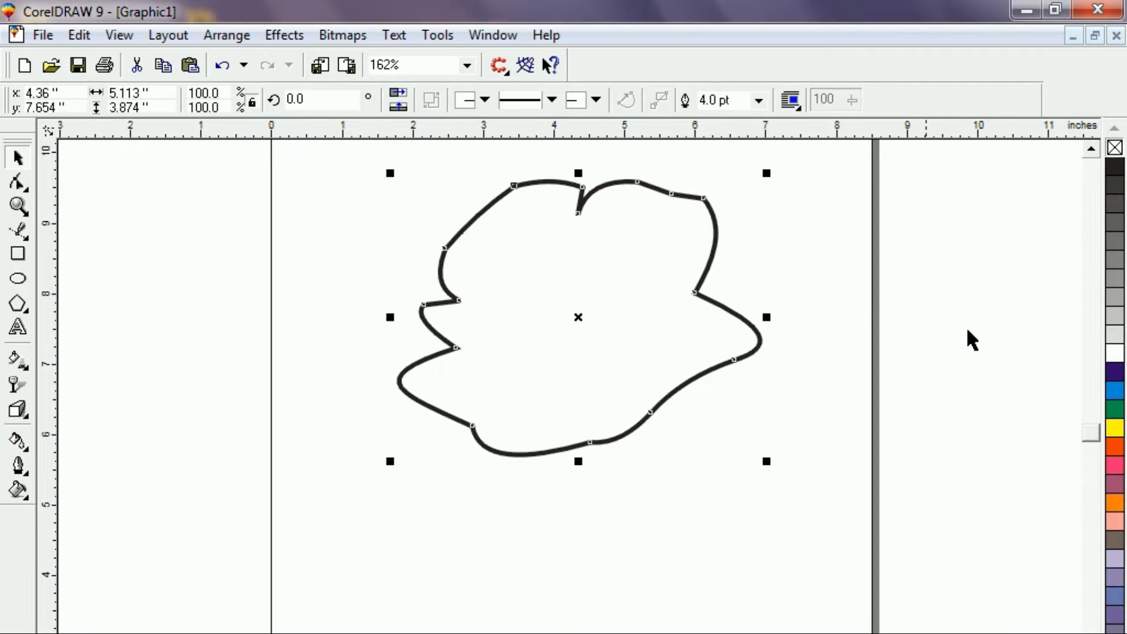
pyautogui.rightClick(1115, 447)
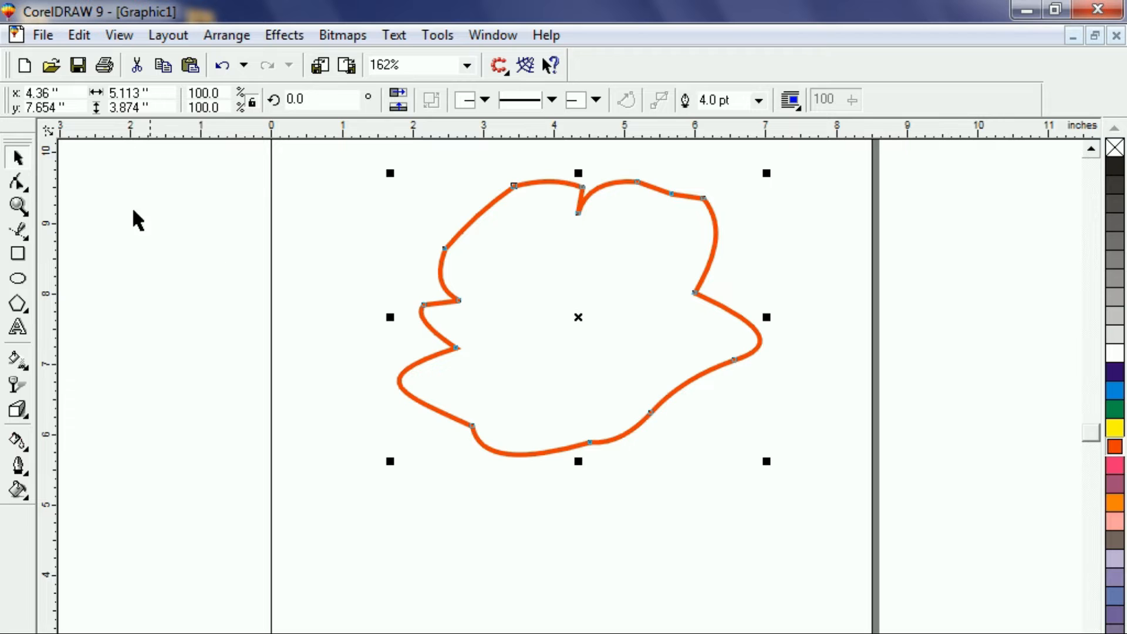
pyautogui.click(154, 284)
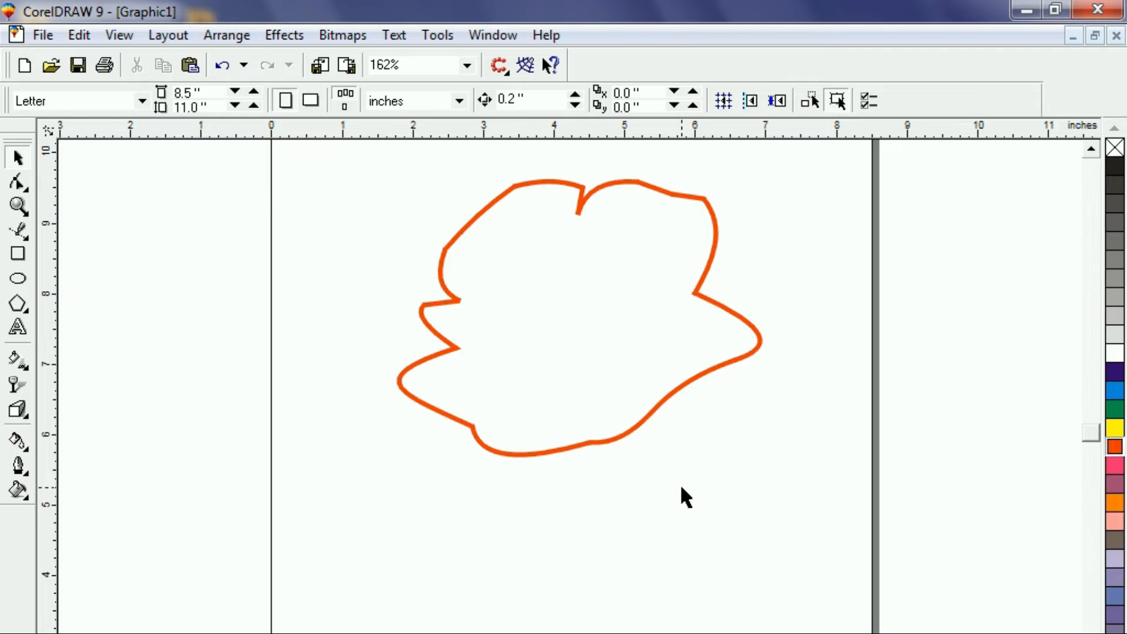
# Draw a rectangle about 2.84 by 2.65 inches over the upper-left part of the freeform shape
pyautogui.click(18, 254)
pyautogui.moveTo(440, 196); pyautogui.dragTo(639, 383)
pyautogui.press('space')
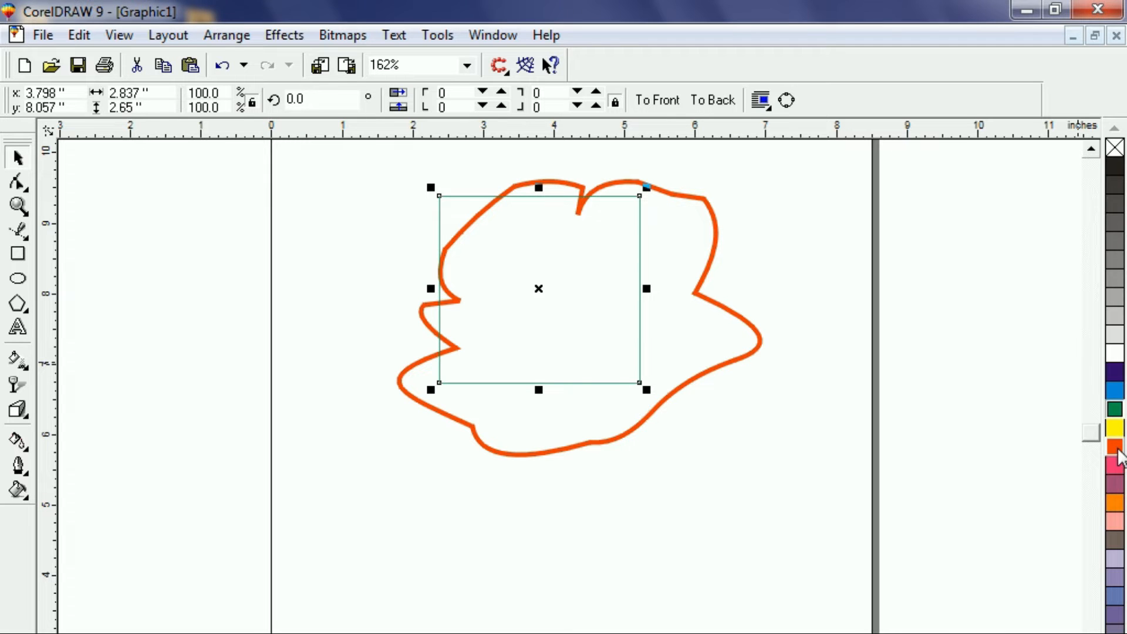
# Thicken the rectangle's outline to resemble the freeform shape's line and colour it light blue
pyautogui.rightClick(1117, 447)
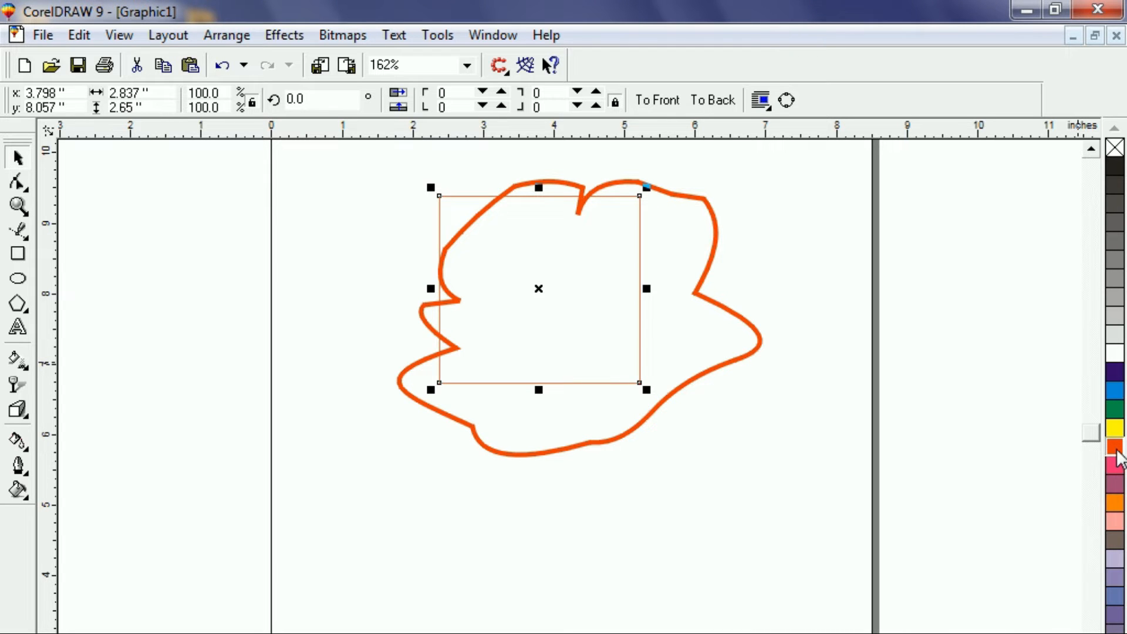
pyautogui.press('F12')
pyautogui.moveTo(435, 290); pyautogui.dragTo(435, 290)
pyautogui.click(555, 574)
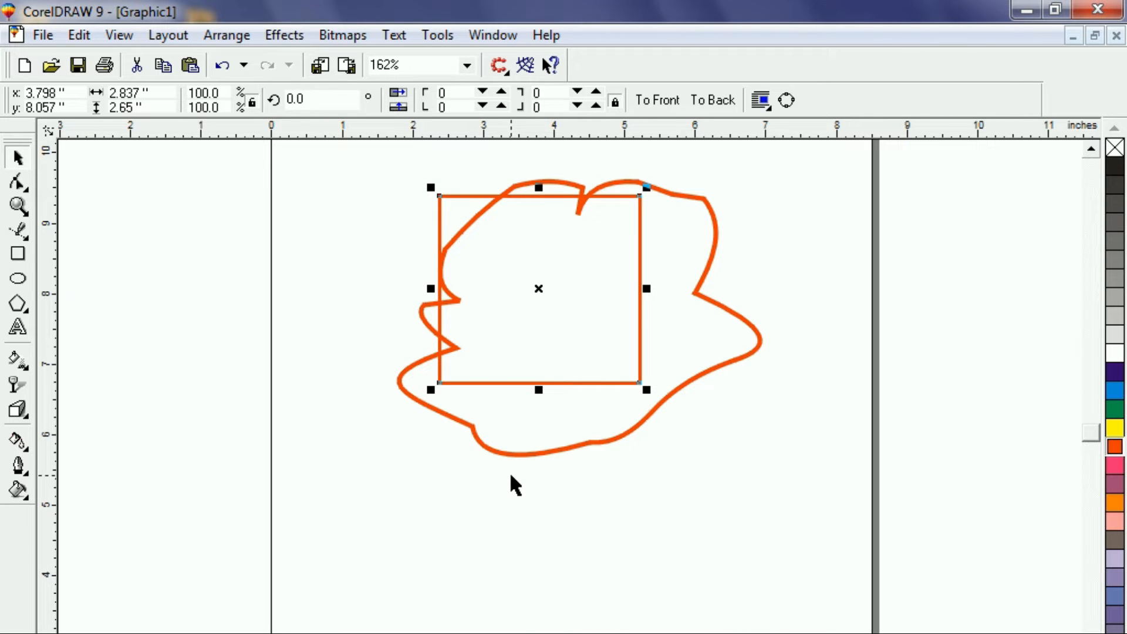
pyautogui.rightClick(1113, 391)
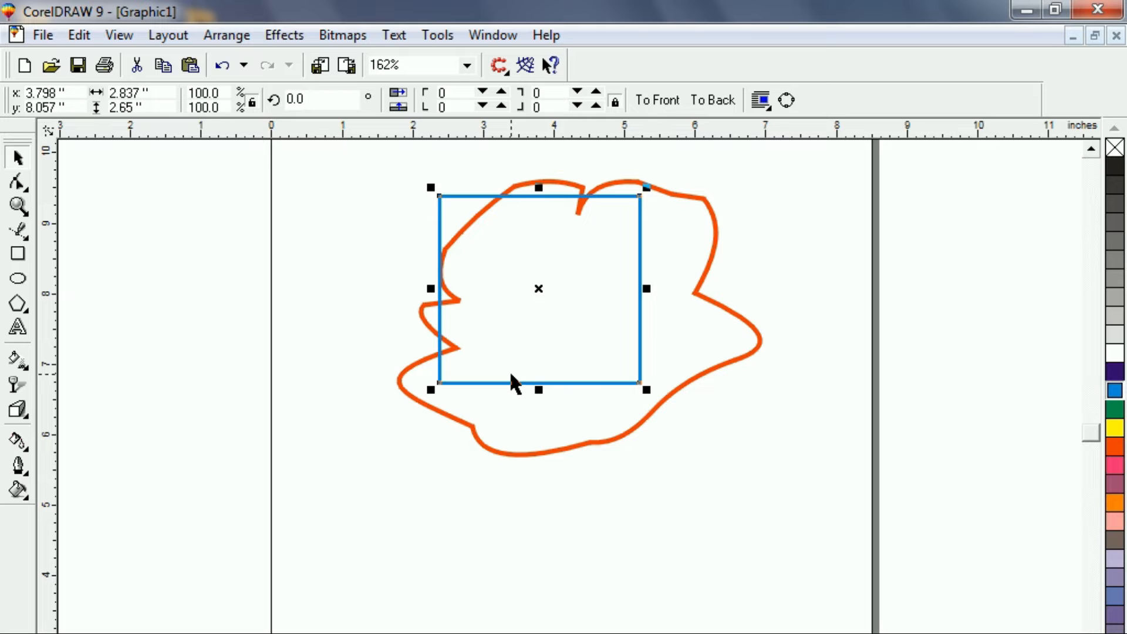
# Convert the blue rectangle to curves and move its lower-right corner node inward, up and to the left
pyautogui.click(18, 184)
pyautogui.hotkey('ctrl', 'q')
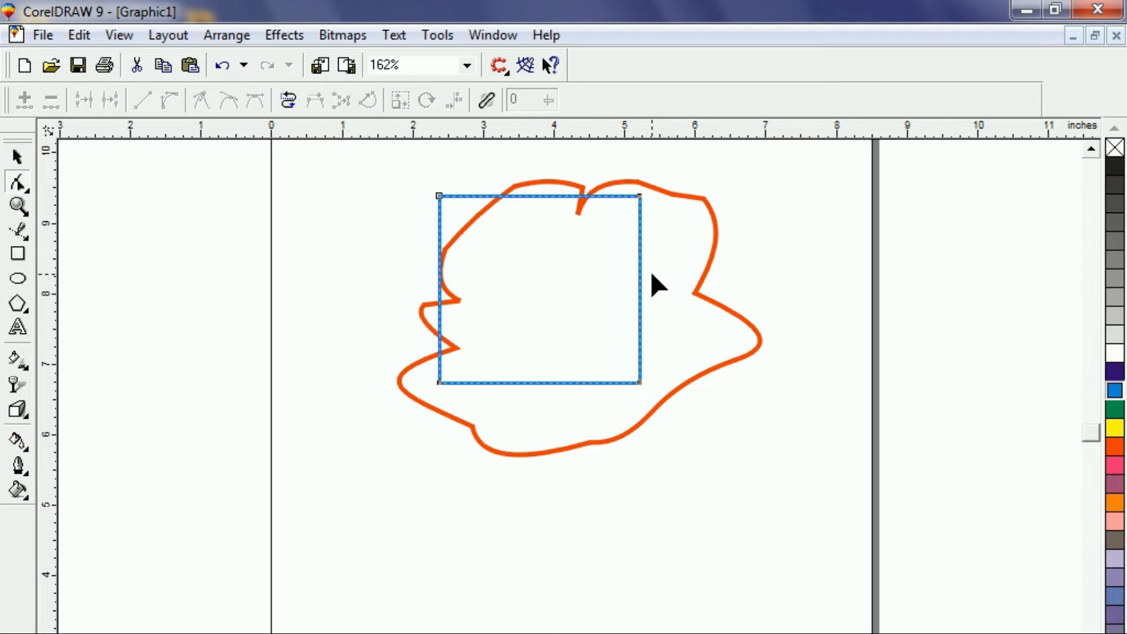
pyautogui.click(642, 195)
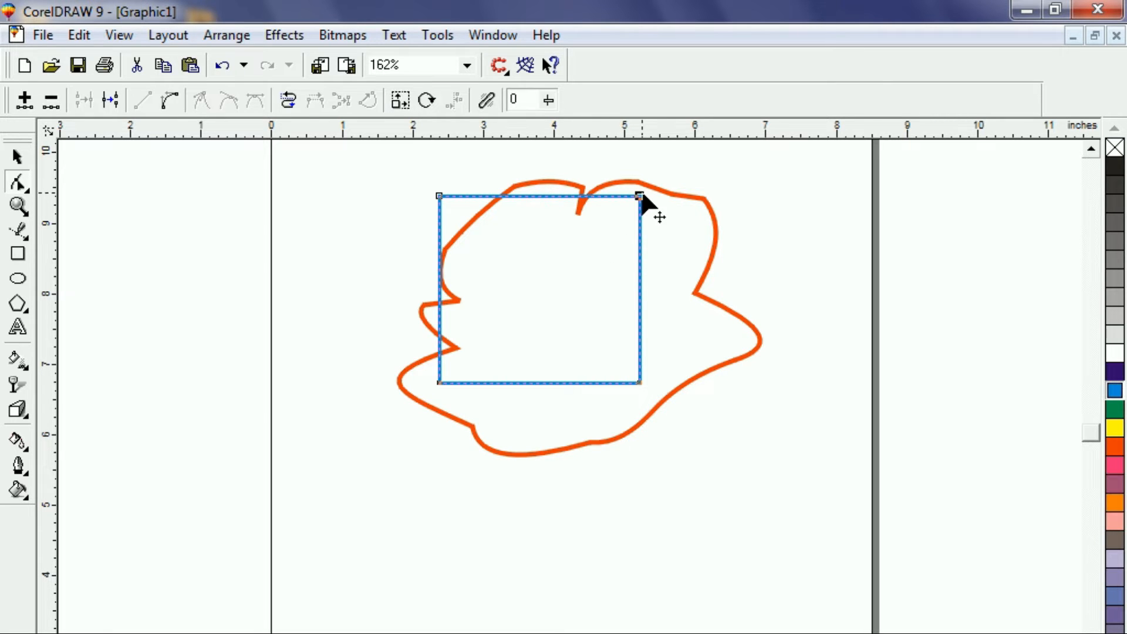
pyautogui.moveTo(640, 384); pyautogui.dragTo(561, 354)
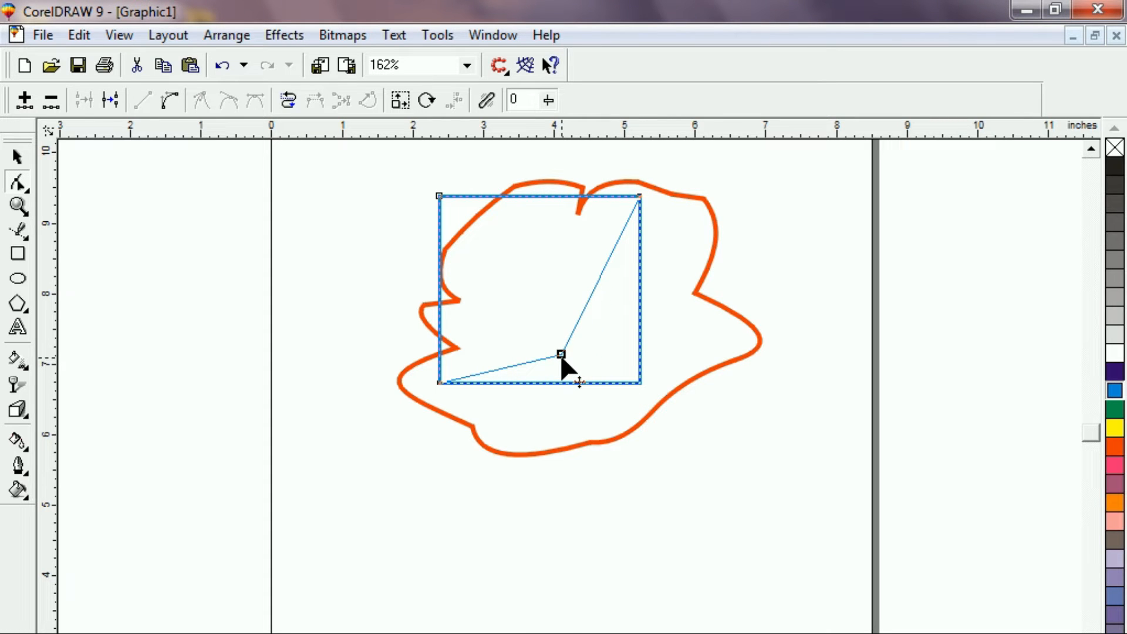
pyautogui.moveTo(560, 354); pyautogui.dragTo(560, 354)
# Move the blue shape's upper-right corner inward, add a node to its upper right, and curve the short segment between them slightly downward
pyautogui.moveTo(638, 197); pyautogui.dragTo(593, 317)
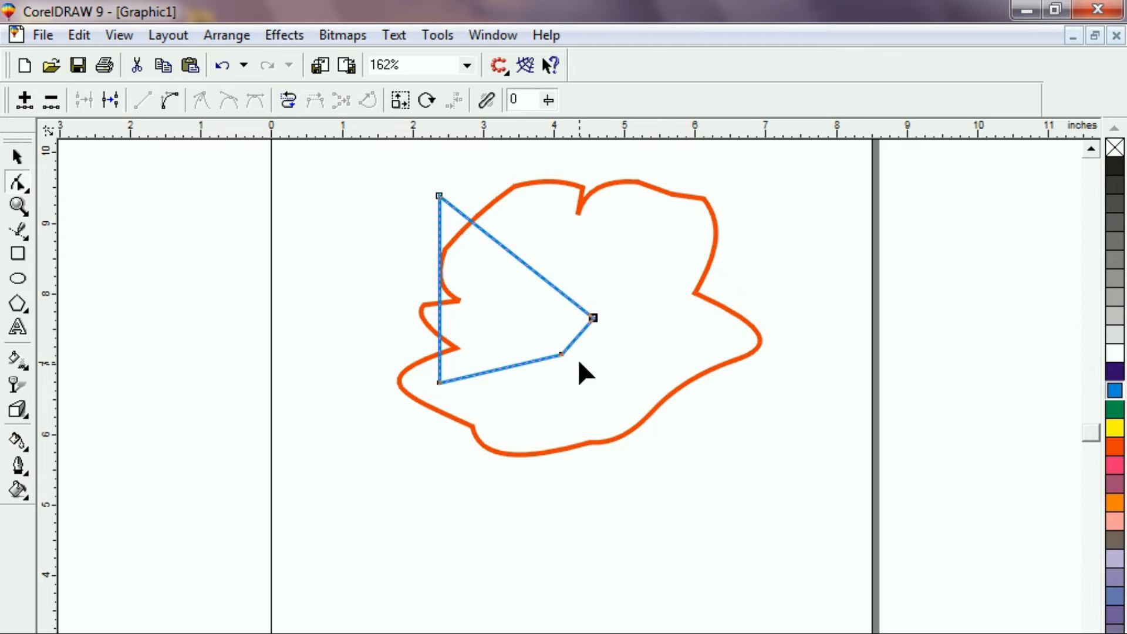
pyautogui.moveTo(593, 317); pyautogui.dragTo(637, 293)
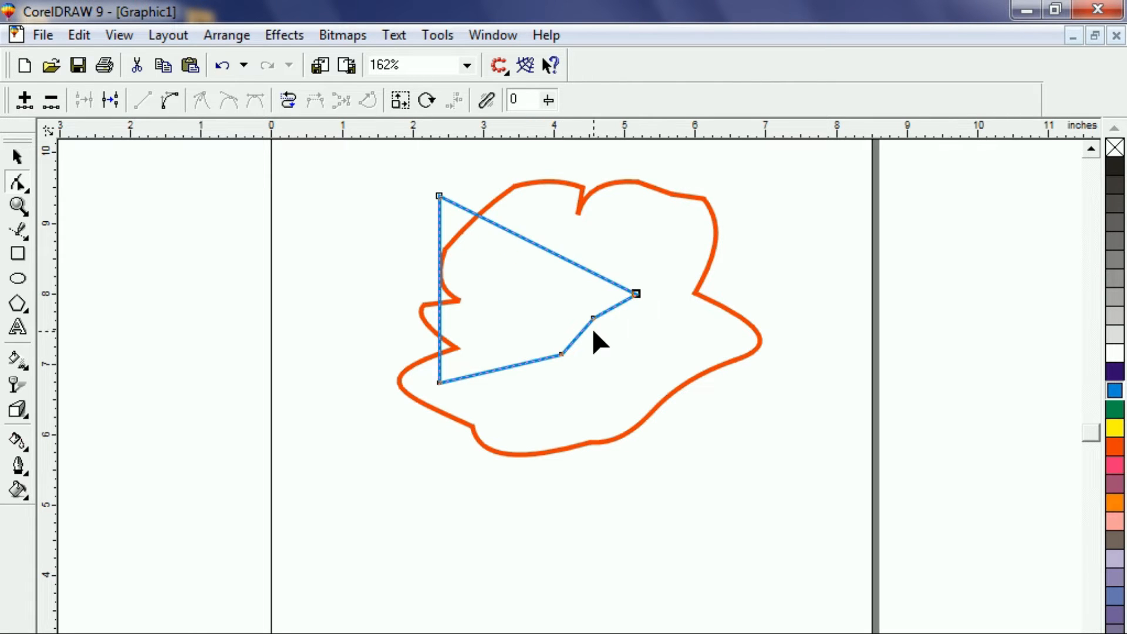
pyautogui.click(614, 306)
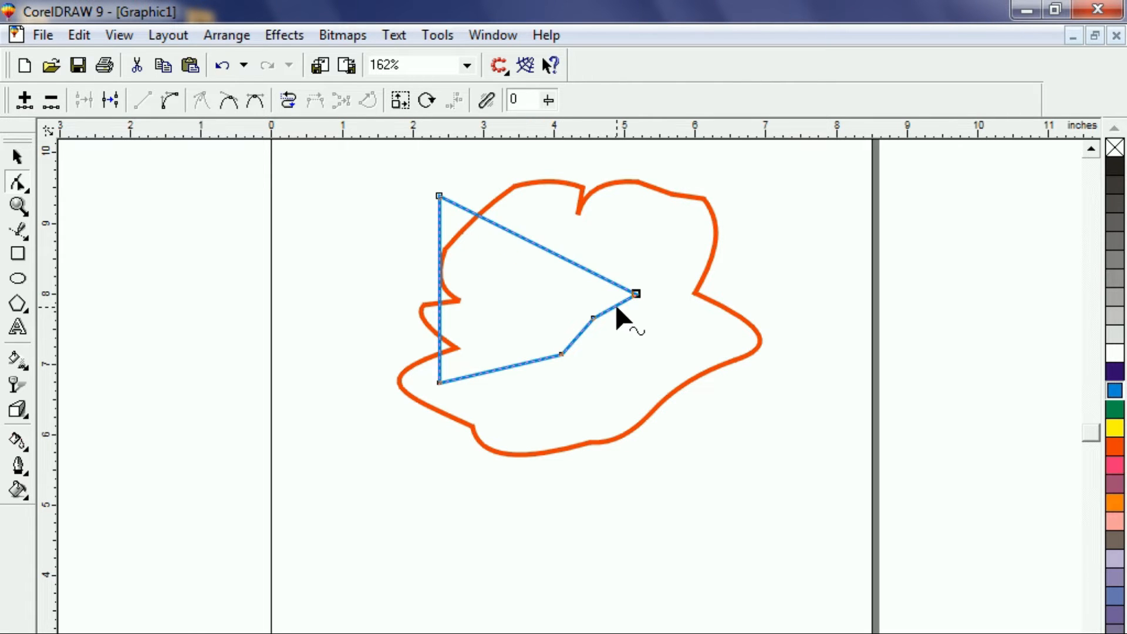
pyautogui.click(169, 100)
pyautogui.moveTo(608, 311); pyautogui.dragTo(612, 314)
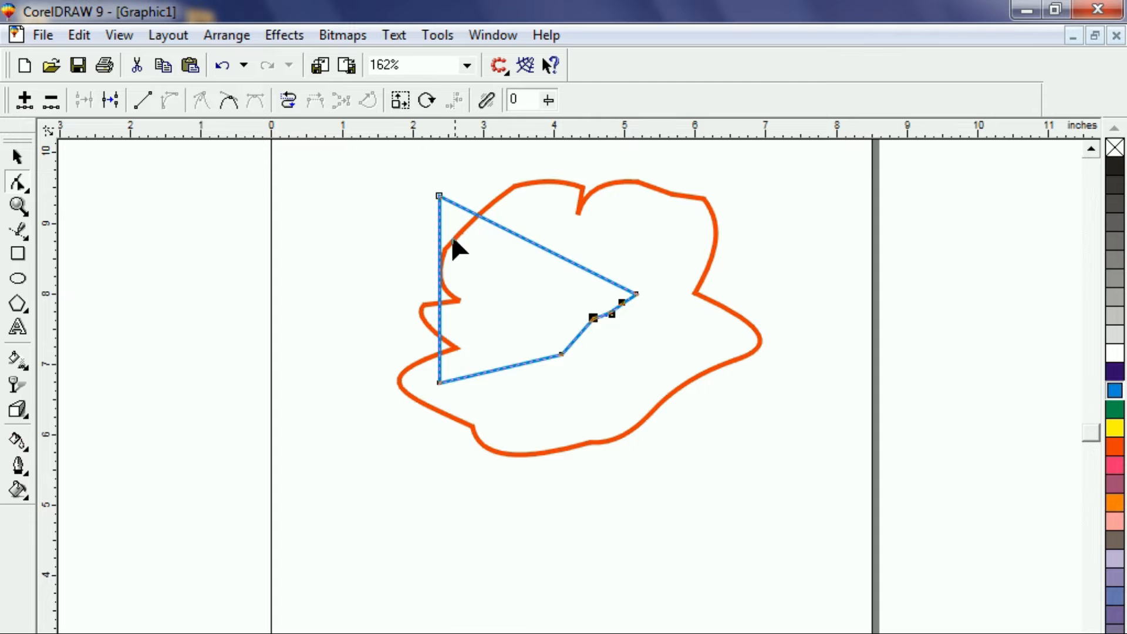
# Move the blue shape's upper-left corner across to the upper right inside the red outline, and curve the segment below it outward
pyautogui.moveTo(439, 196); pyautogui.dragTo(645, 221)
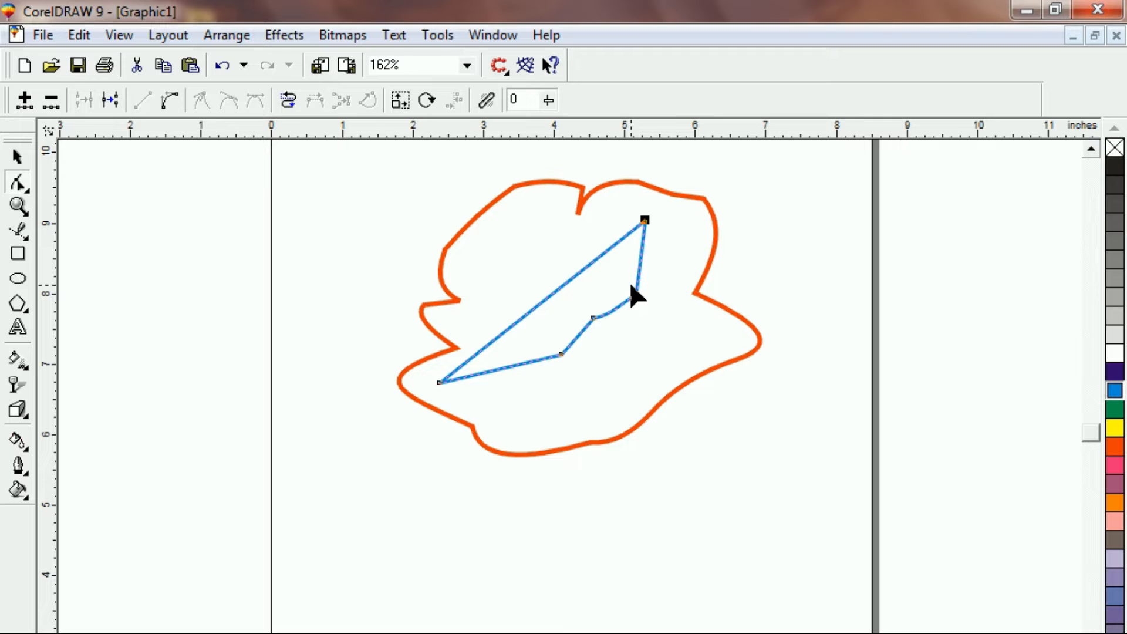
pyautogui.click(643, 240)
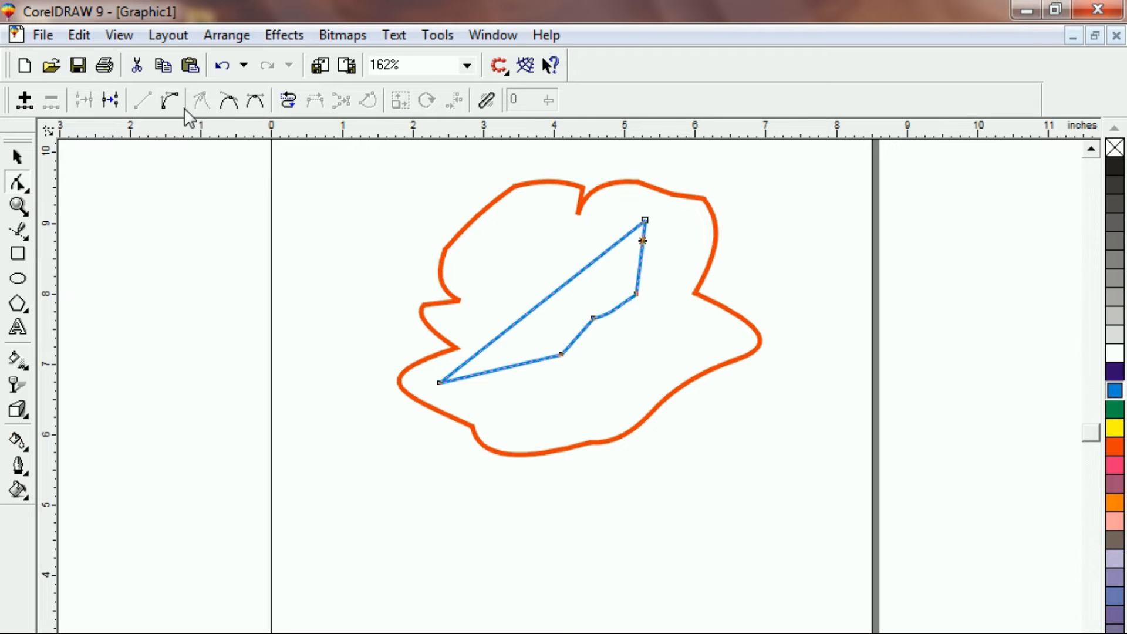
pyautogui.click(170, 101)
pyautogui.click(638, 257)
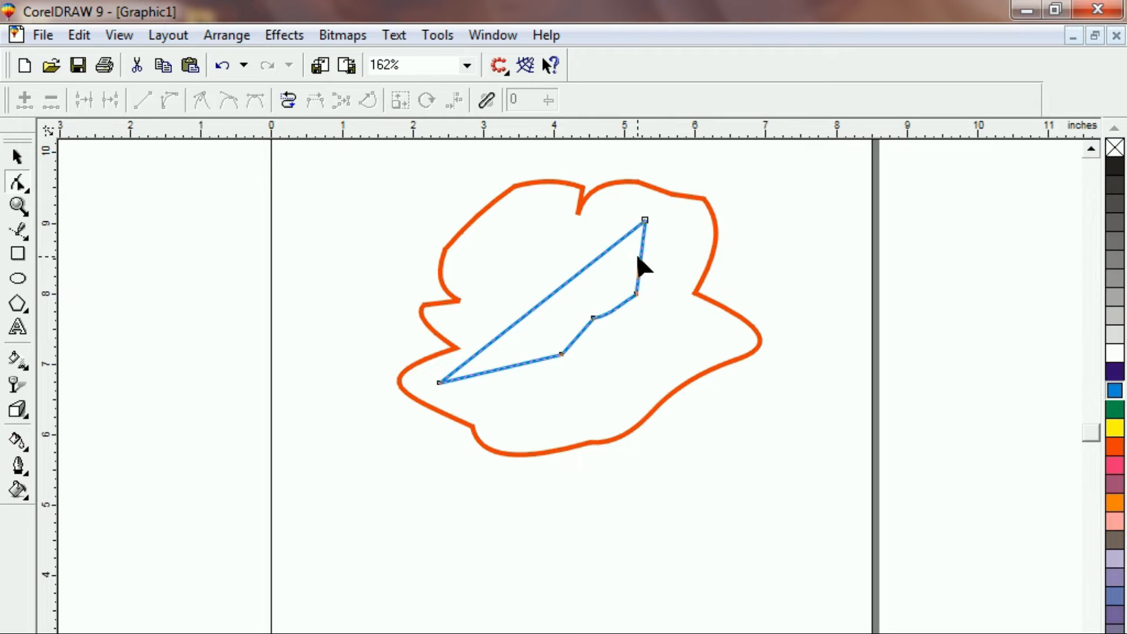
pyautogui.moveTo(642, 259); pyautogui.dragTo(656, 254)
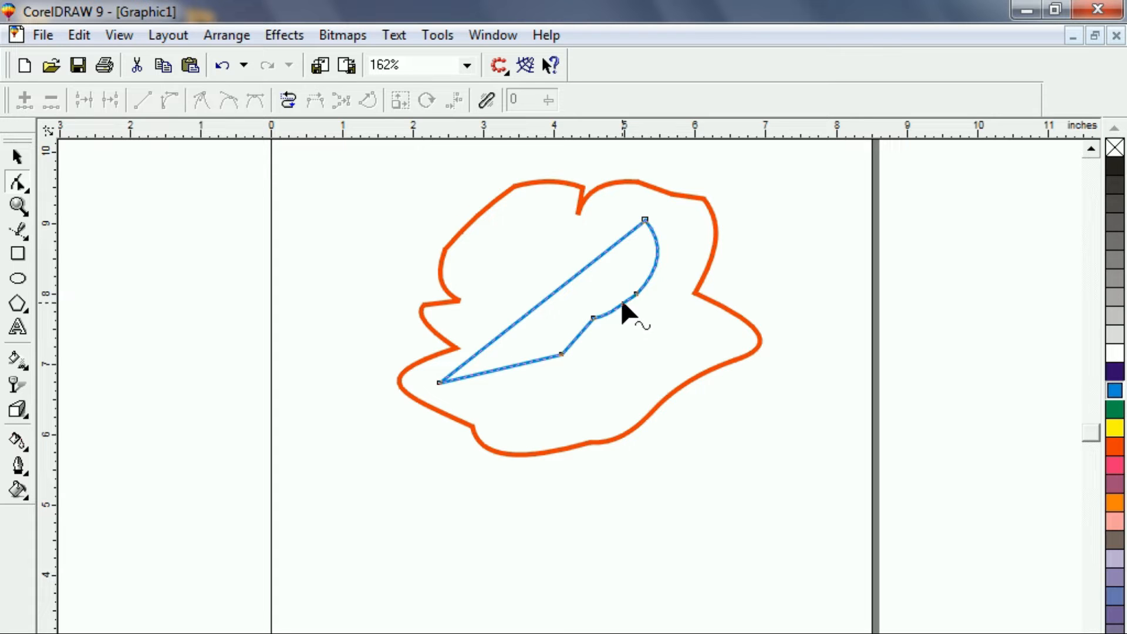
# Add two nodes on the long diagonal edge near the blue shape's top, and curve the short segment at the tip outward
pyautogui.click(615, 243)
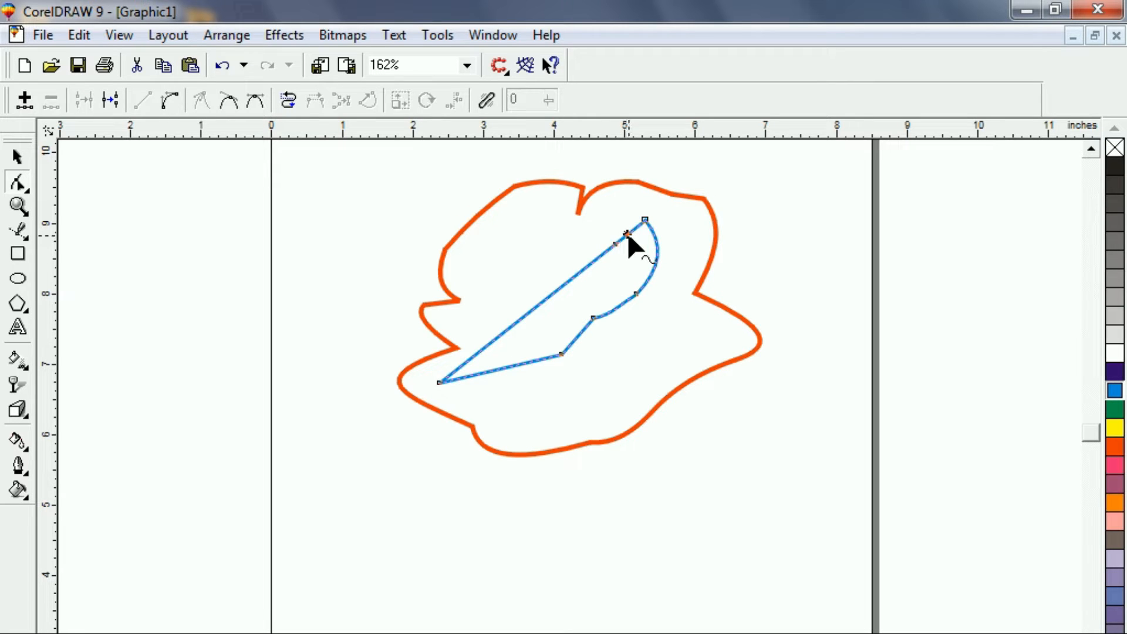
pyautogui.click(169, 101)
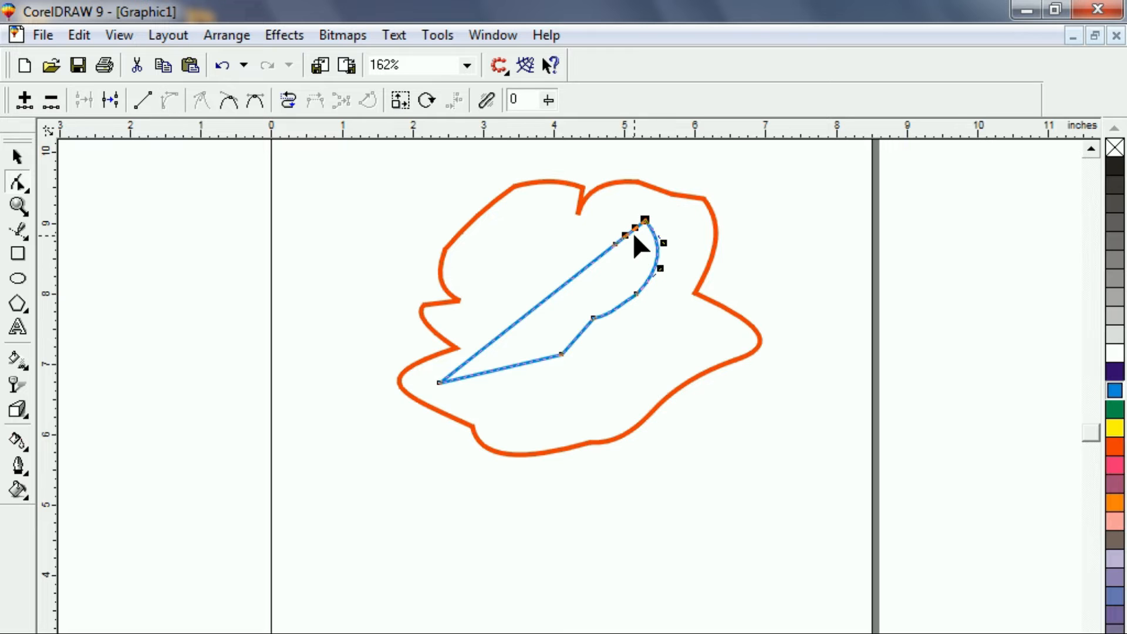
pyautogui.moveTo(635, 227); pyautogui.dragTo(630, 220)
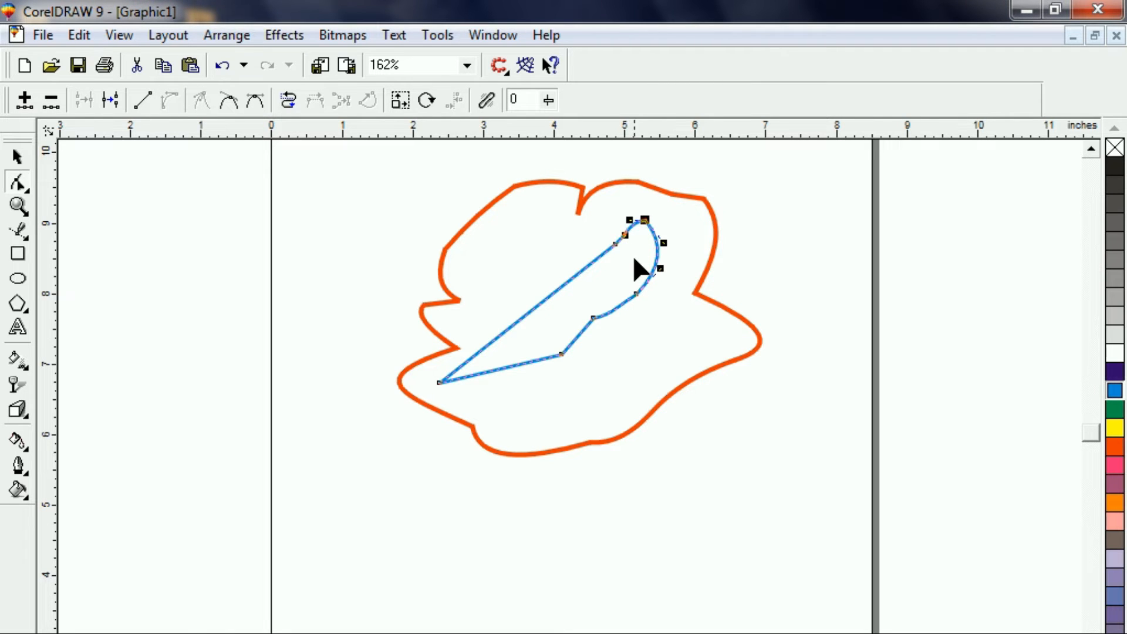
# Add a node on the blue shape's long diagonal edge, move it inward, and curve the segment between it and the tip inward
pyautogui.doubleClick(565, 282)
pyautogui.moveTo(566, 282); pyautogui.dragTo(601, 293)
pyautogui.click(610, 262)
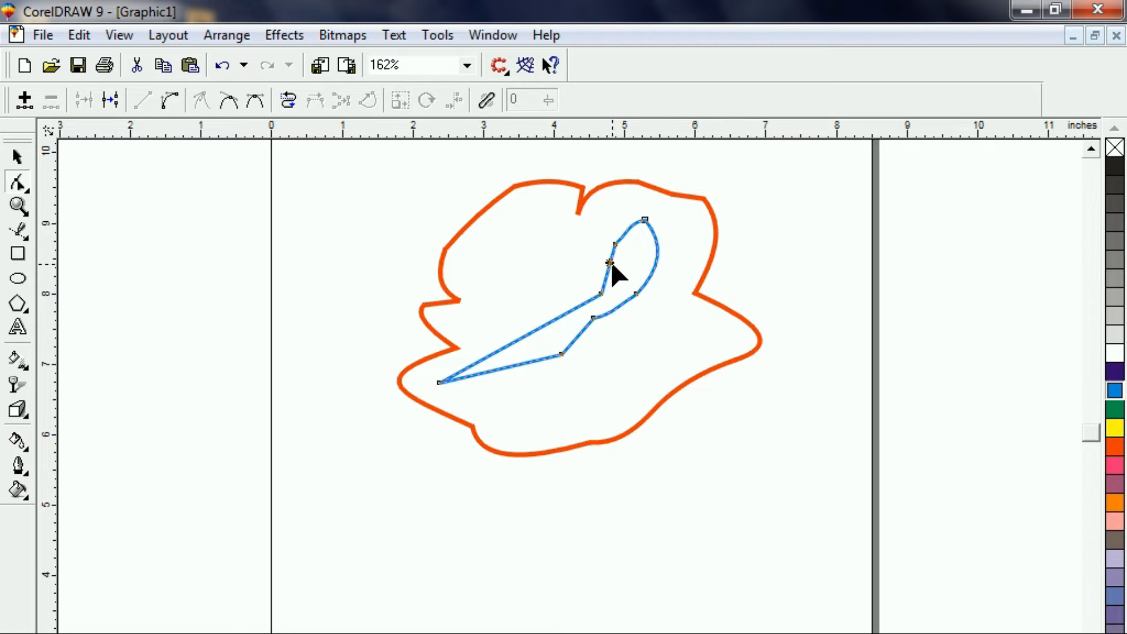
pyautogui.click(169, 100)
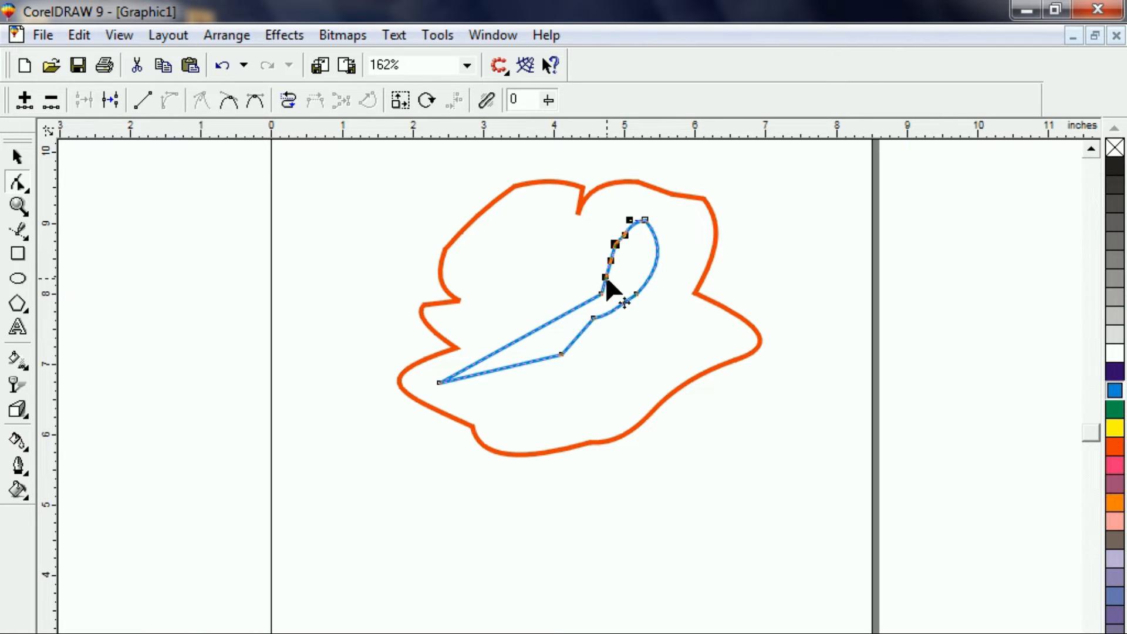
pyautogui.moveTo(608, 270); pyautogui.dragTo(616, 269)
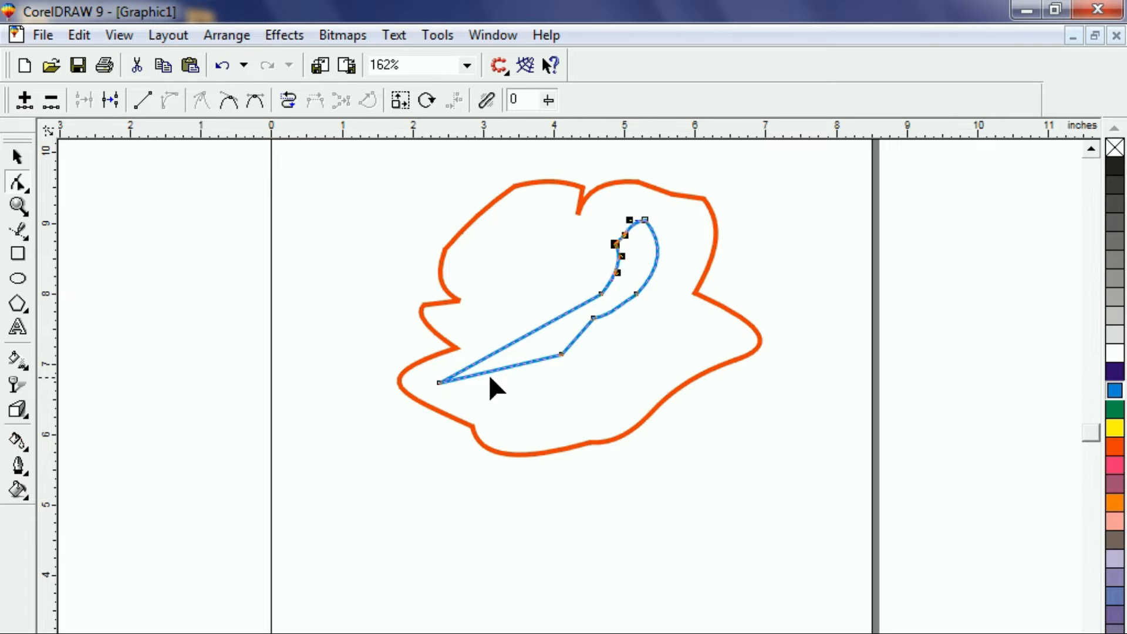
# Move the blue shape's lower-left end node inward beside its lower end, and curve the long segment above it slightly outward
pyautogui.moveTo(439, 382); pyautogui.dragTo(544, 347)
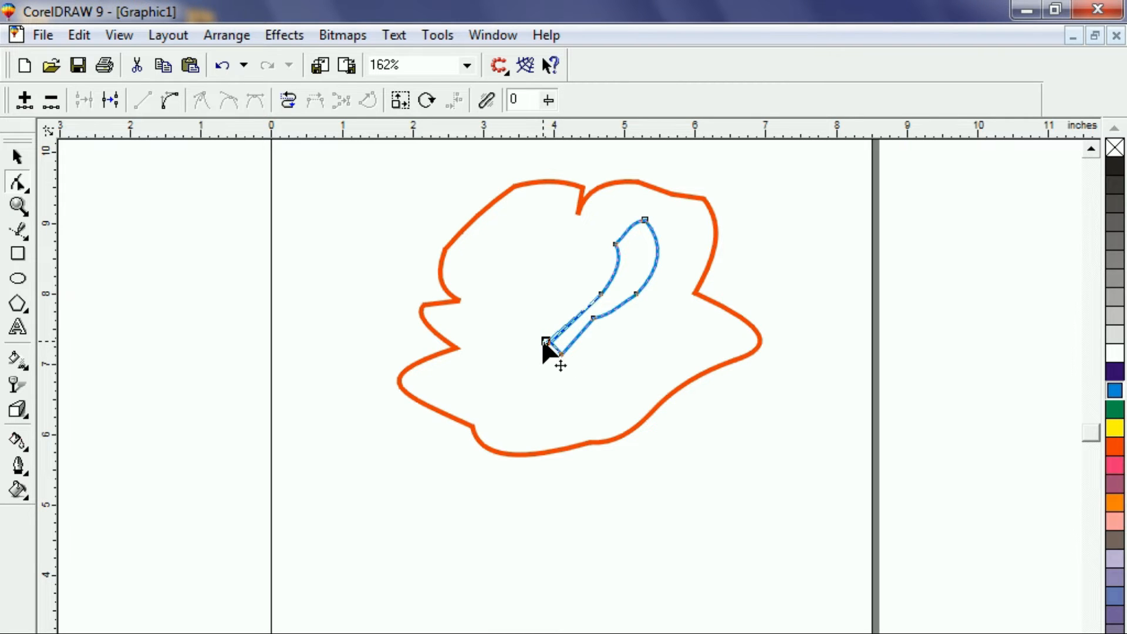
pyautogui.click(570, 321)
pyautogui.click(170, 100)
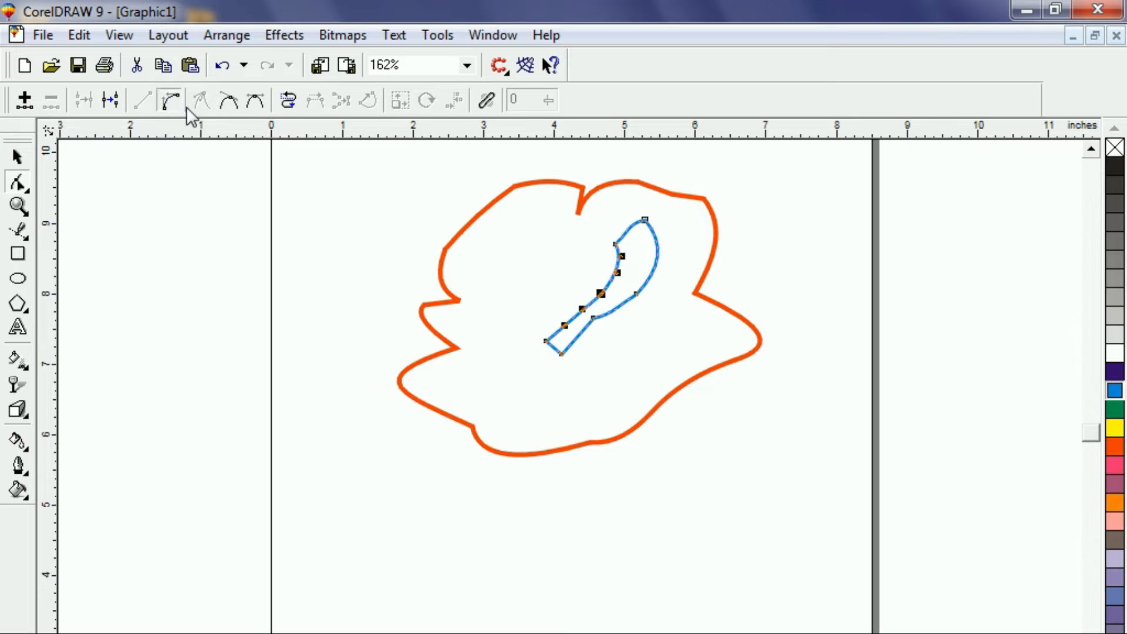
pyautogui.doubleClick(569, 319)
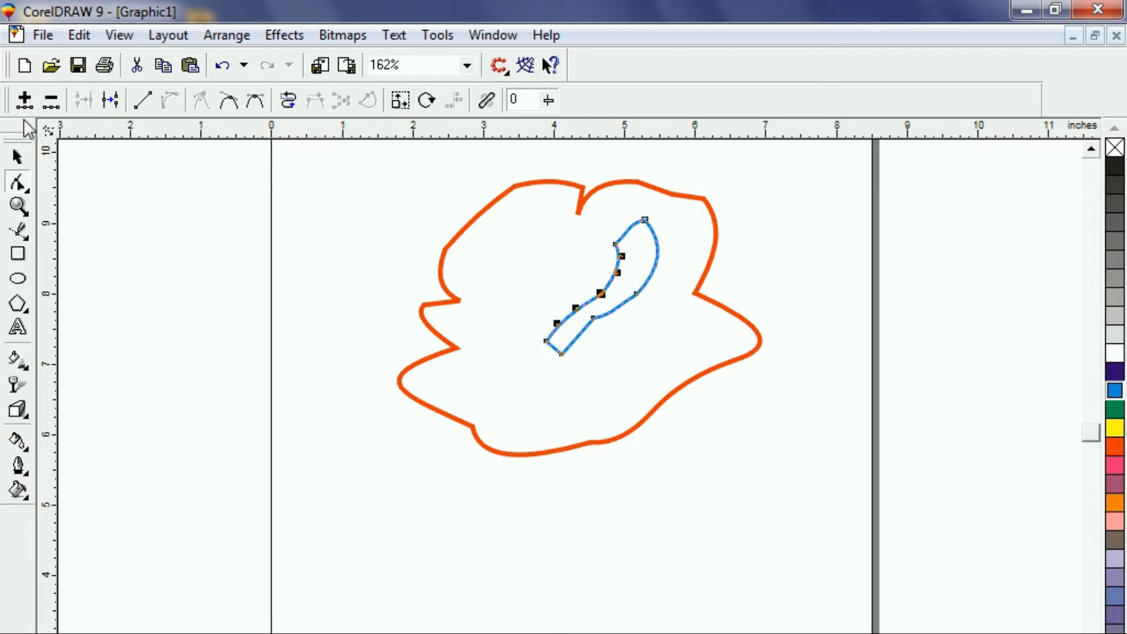
# Give the blue curved shape the large outline's orange-red as both fill and outline colour, and deselect it
pyautogui.click(17, 156)
pyautogui.click(394, 446)
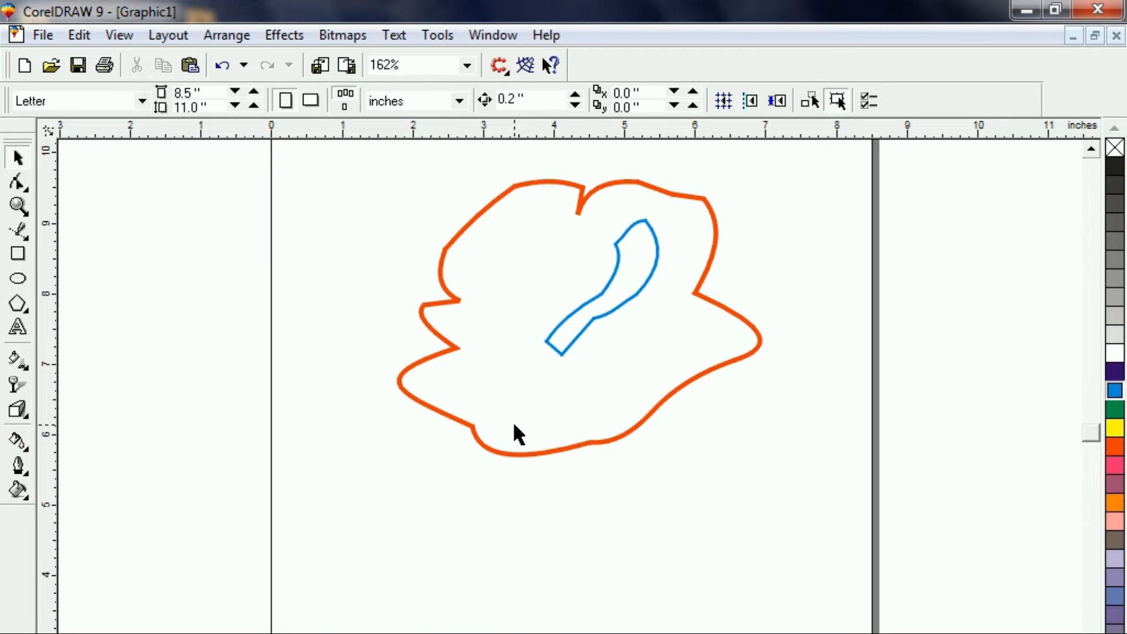
pyautogui.click(569, 347)
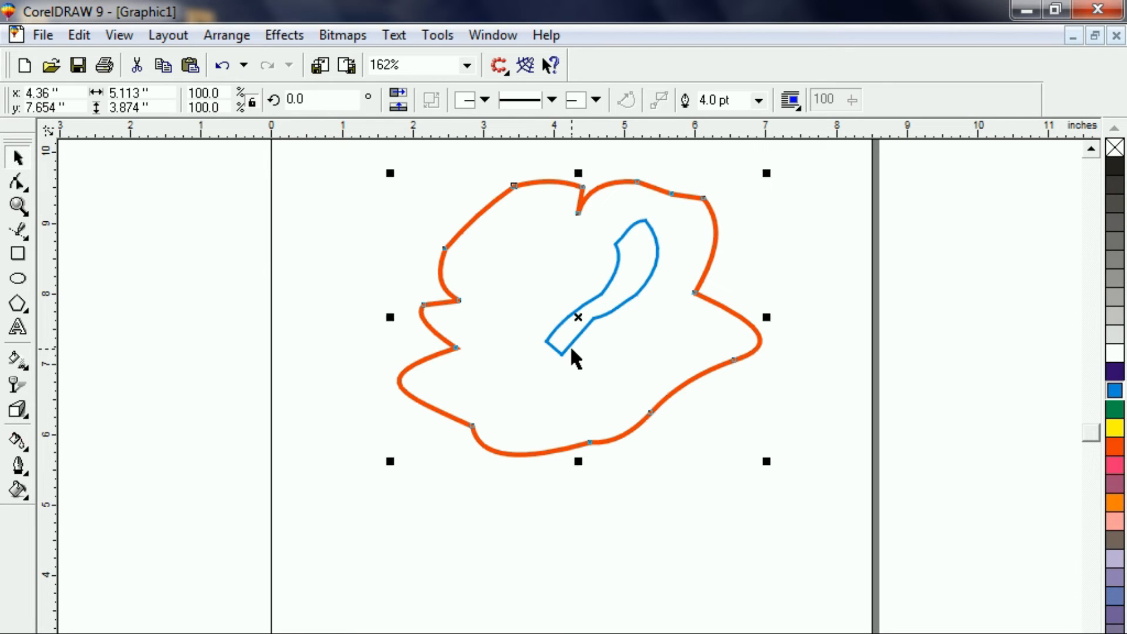
pyautogui.click(428, 340)
pyautogui.click(562, 354)
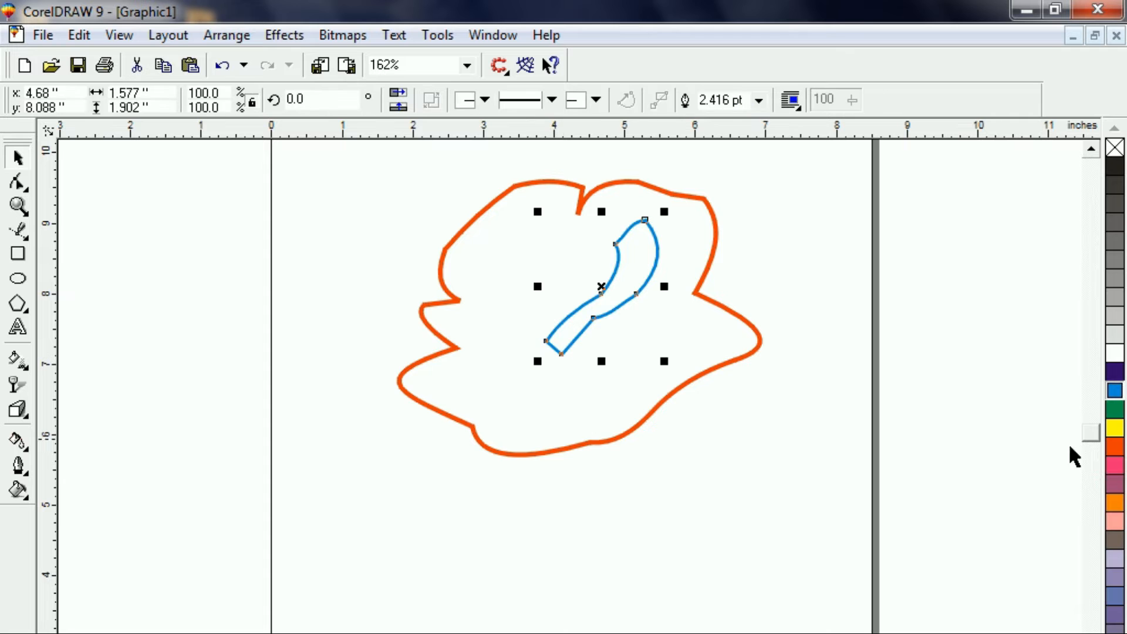
pyautogui.click(1114, 448)
pyautogui.rightClick(1114, 447)
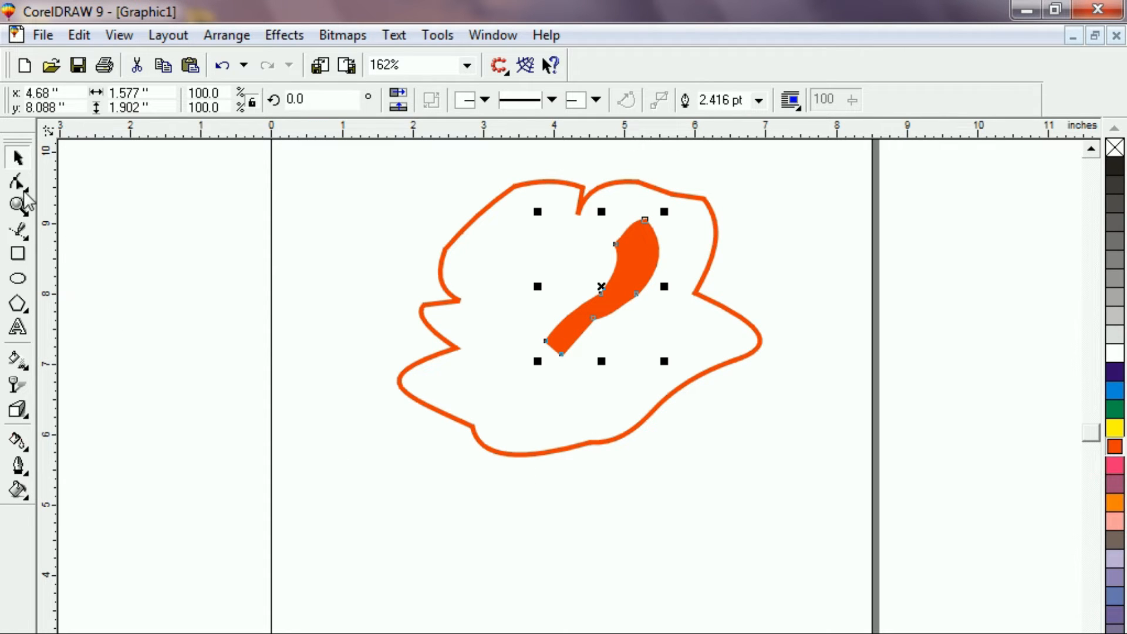
pyautogui.click(200, 355)
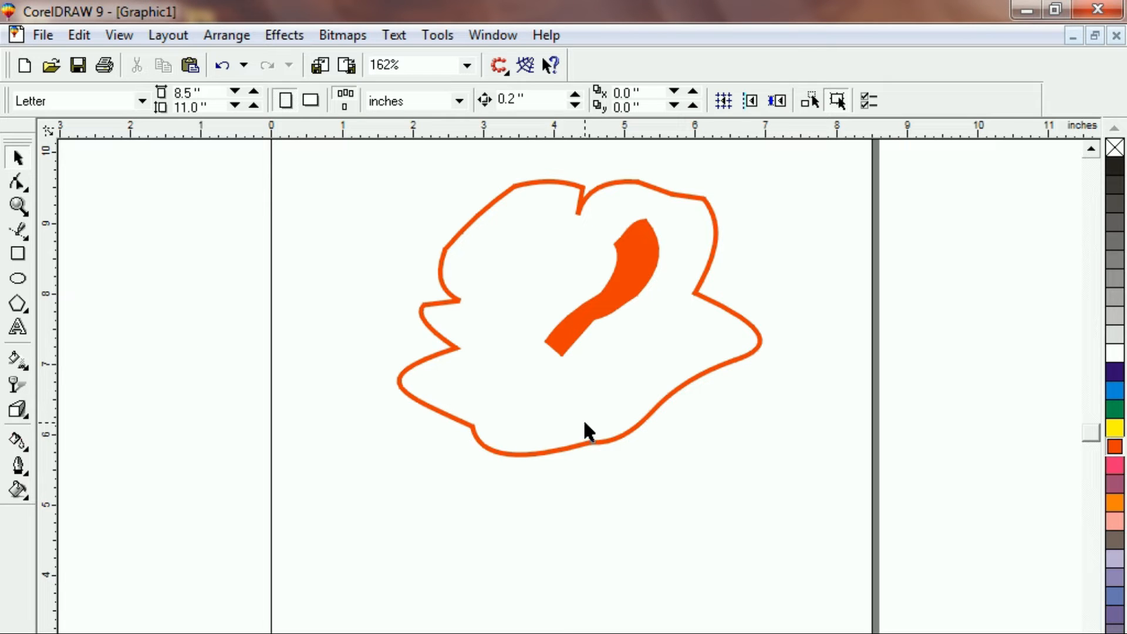
# Draw a rectangle about 1.92 by 1.78 inches and place it over the lower-left part of the large outline
pyautogui.click(685, 301)
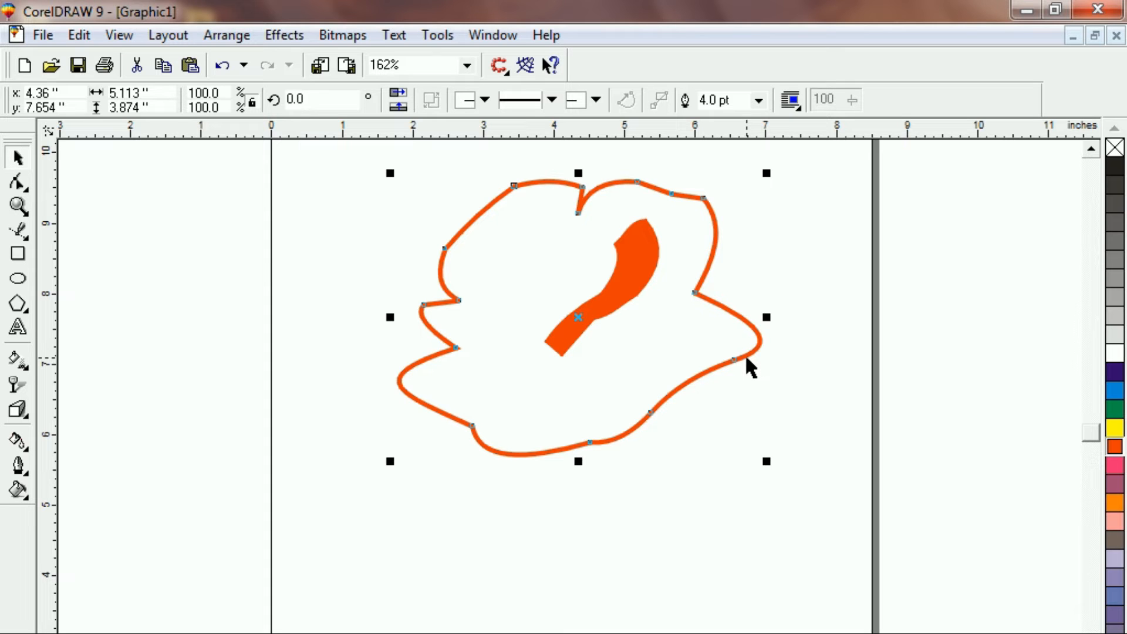
pyautogui.click(18, 253)
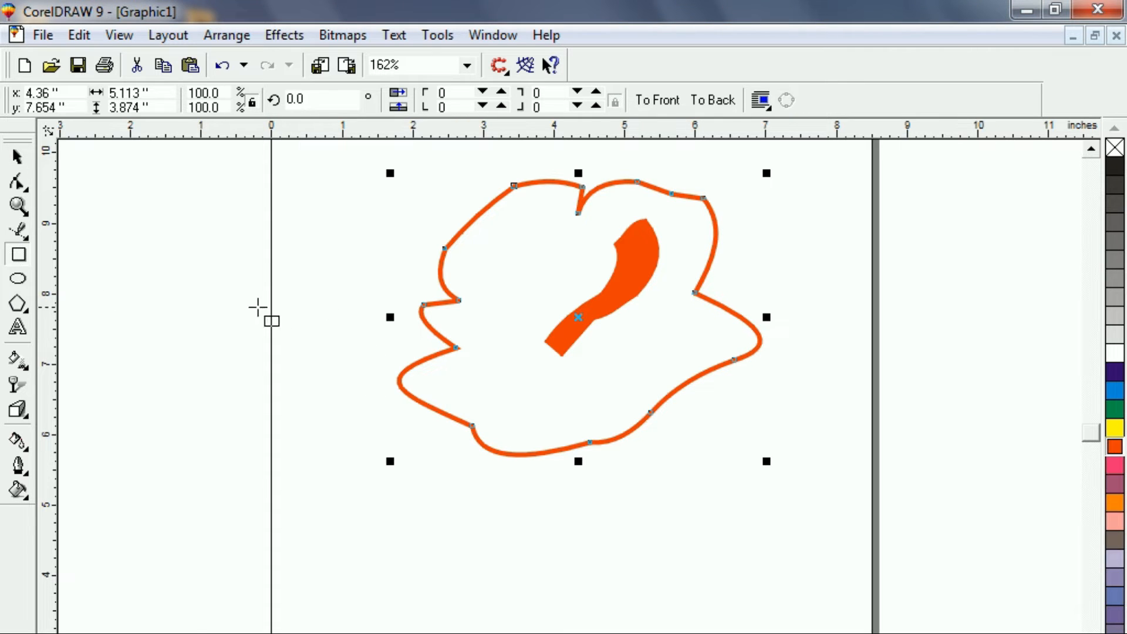
pyautogui.moveTo(220, 301); pyautogui.dragTo(356, 426)
pyautogui.moveTo(289, 364); pyautogui.dragTo(527, 376)
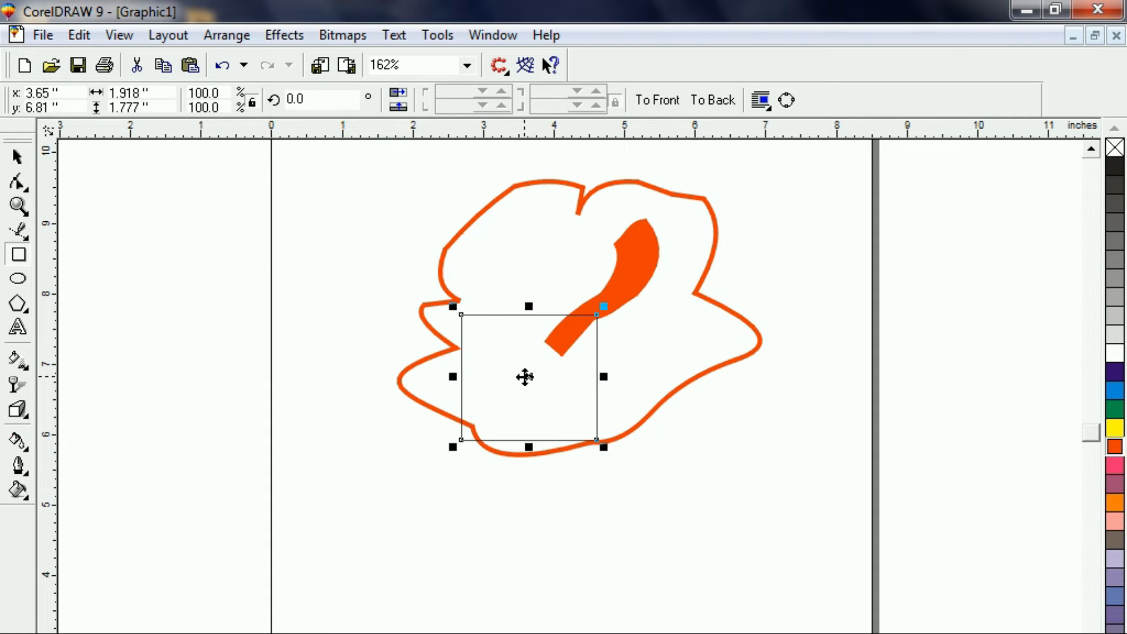
# Convert the rectangle to curves and move its four corners into a slanted band from the large outline's left notches to its lower right
pyautogui.press('F10')
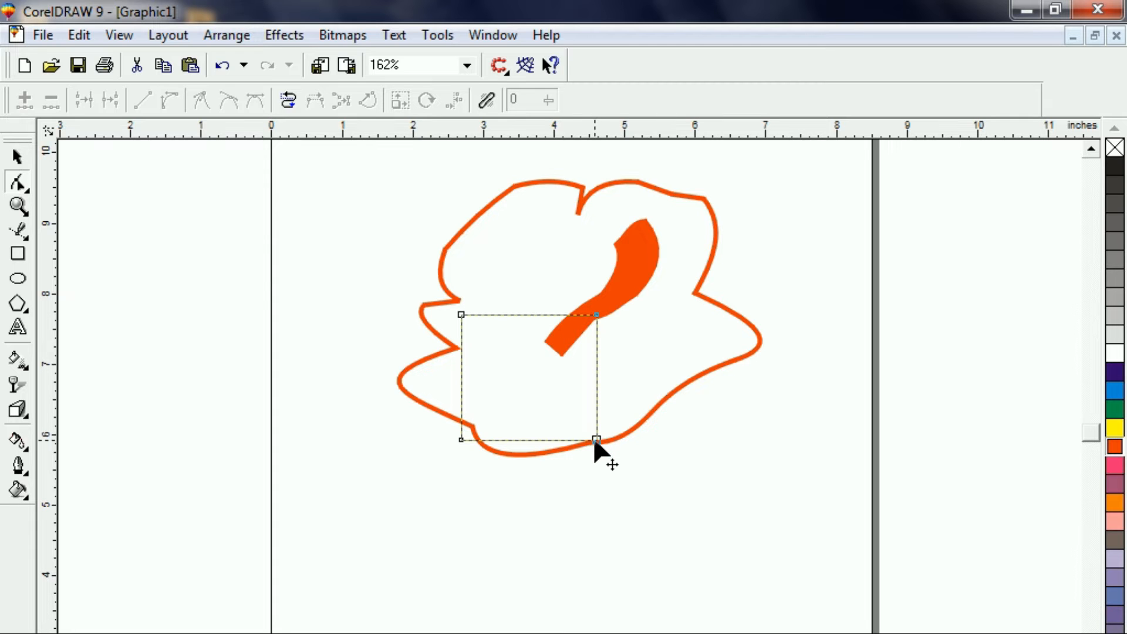
pyautogui.moveTo(595, 438); pyautogui.dragTo(639, 385)
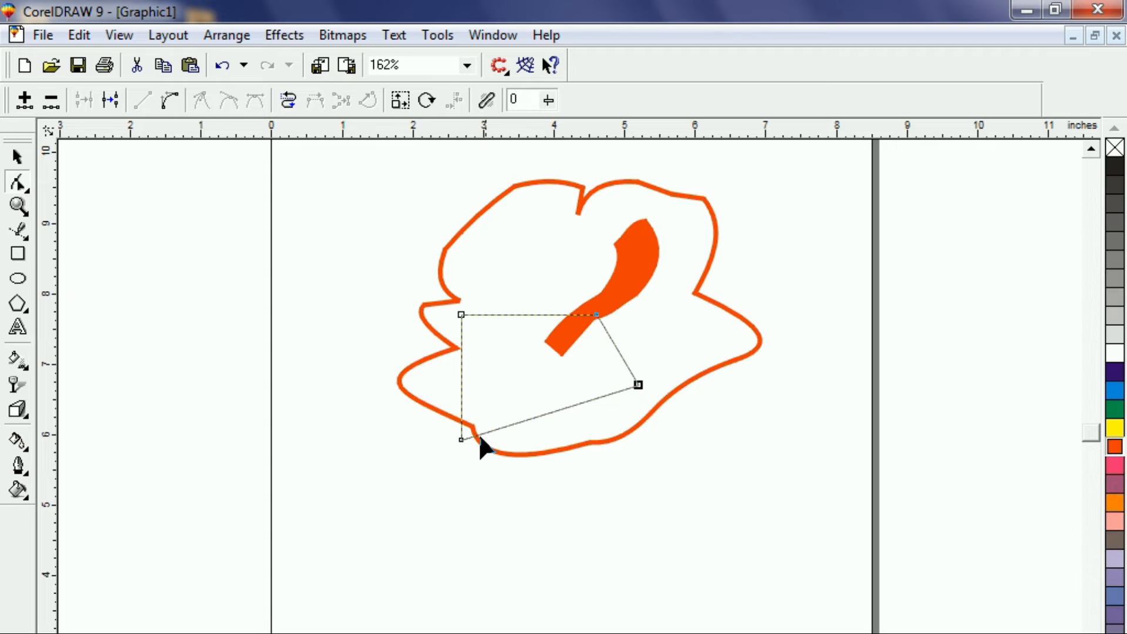
pyautogui.moveTo(462, 439); pyautogui.dragTo(585, 440)
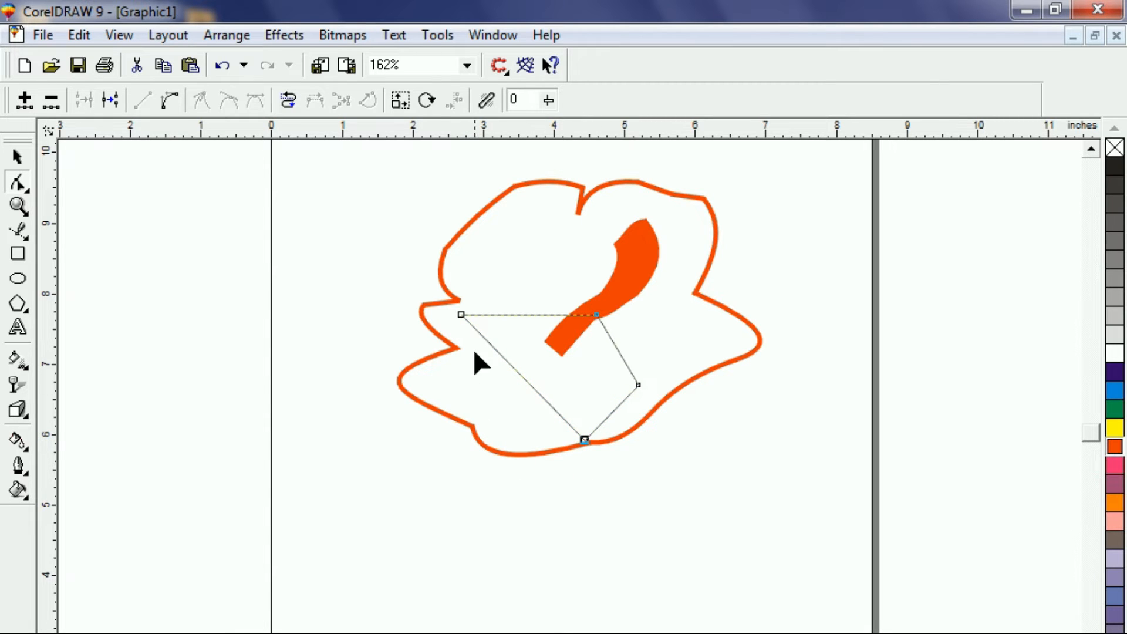
pyautogui.moveTo(460, 315); pyautogui.dragTo(457, 347)
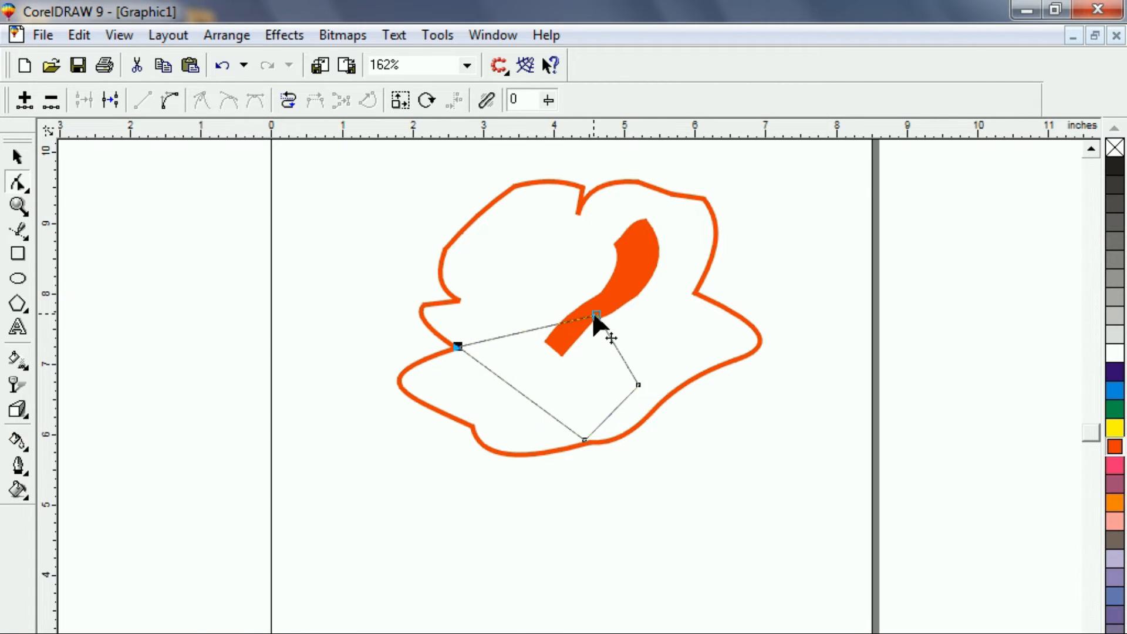
pyautogui.moveTo(595, 317); pyautogui.dragTo(458, 298)
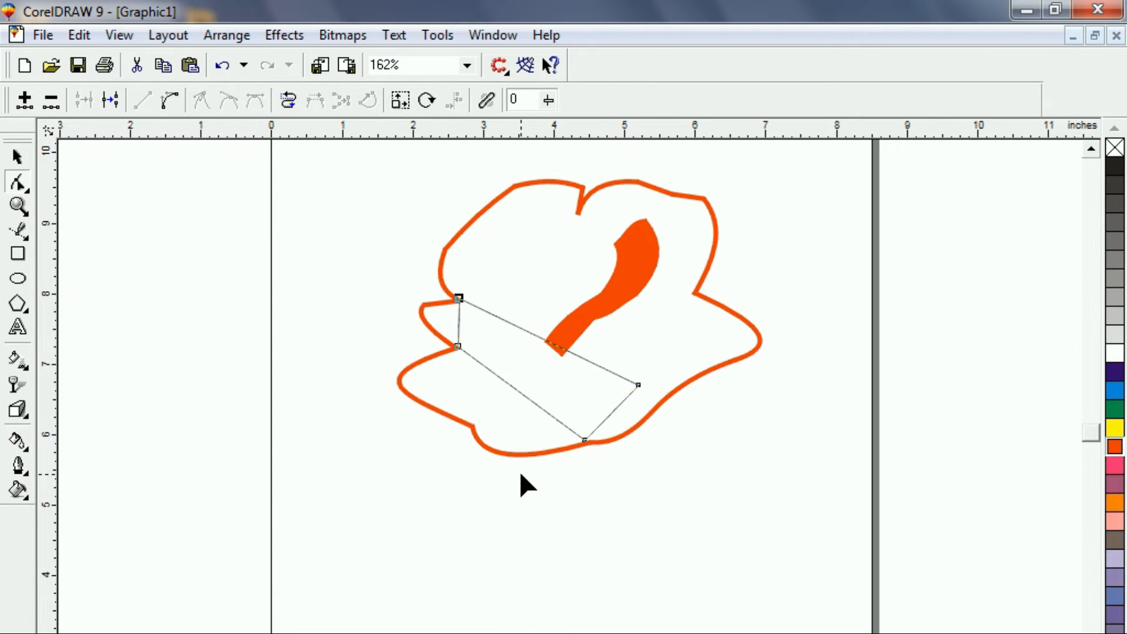
# Curve the band's lower-left edge outward, and bend its upper edge to meet the lower end of the filled shape
pyautogui.click(515, 383)
pyautogui.click(169, 100)
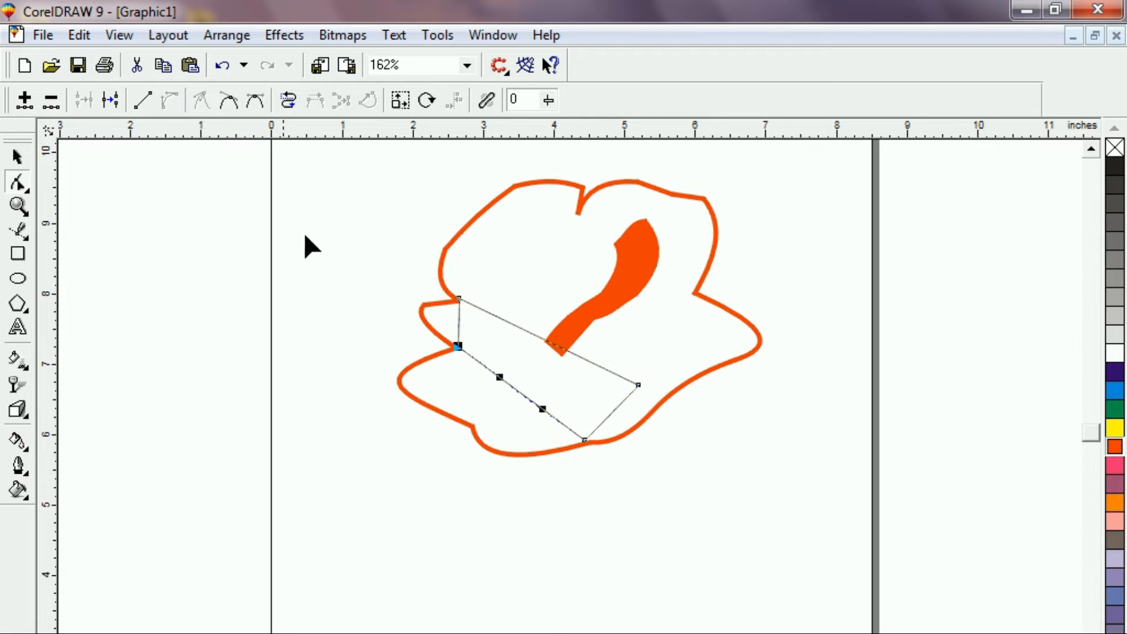
pyautogui.moveTo(524, 392); pyautogui.dragTo(500, 399)
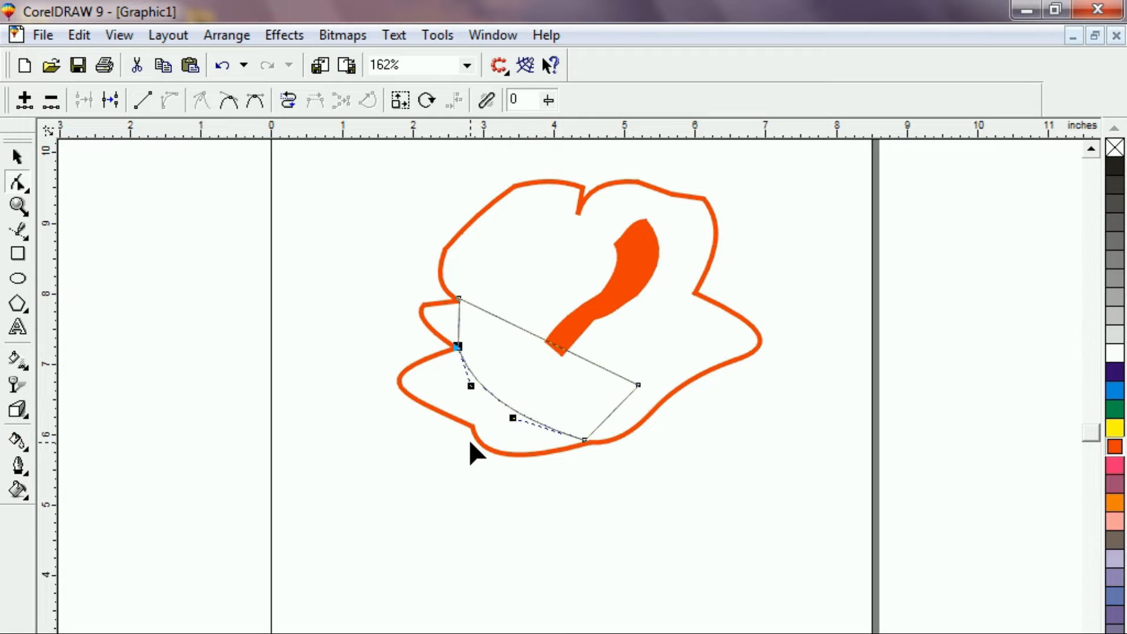
pyautogui.click(556, 345)
pyautogui.click(169, 100)
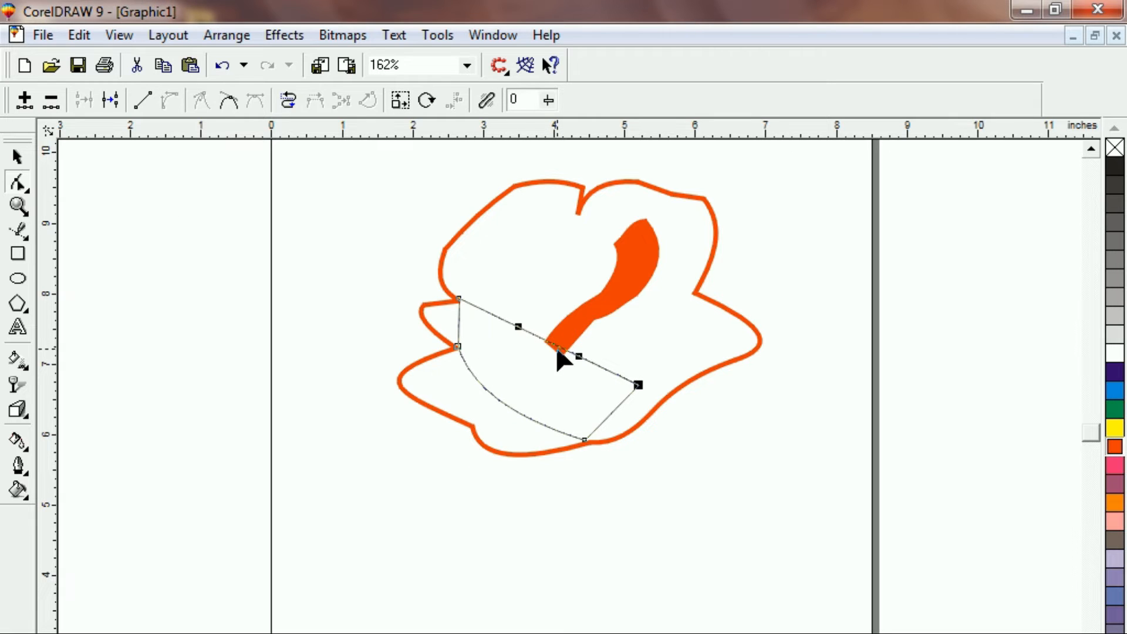
pyautogui.moveTo(556, 347); pyautogui.dragTo(557, 358)
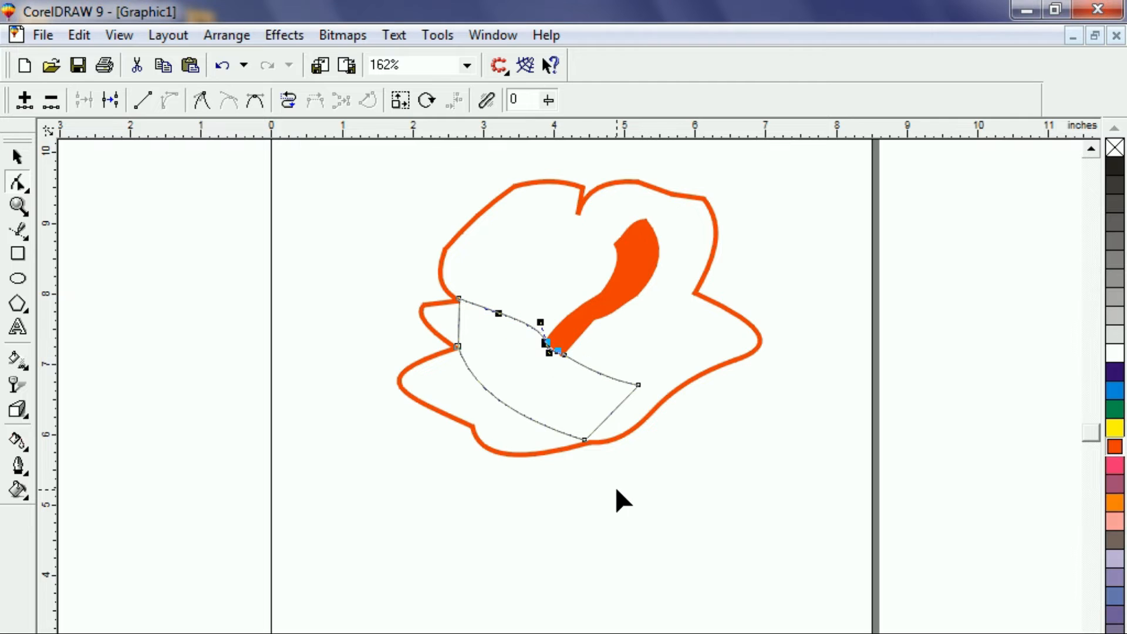
# Curve the band's short right edge outward along the large outline, fill the band with orange-red, and deselect it
pyautogui.click(611, 414)
pyautogui.click(170, 101)
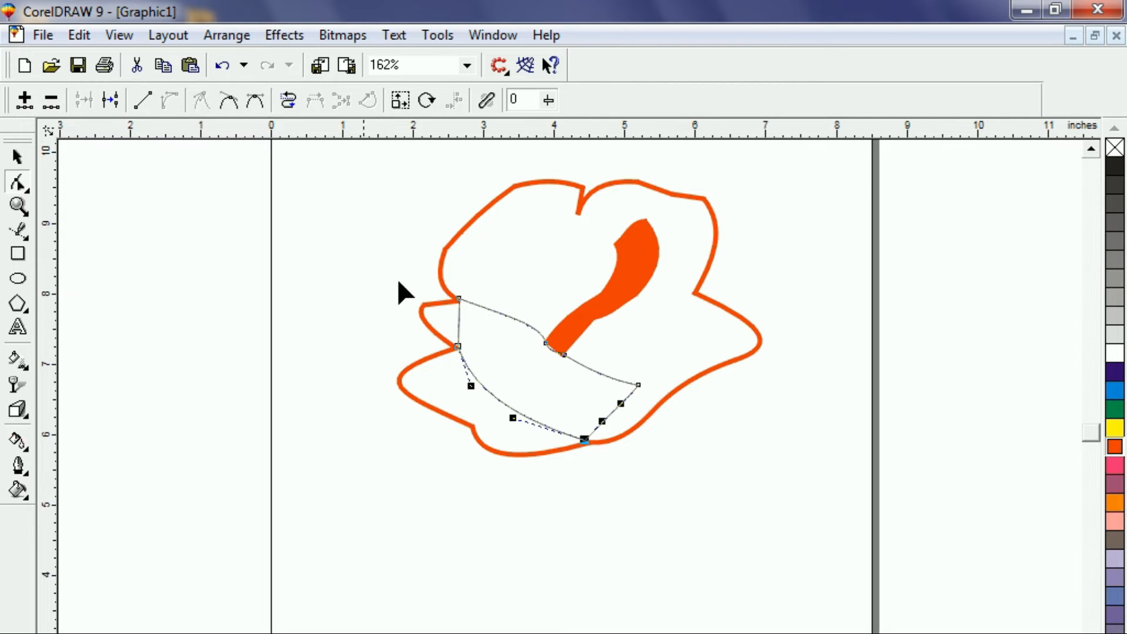
pyautogui.moveTo(616, 420); pyautogui.dragTo(669, 404)
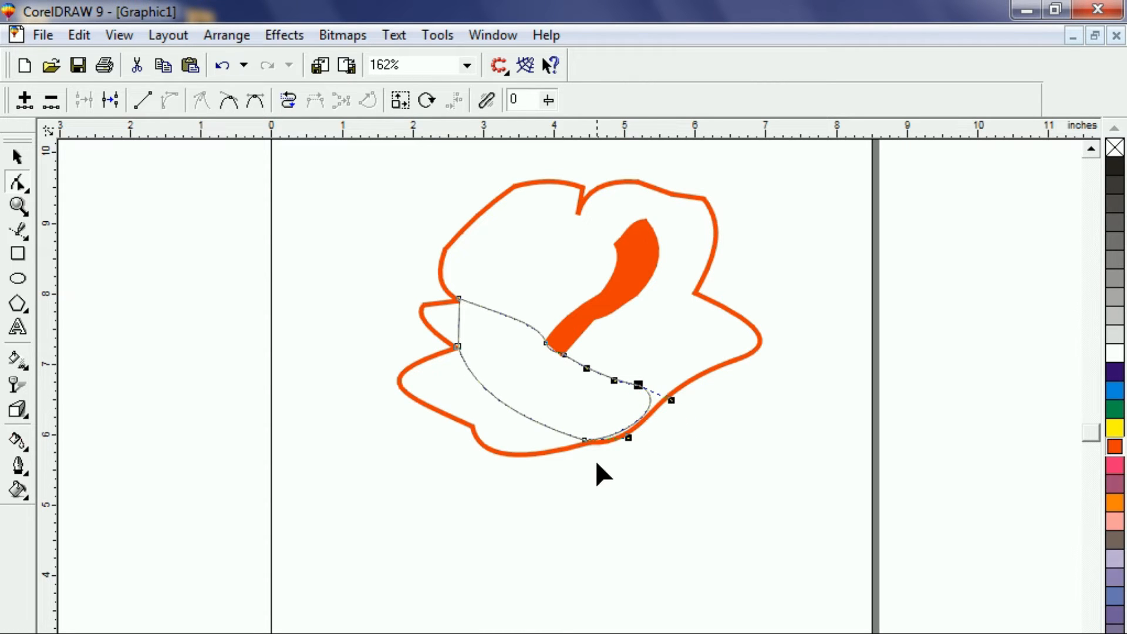
pyautogui.click(1116, 447)
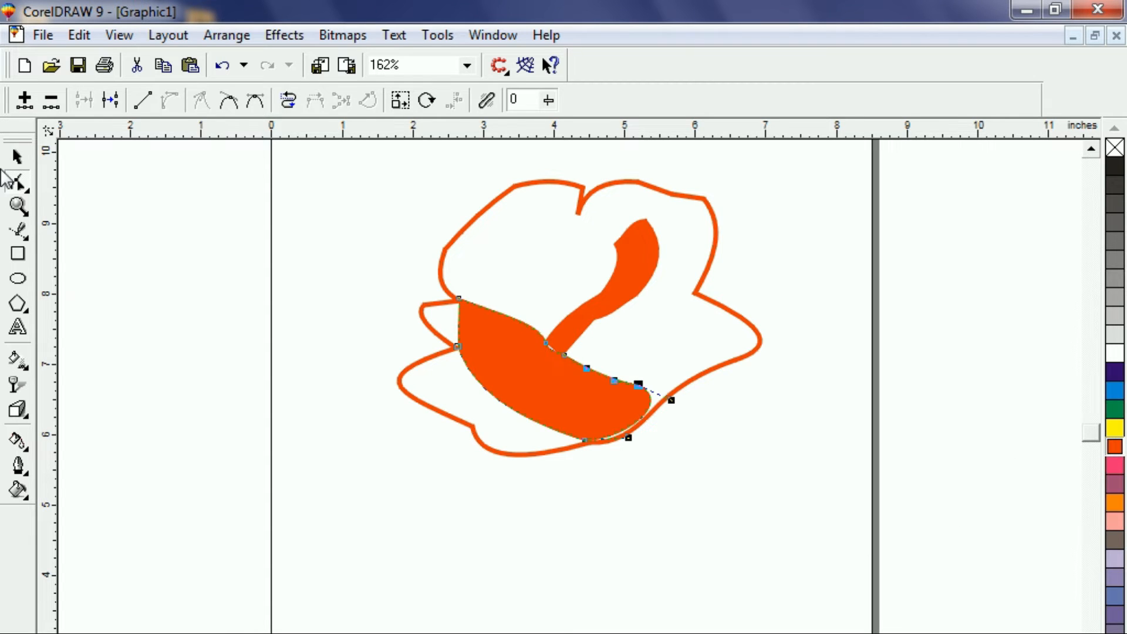
pyautogui.click(16, 156)
pyautogui.click(181, 341)
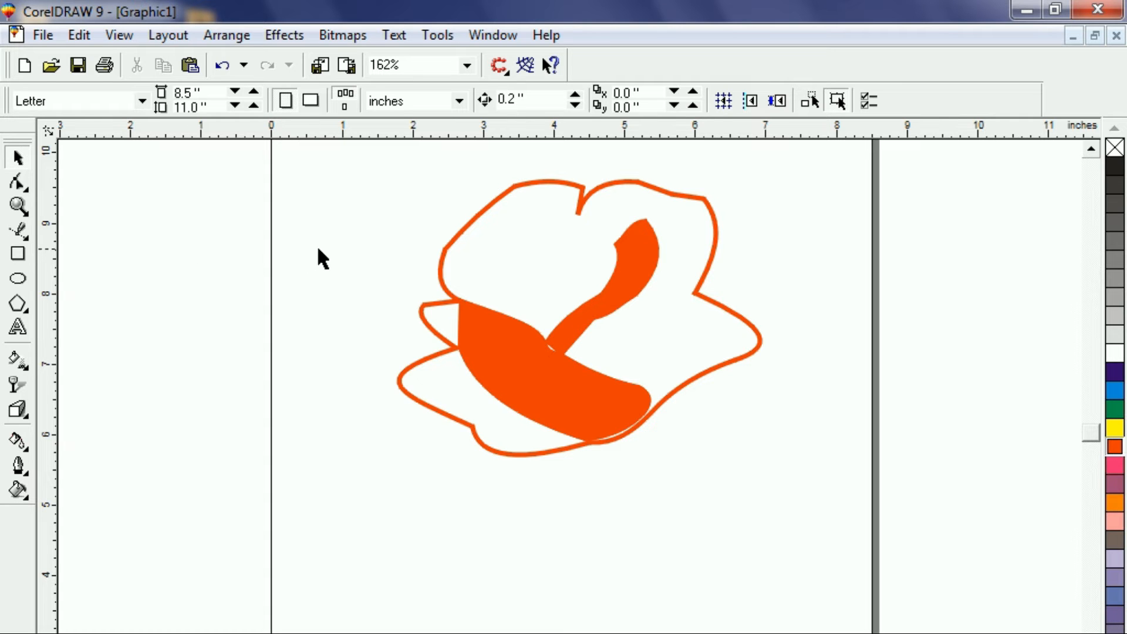
# Draw a rectangle about 1.82 by 1.92 inches, move it over the large outline's upper-left part, and give it a blue outline
pyautogui.click(18, 253)
pyautogui.moveTo(322, 236)
pyautogui.mouseDown()
pyautogui.moveTo(357, 302)
pyautogui.moveTo(451, 371)
pyautogui.mouseUp()
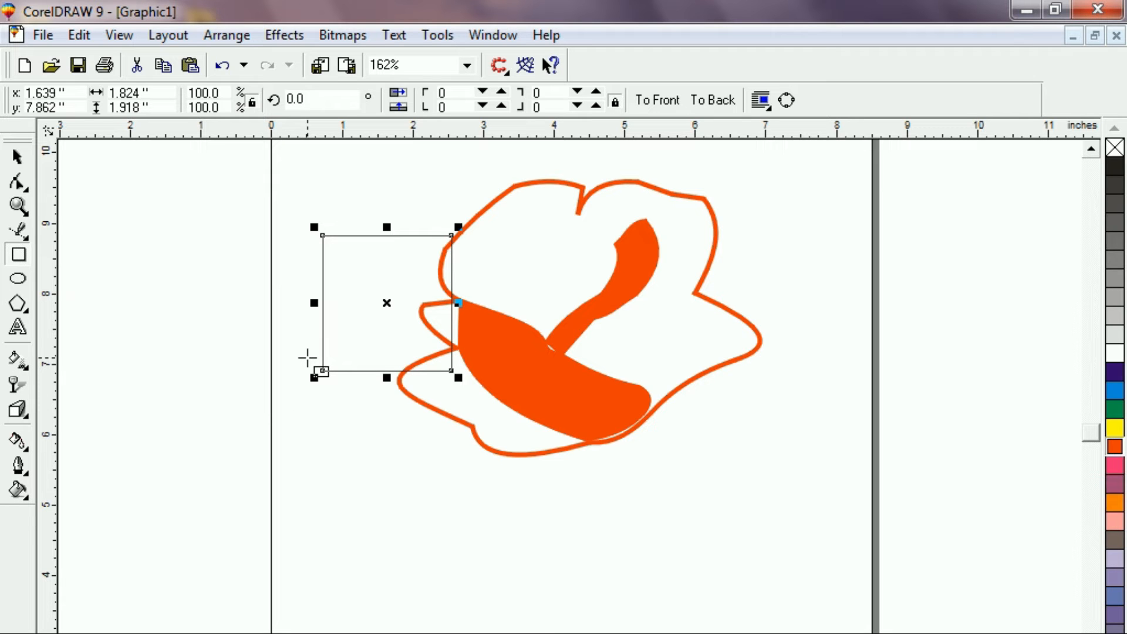
pyautogui.moveTo(390, 301); pyautogui.dragTo(512, 283)
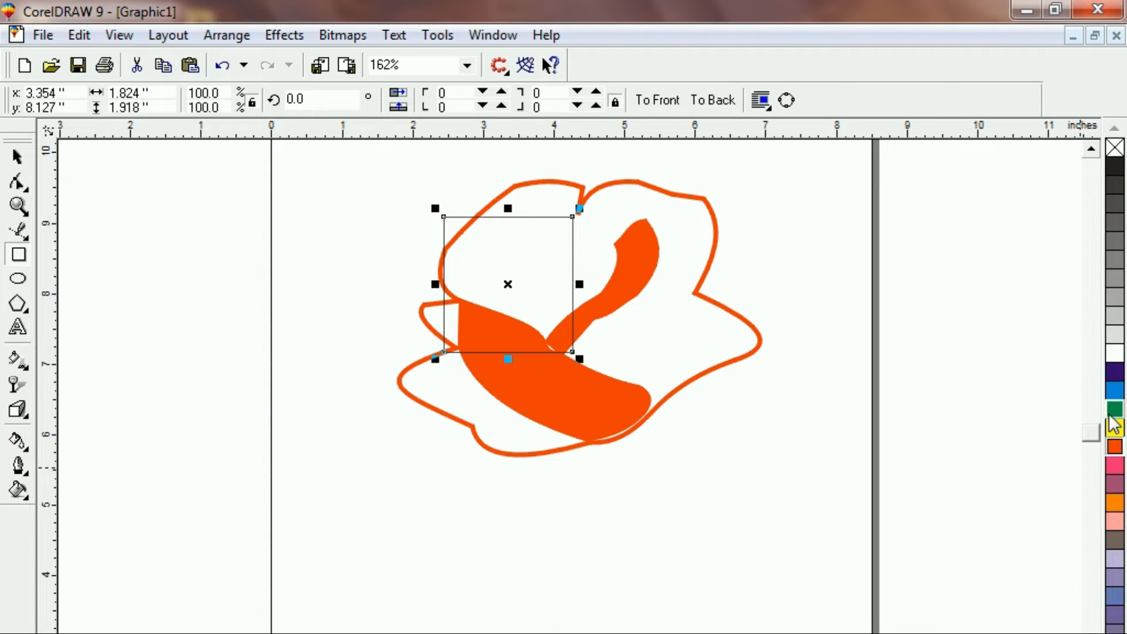
pyautogui.rightClick(1109, 392)
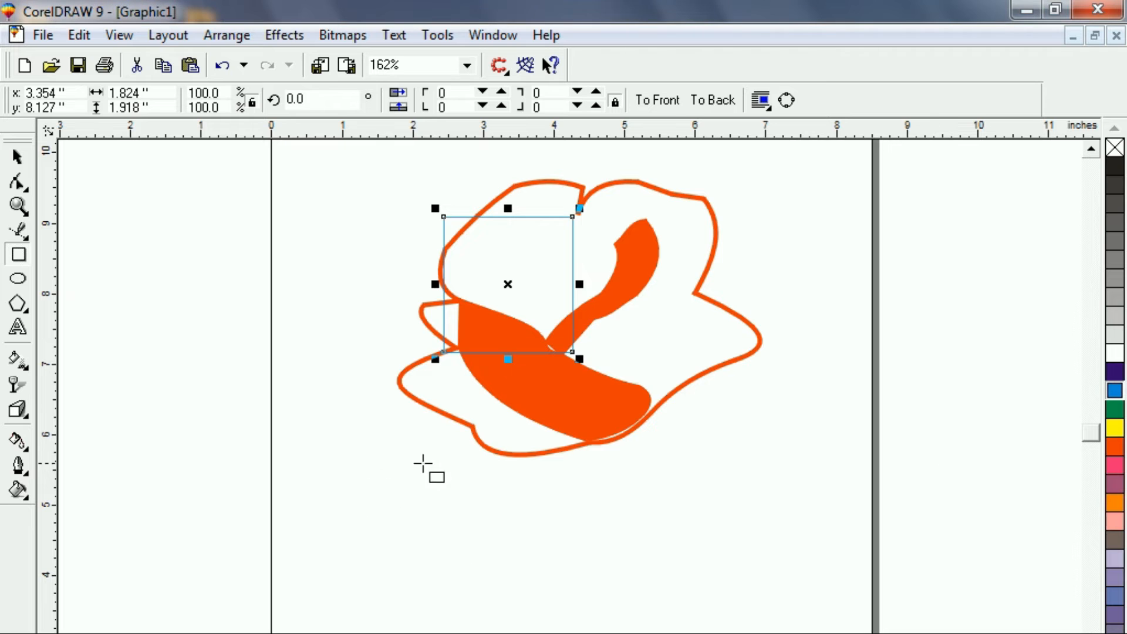
pyautogui.click(16, 157)
pyautogui.click(305, 348)
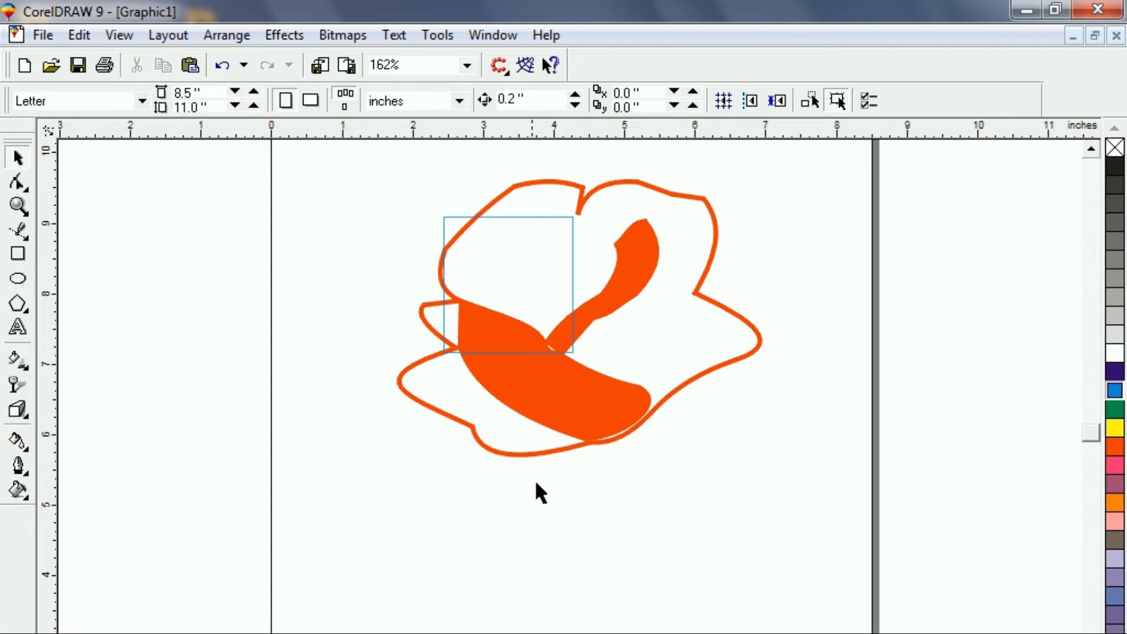
# Set the rectangle's outline to 4 points wide in orange-red, matching the large outline
pyautogui.click(526, 453)
pyautogui.press('F12')
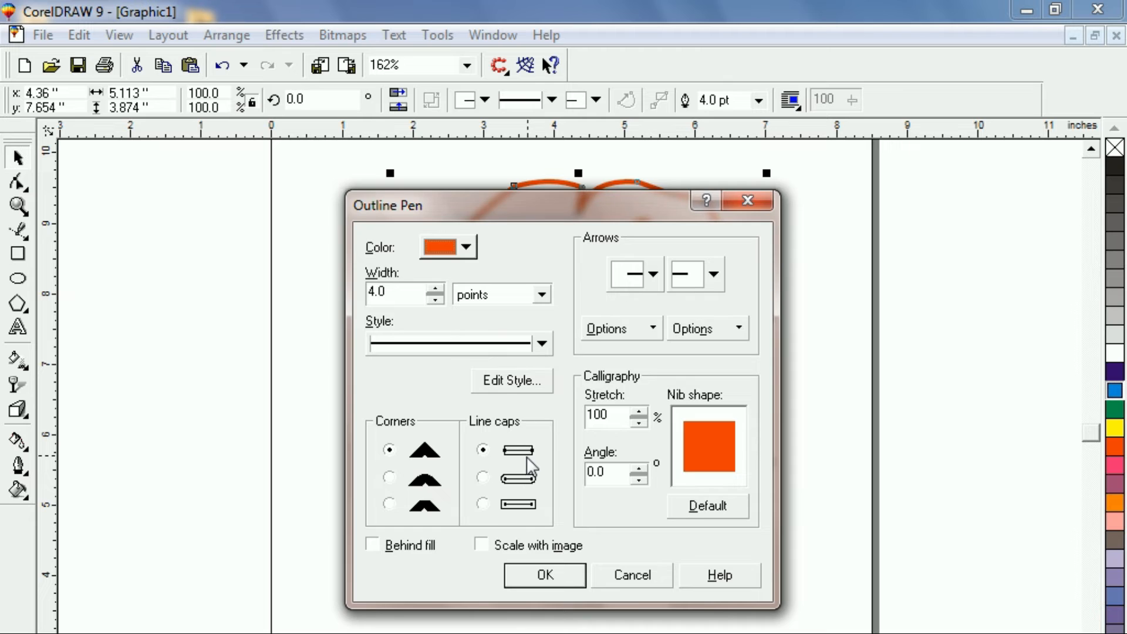
pyautogui.press('Escape')
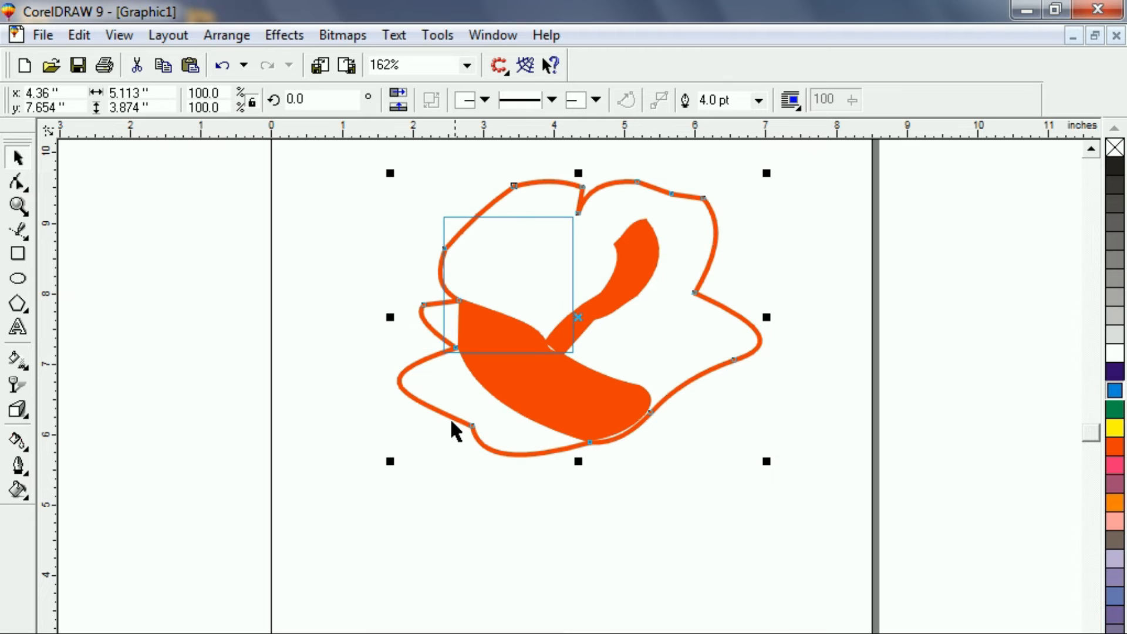
pyautogui.click(508, 218)
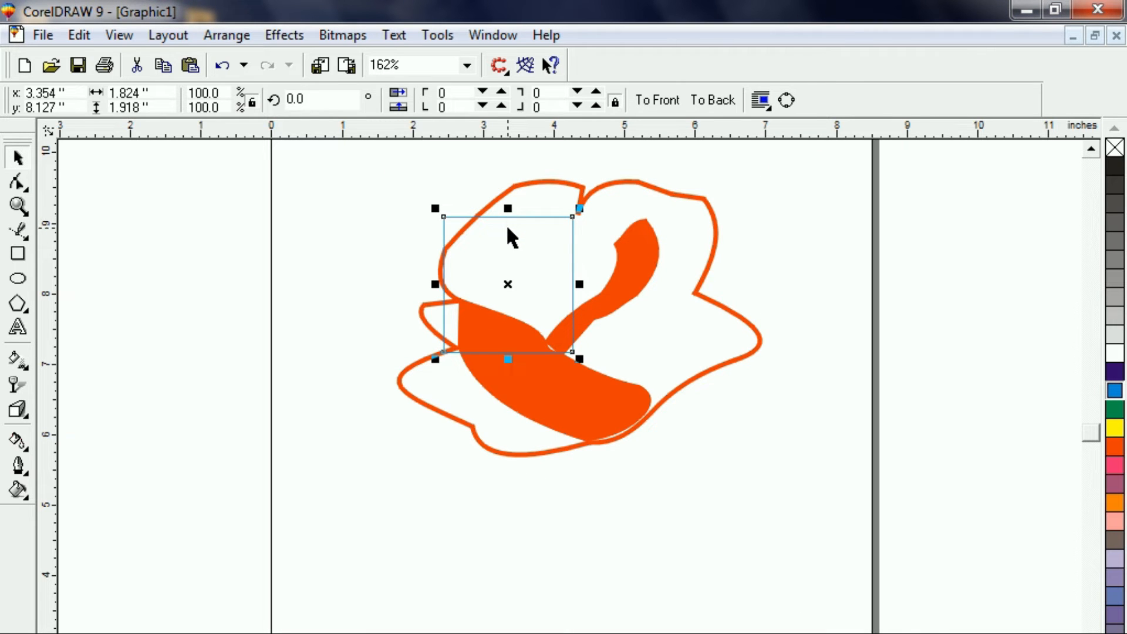
pyautogui.press('F12')
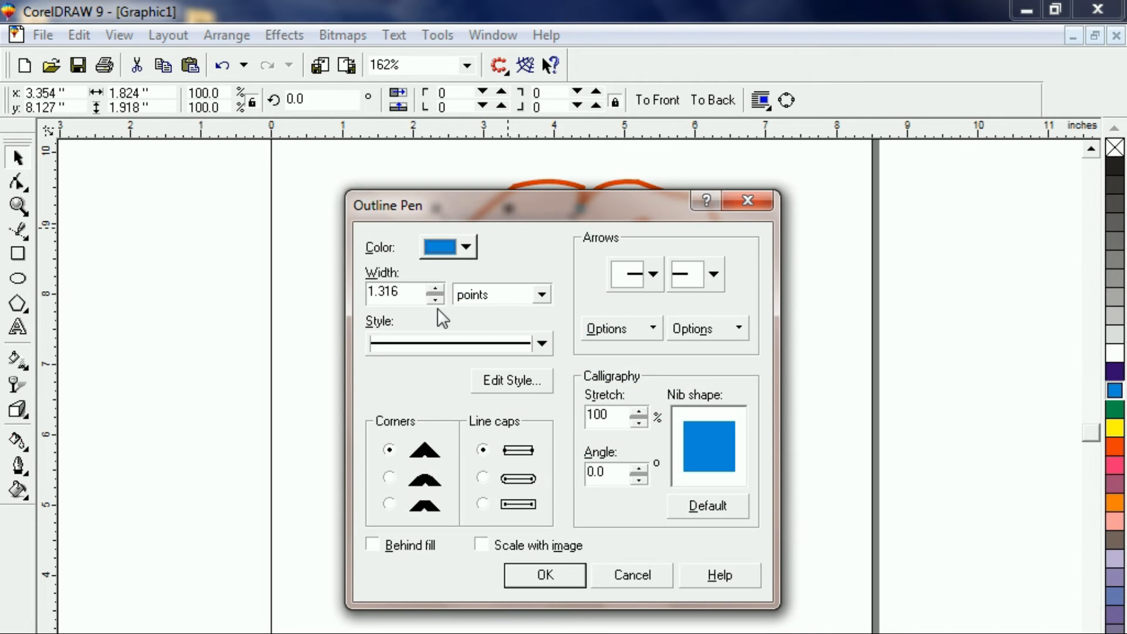
pyautogui.doubleClick(410, 292)
pyautogui.write('4')
pyautogui.press('Return')
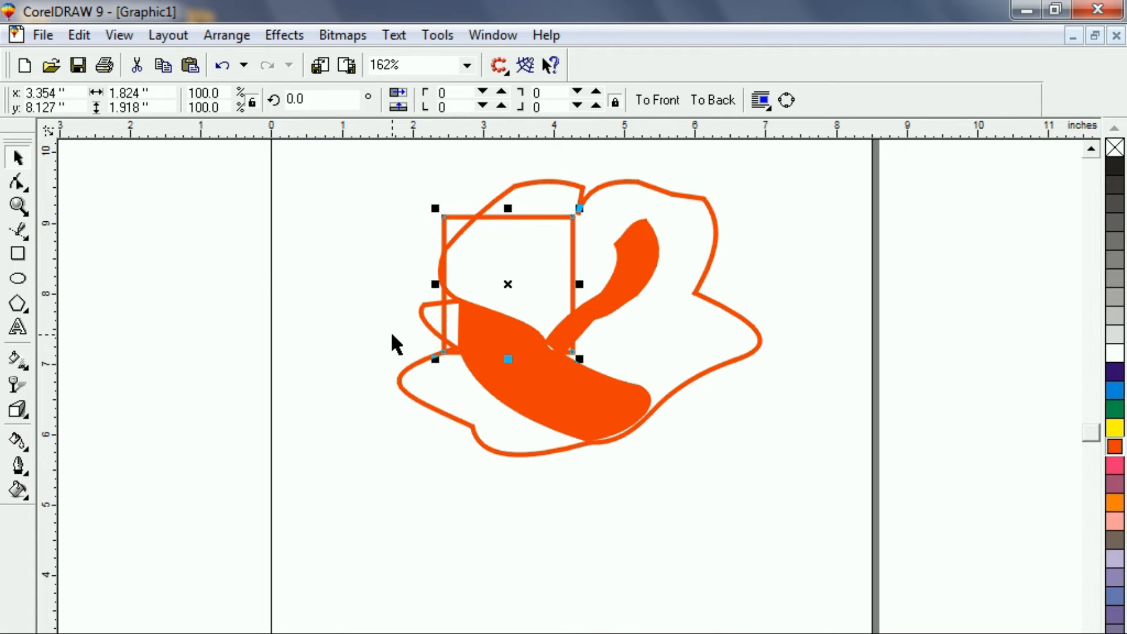
# Convert the rectangle to curves, add a node on its upper edge, and bend the segment right of it into a shallow arch
pyautogui.hotkey('ctrl', 'q')
pyautogui.click(22, 185)
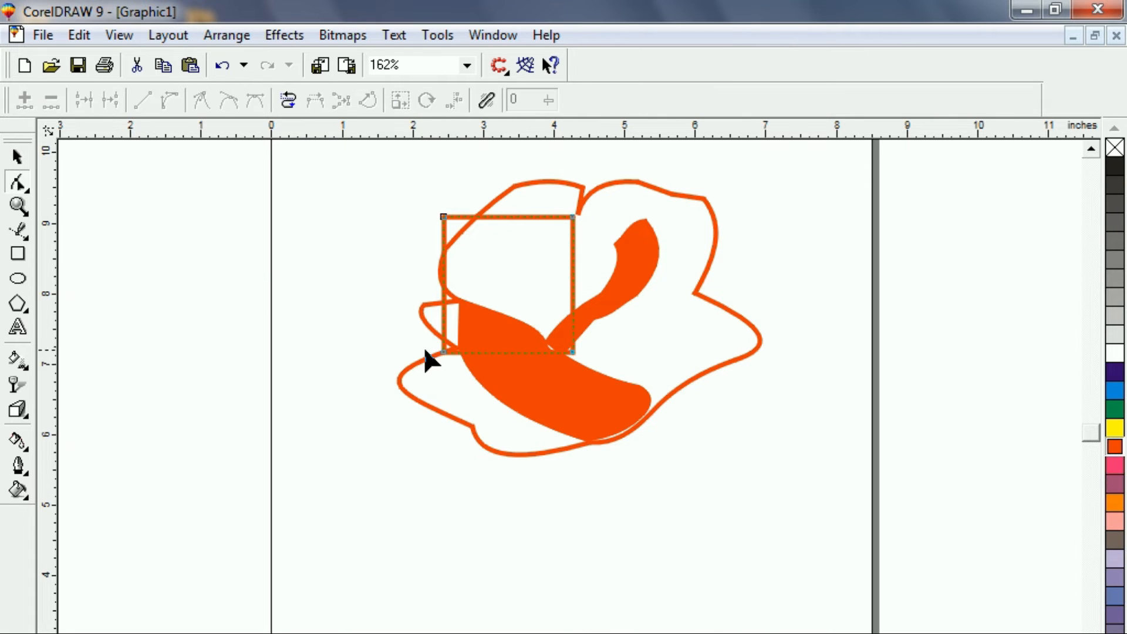
pyautogui.click(518, 217)
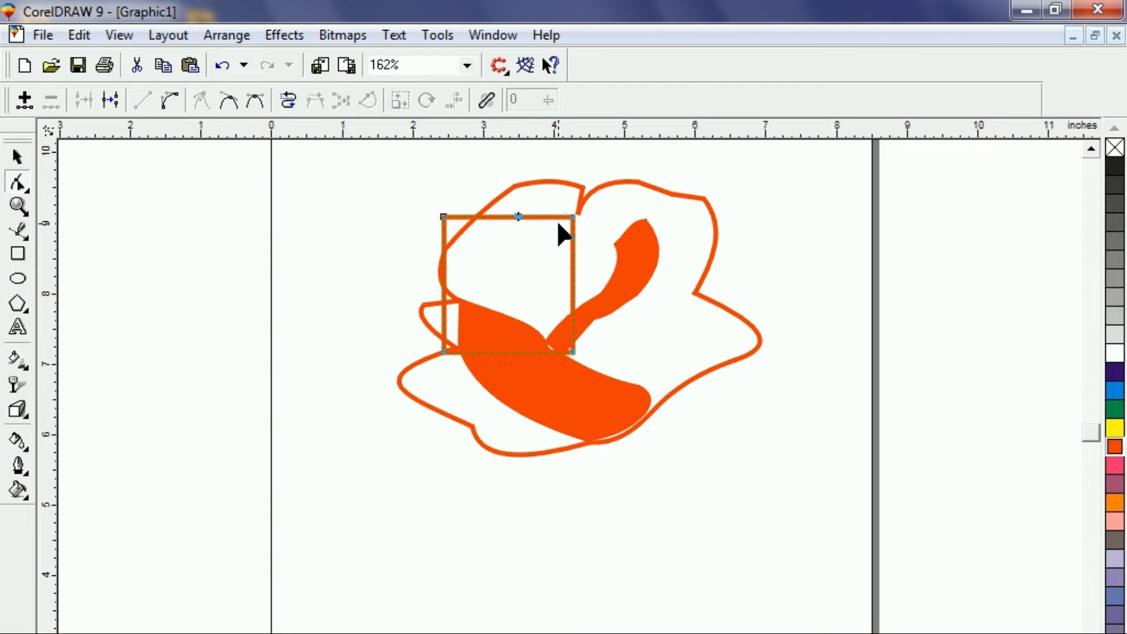
pyautogui.click(527, 216)
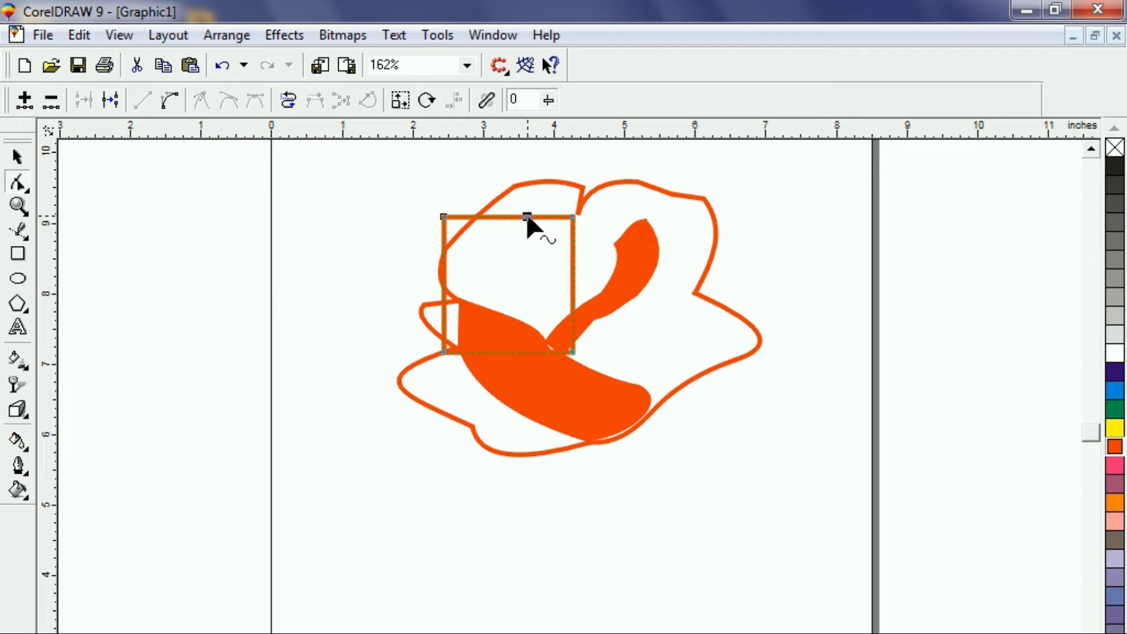
pyautogui.click(554, 217)
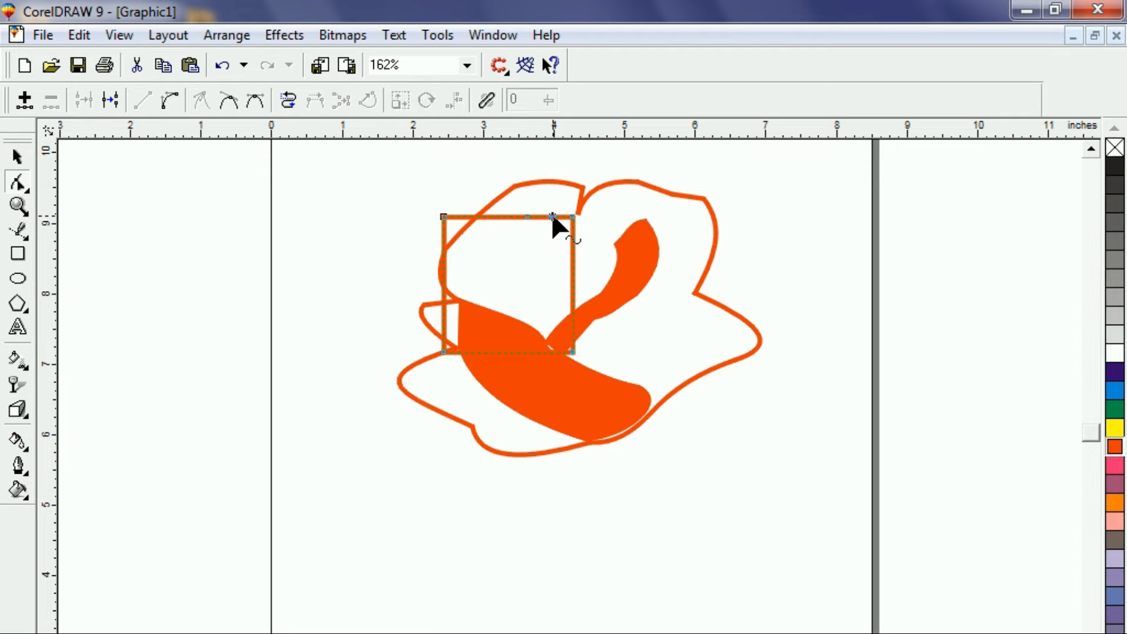
pyautogui.click(170, 100)
pyautogui.click(546, 216)
pyautogui.moveTo(548, 211); pyautogui.dragTo(547, 211)
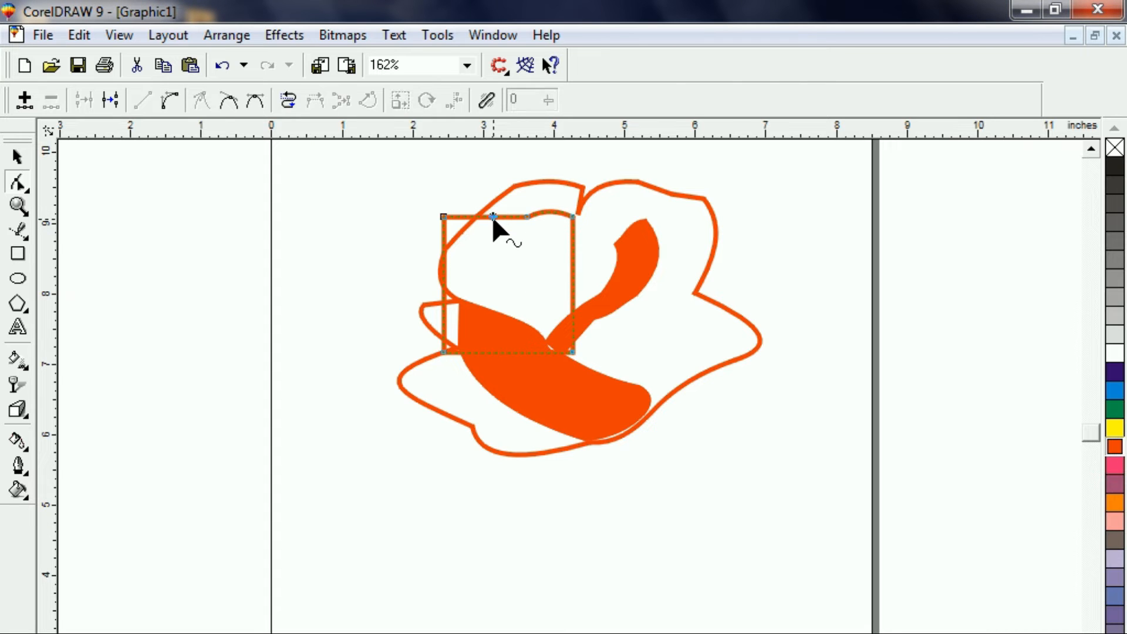
# Add a node left of the arch, pull it down into a notch, and curve the short segment joining it to the arch
pyautogui.moveTo(492, 216); pyautogui.dragTo(521, 247)
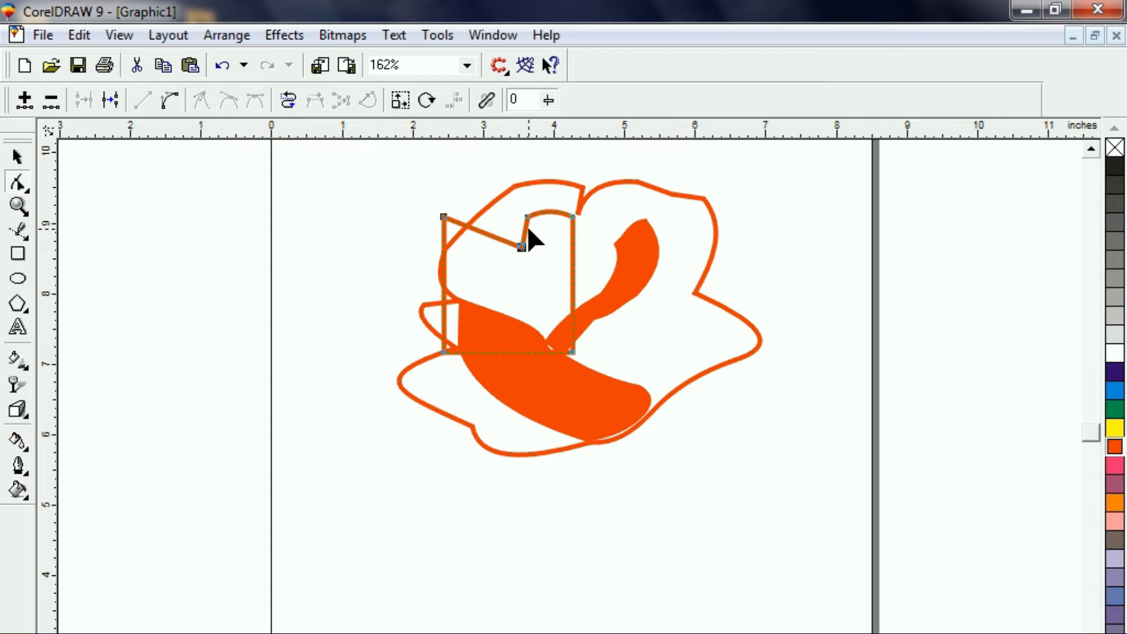
pyautogui.click(170, 100)
pyautogui.moveTo(525, 227); pyautogui.dragTo(520, 227)
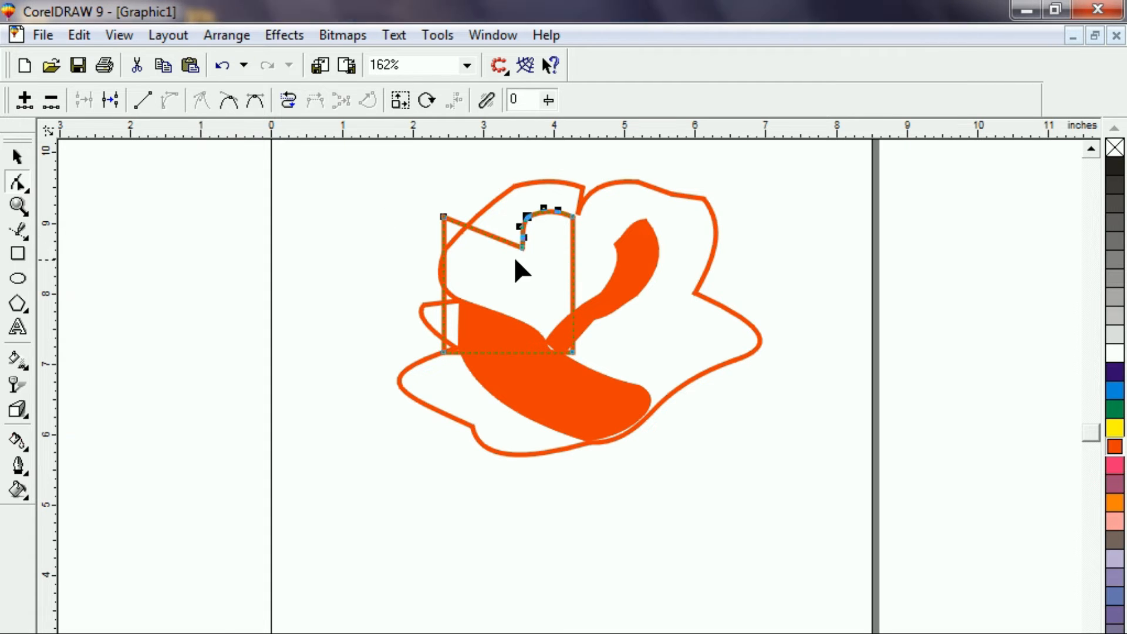
# Move the shape's upper-left corner down to the filled band's upper edge and bulge the segment above it outward into a rounded left lobe
pyautogui.moveTo(444, 217); pyautogui.dragTo(508, 314)
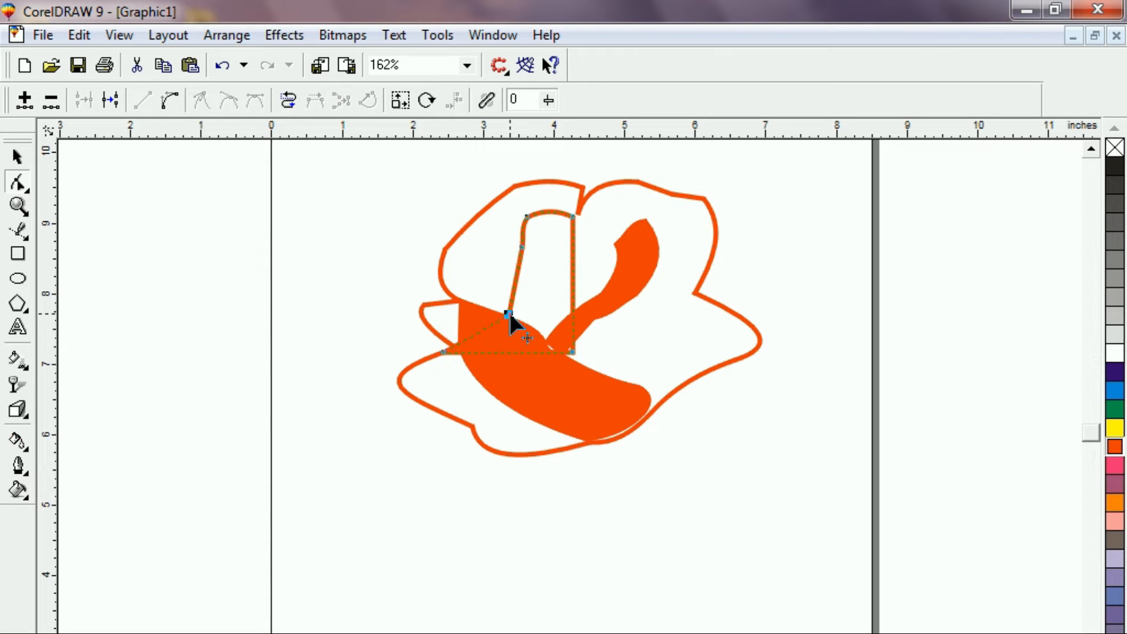
pyautogui.click(516, 271)
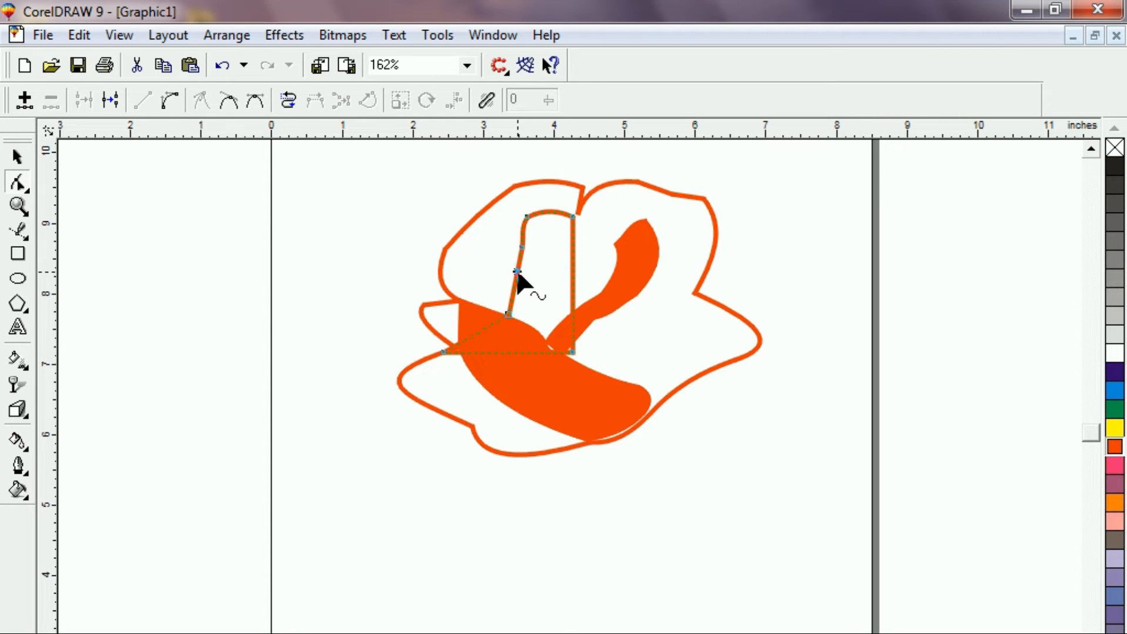
pyautogui.click(166, 100)
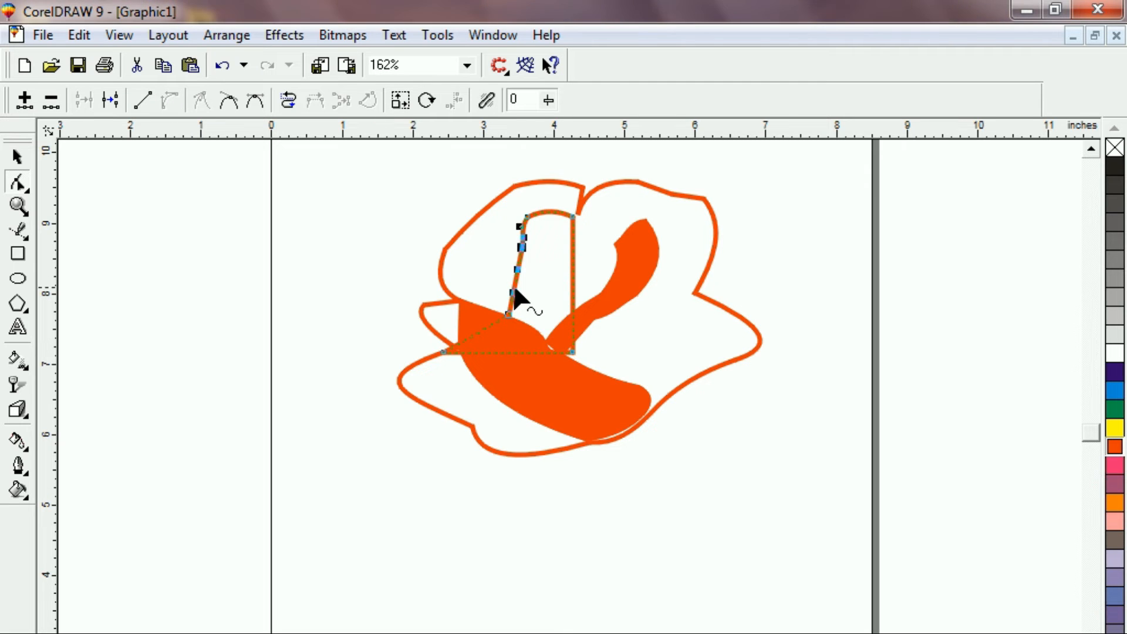
pyautogui.moveTo(516, 286); pyautogui.dragTo(484, 252)
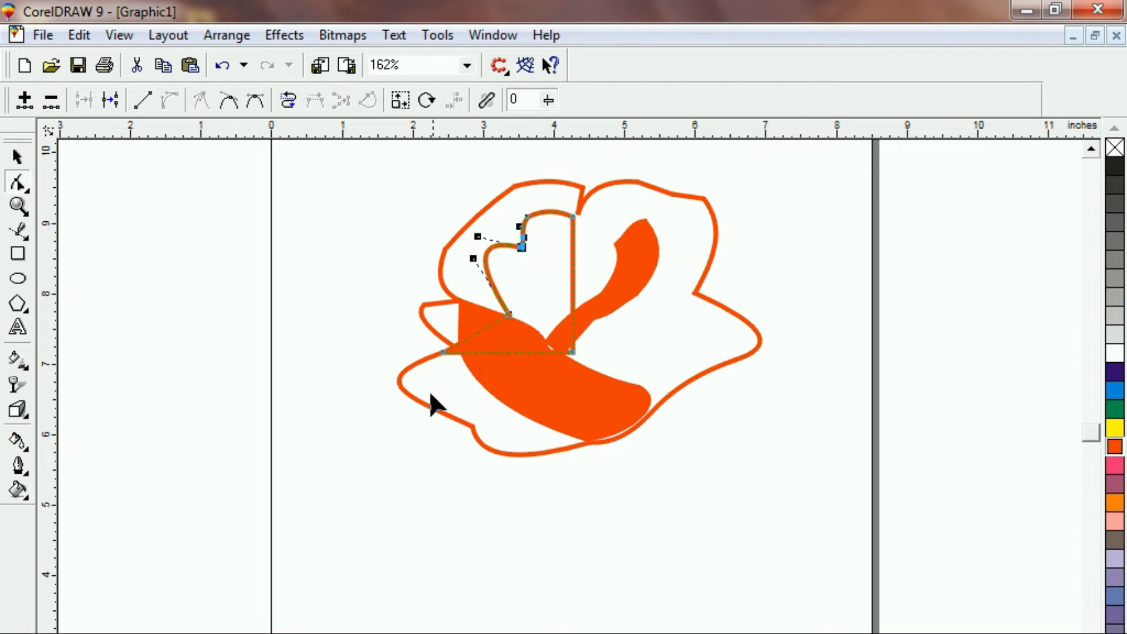
# Delete the shape's lower-left node and move its lower-right corner up to the narrow filled shape's lower part
pyautogui.doubleClick(443, 352)
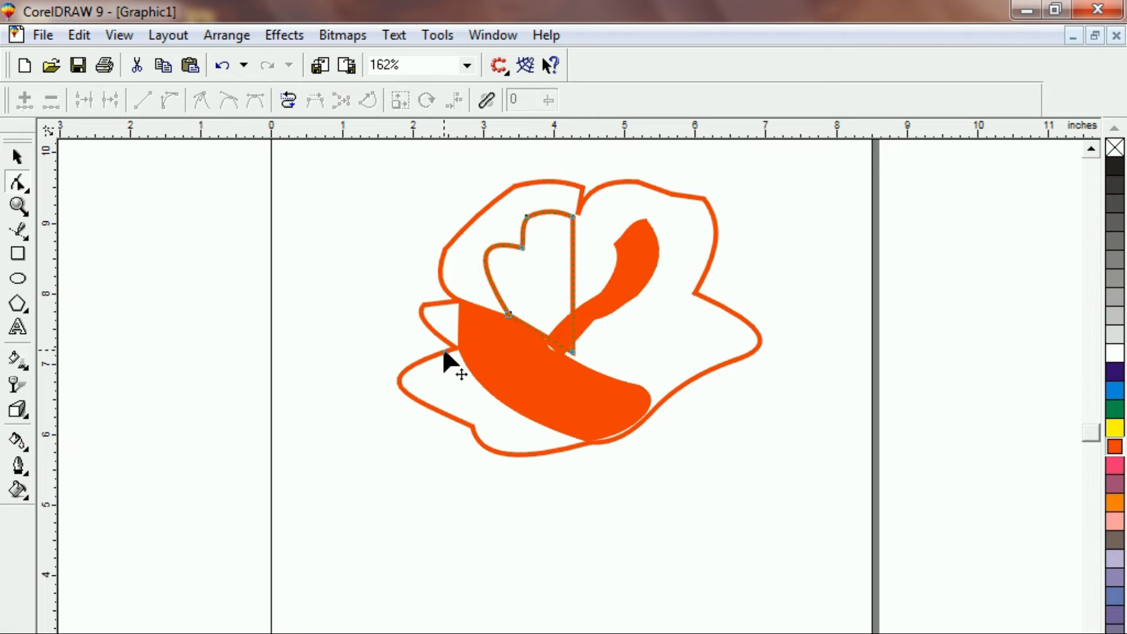
pyautogui.click(558, 350)
pyautogui.moveTo(558, 351); pyautogui.dragTo(555, 352)
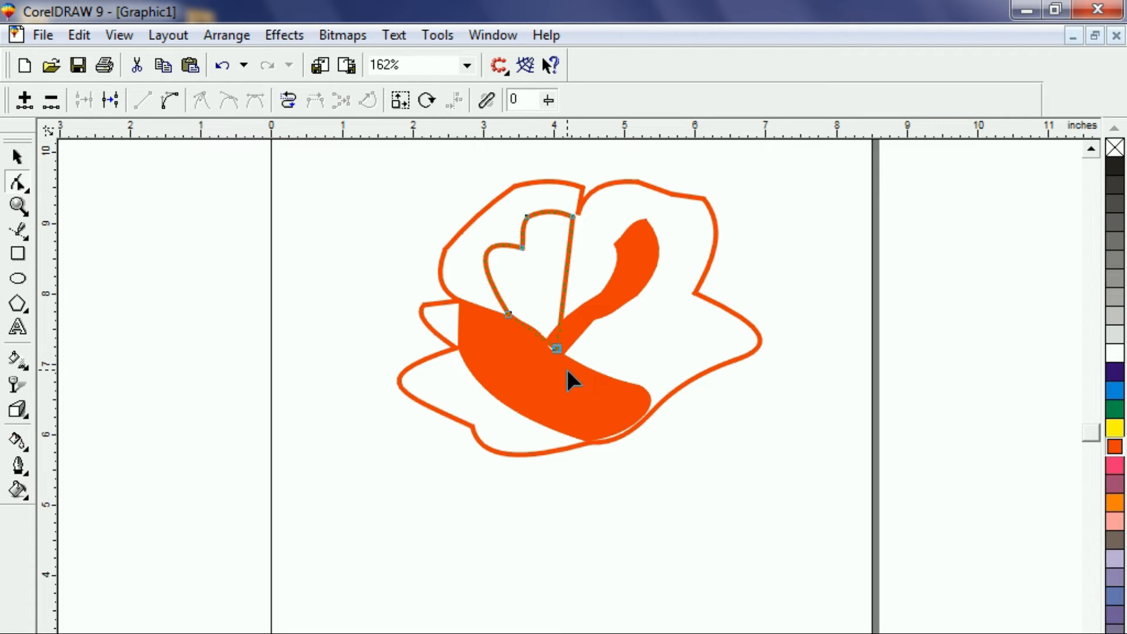
pyautogui.moveTo(556, 349); pyautogui.dragTo(561, 320)
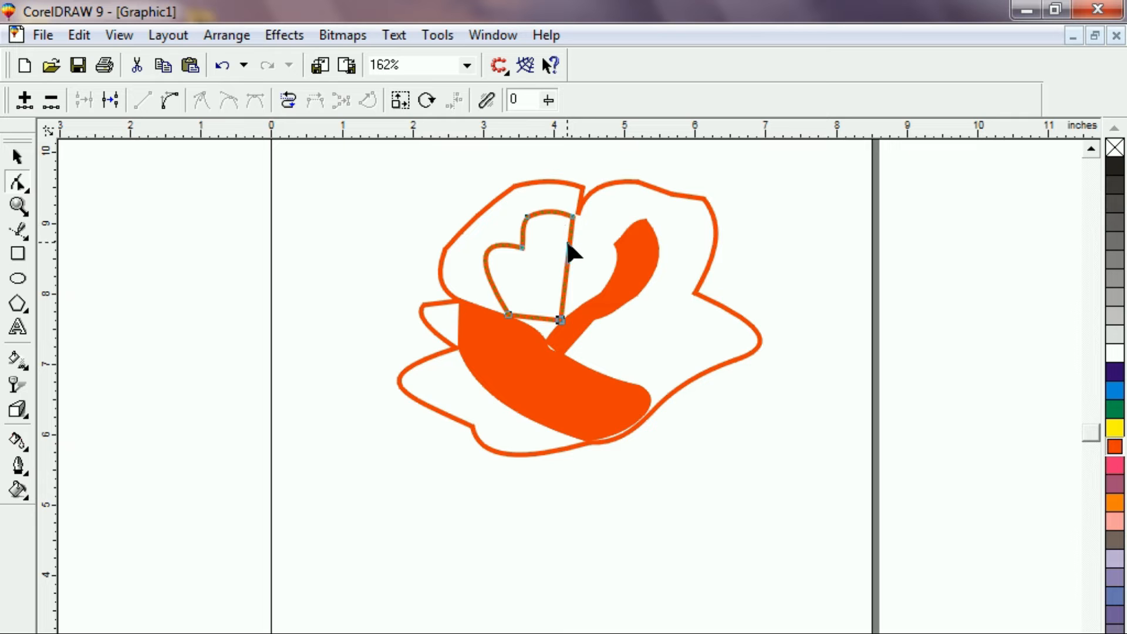
# Extend the shape's top edge to the right with an added node and the lower-right corner, then arch the segment between them
pyautogui.moveTo(567, 244); pyautogui.dragTo(605, 217)
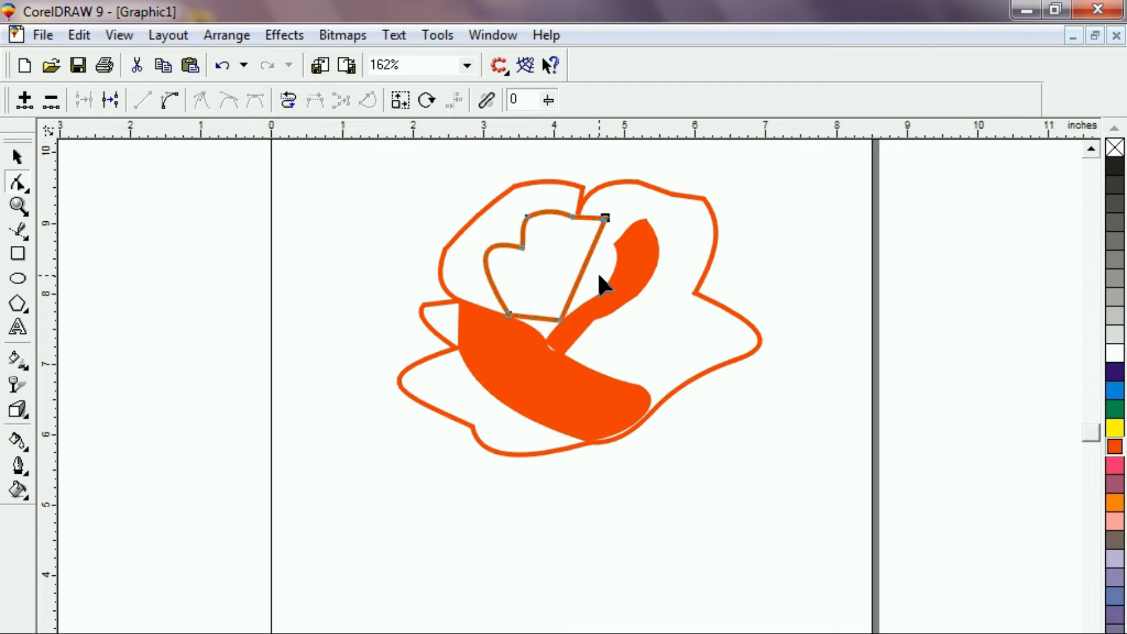
pyautogui.moveTo(565, 320); pyautogui.dragTo(672, 221)
pyautogui.click(631, 218)
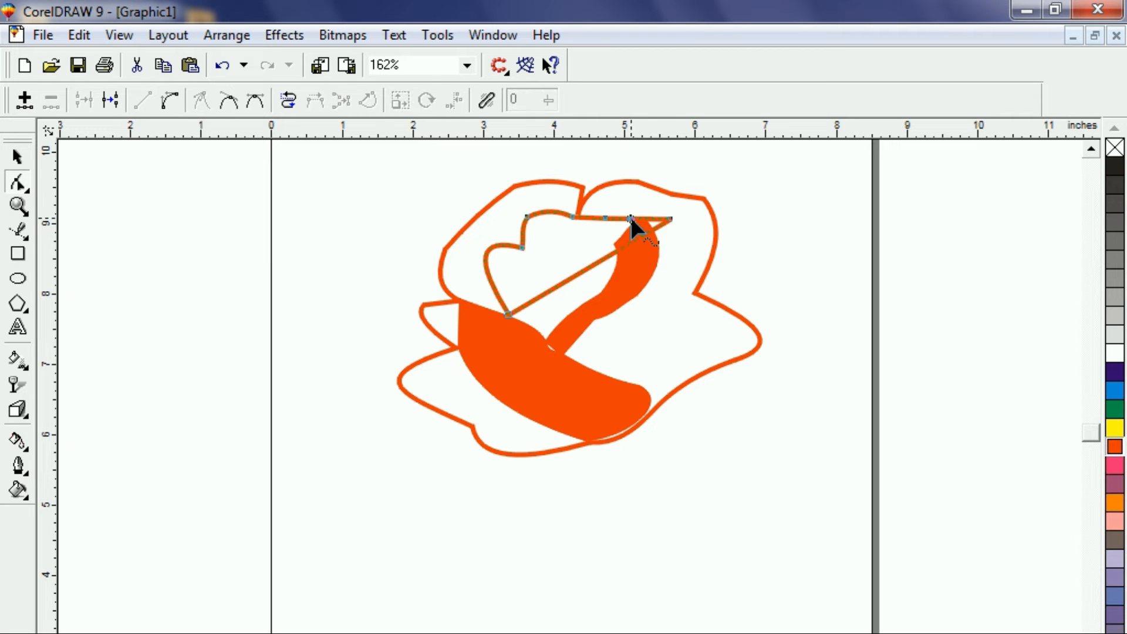
pyautogui.click(169, 101)
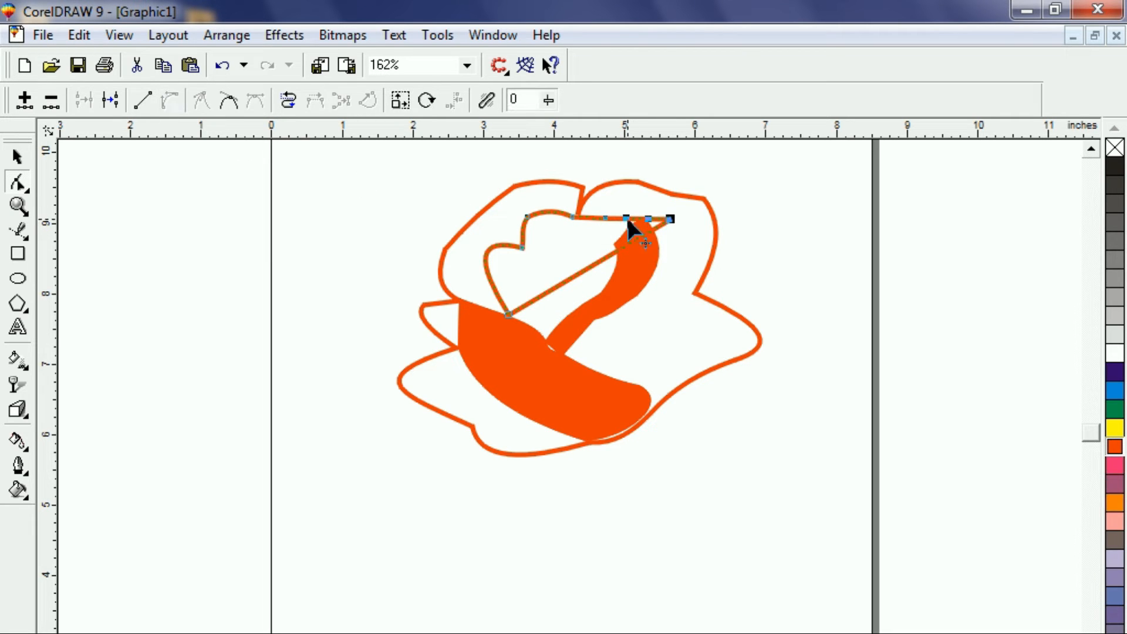
pyautogui.moveTo(627, 221); pyautogui.dragTo(627, 212)
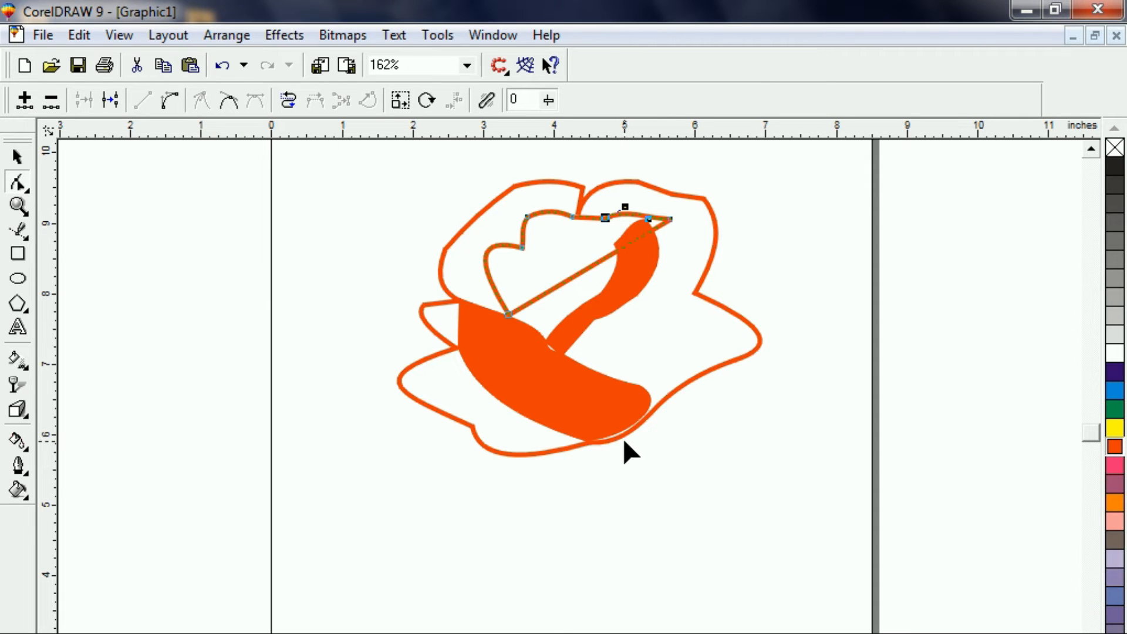
# Add two nodes on the shape's lower edge, placing one at the large outline's right notch and one at the filled band's right end
pyautogui.click(605, 254)
pyautogui.moveTo(605, 254); pyautogui.dragTo(691, 291)
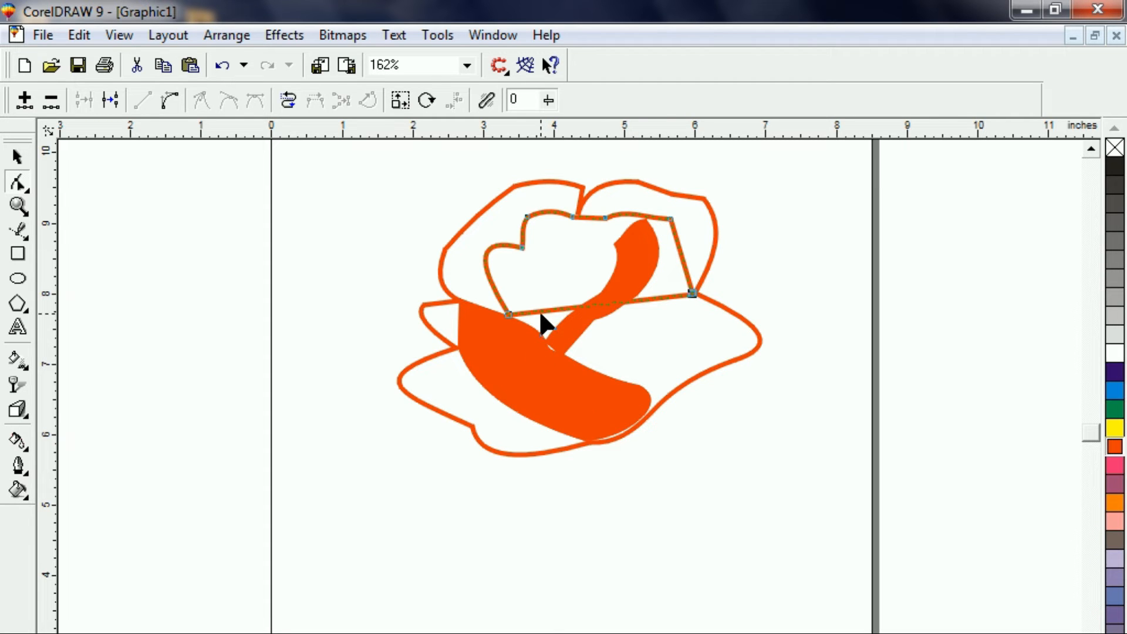
pyautogui.moveTo(551, 314); pyautogui.dragTo(638, 380)
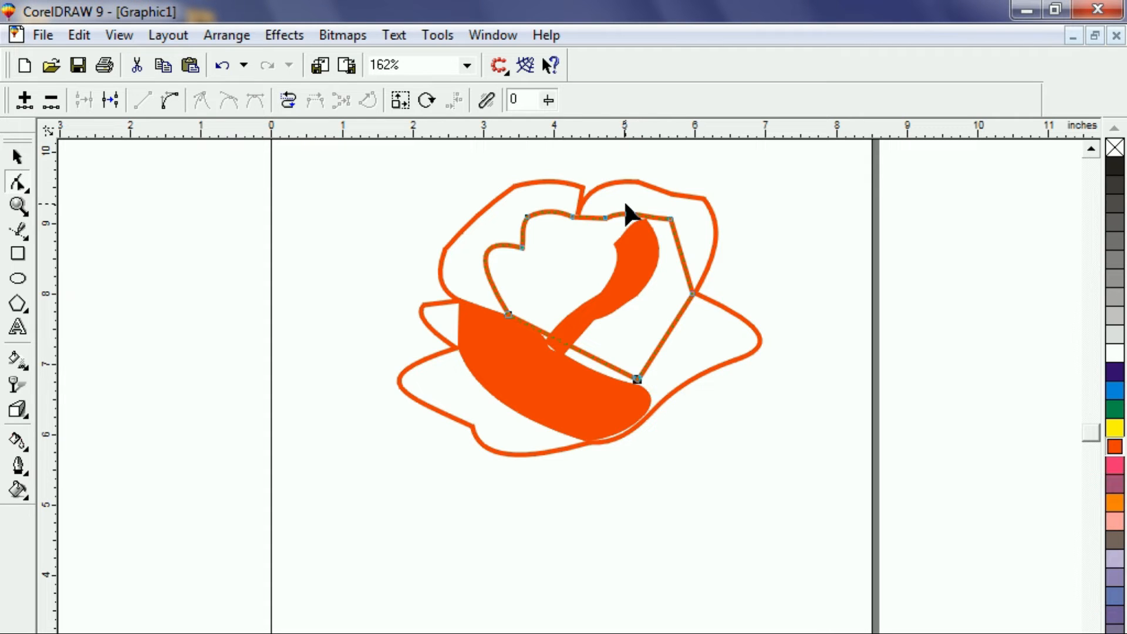
# Convert the shape's bottom segment to a curve and bend it along the filled band's upper edge
pyautogui.click(596, 358)
pyautogui.click(169, 100)
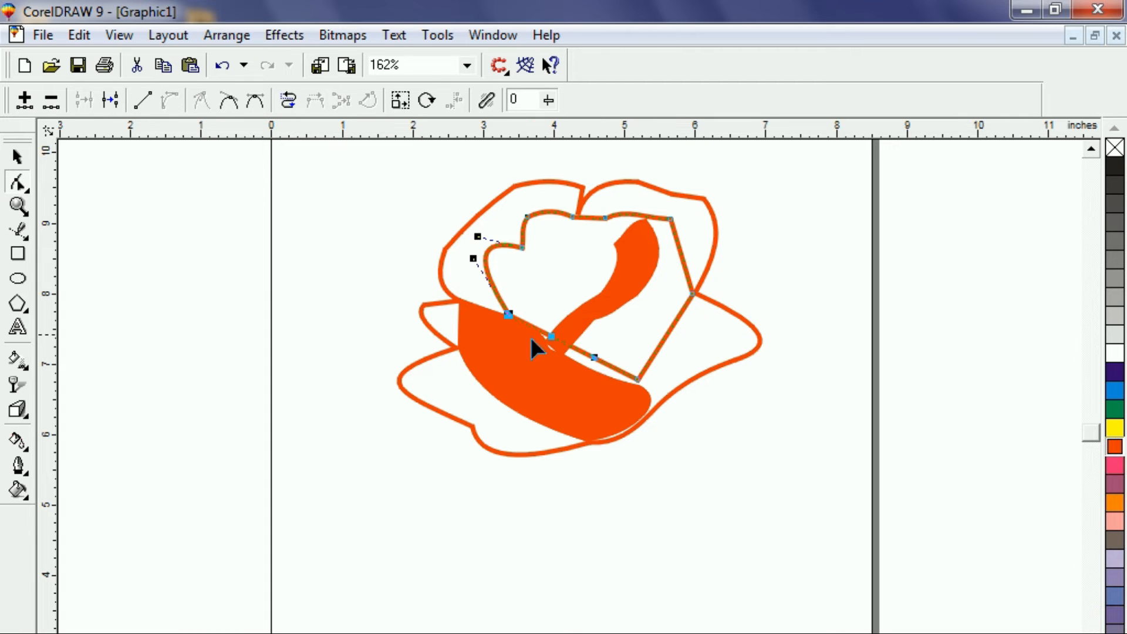
pyautogui.moveTo(596, 364); pyautogui.dragTo(588, 394)
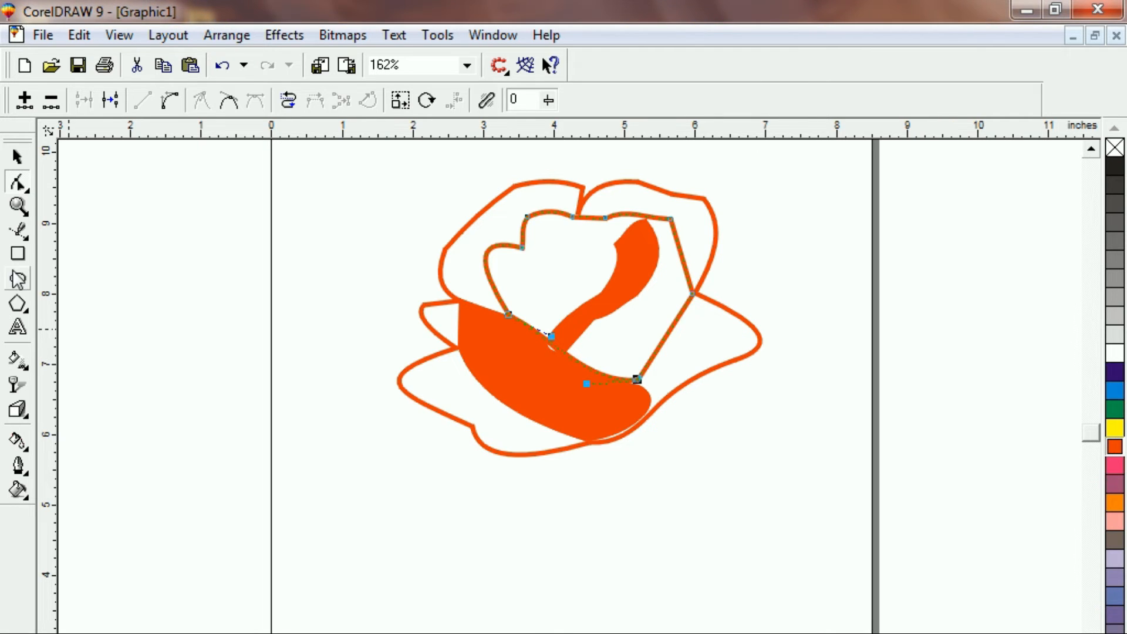
# Draw an angular spiral line about 0.73 by 0.70 inches left of the narrow filled shape's top, and deselect it
pyautogui.click(16, 233)
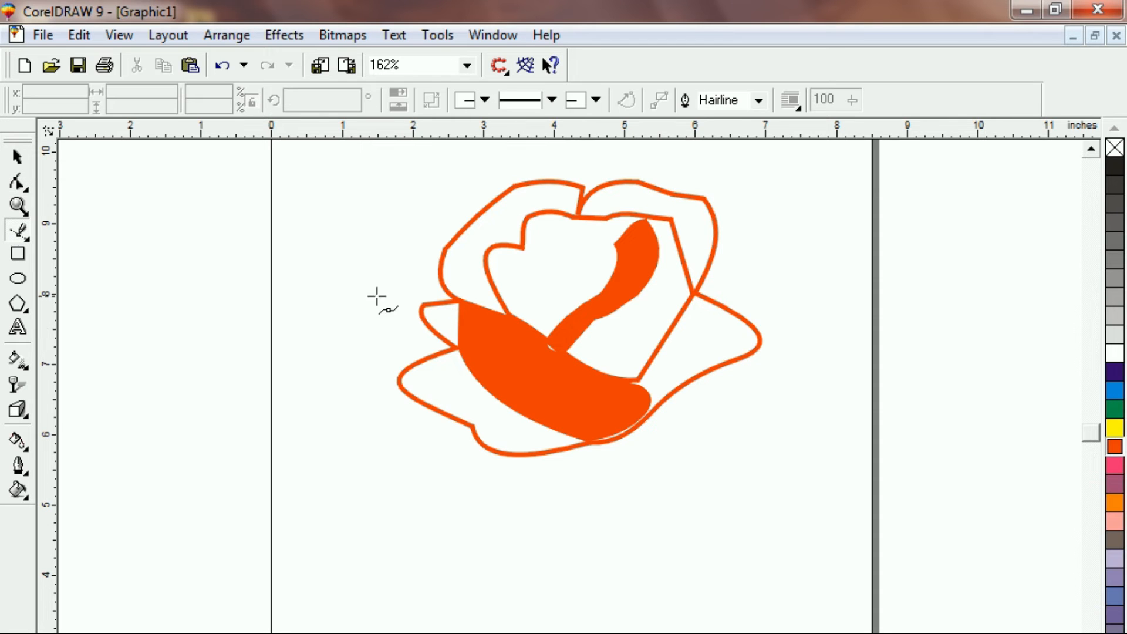
pyautogui.click(585, 222)
pyautogui.click(560, 233)
pyautogui.click(554, 256)
pyautogui.click(568, 271)
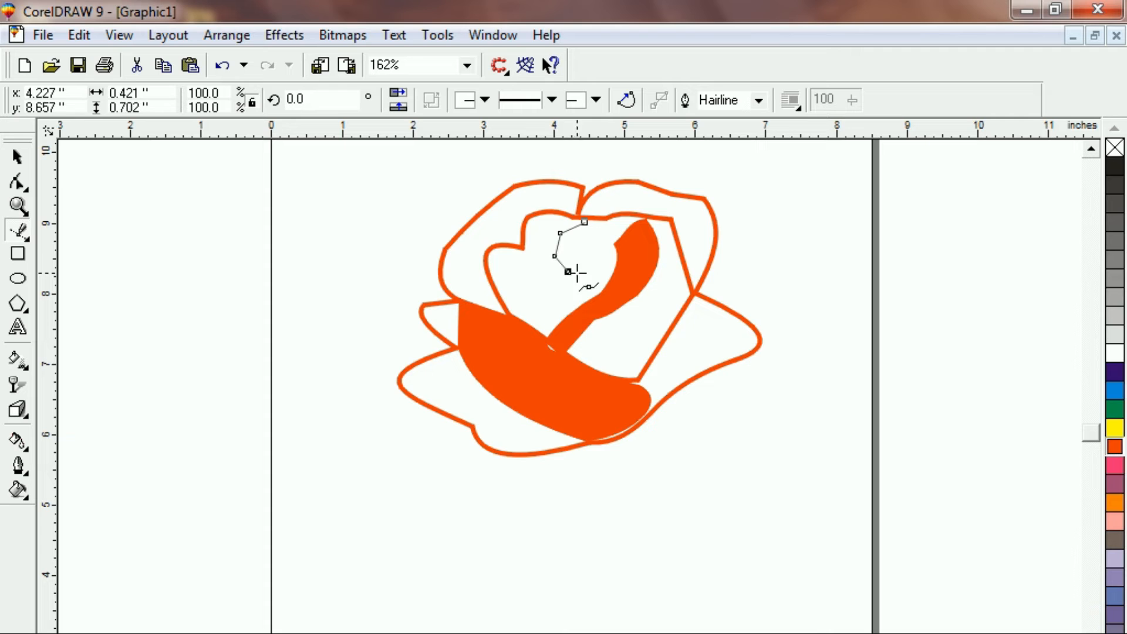
pyautogui.click(592, 271)
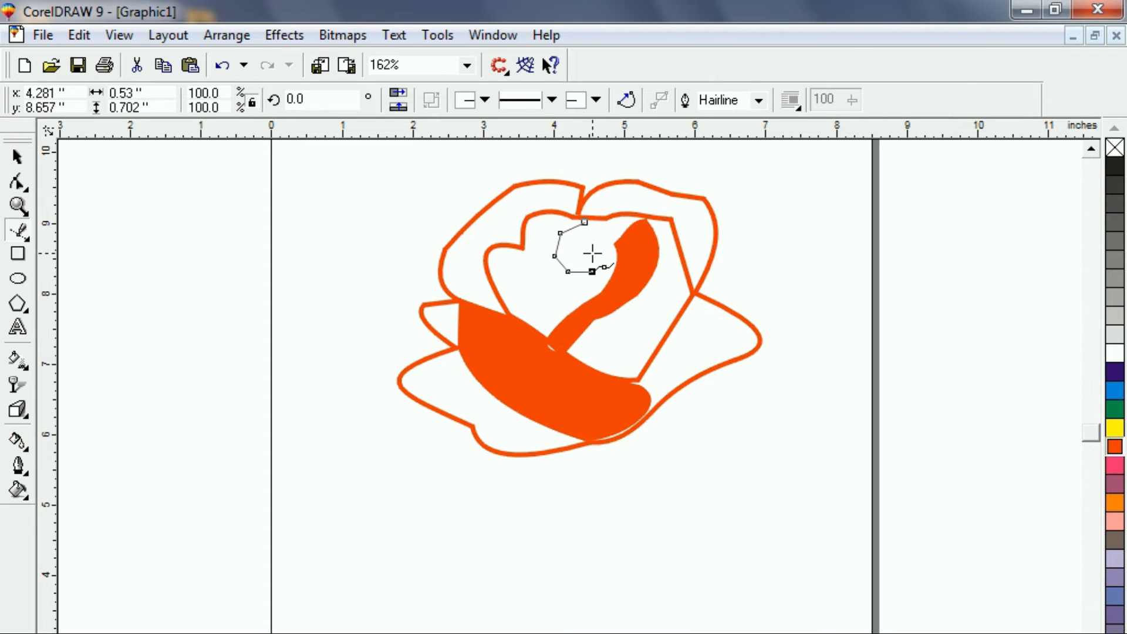
pyautogui.click(605, 247)
pyautogui.click(592, 240)
pyautogui.click(578, 244)
pyautogui.click(578, 261)
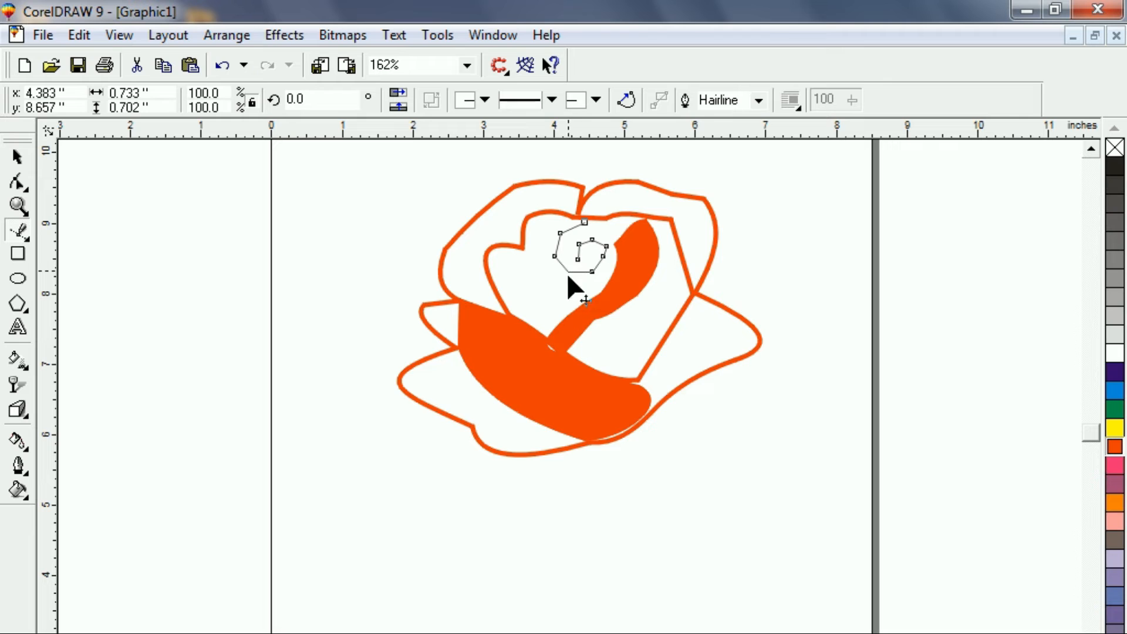
pyautogui.click(17, 157)
pyautogui.click(276, 368)
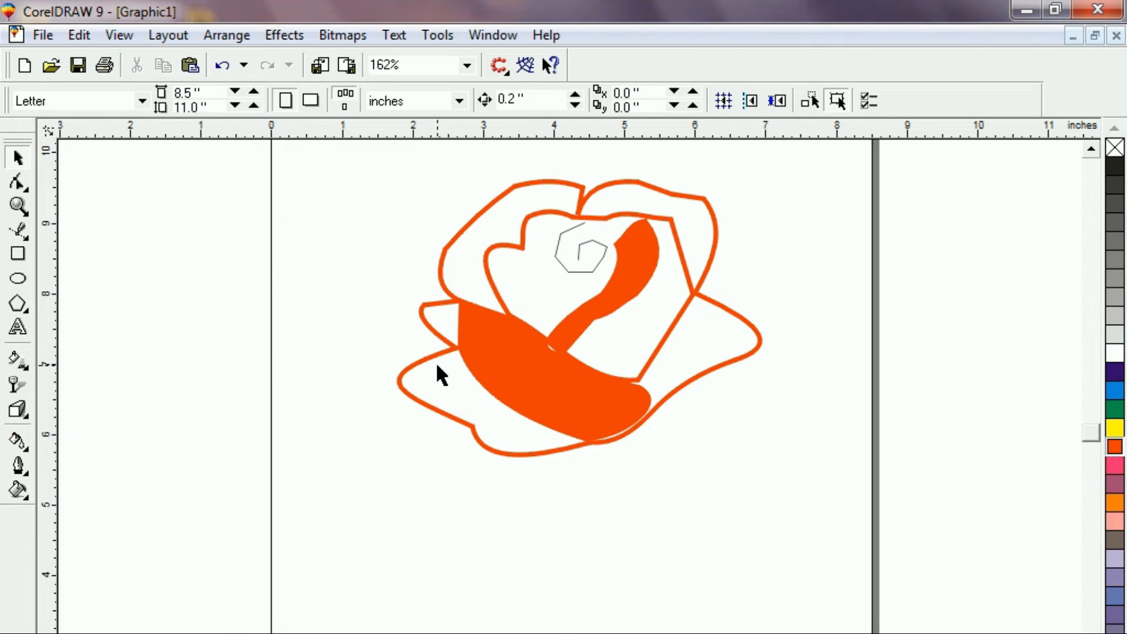
# Draw a segmented line about 0.31 by 1.22 inches from the narrow filled shape's right edge down to the filled band's right end
pyautogui.click(18, 230)
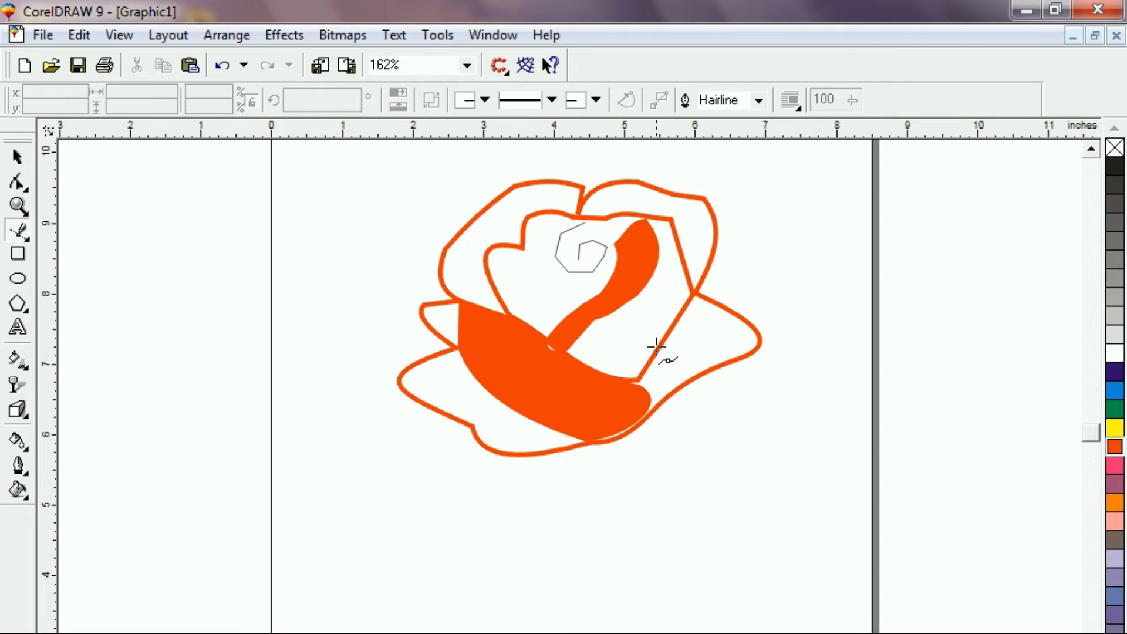
pyautogui.click(632, 295)
pyautogui.doubleClick(650, 317)
pyautogui.doubleClick(649, 345)
pyautogui.click(639, 365)
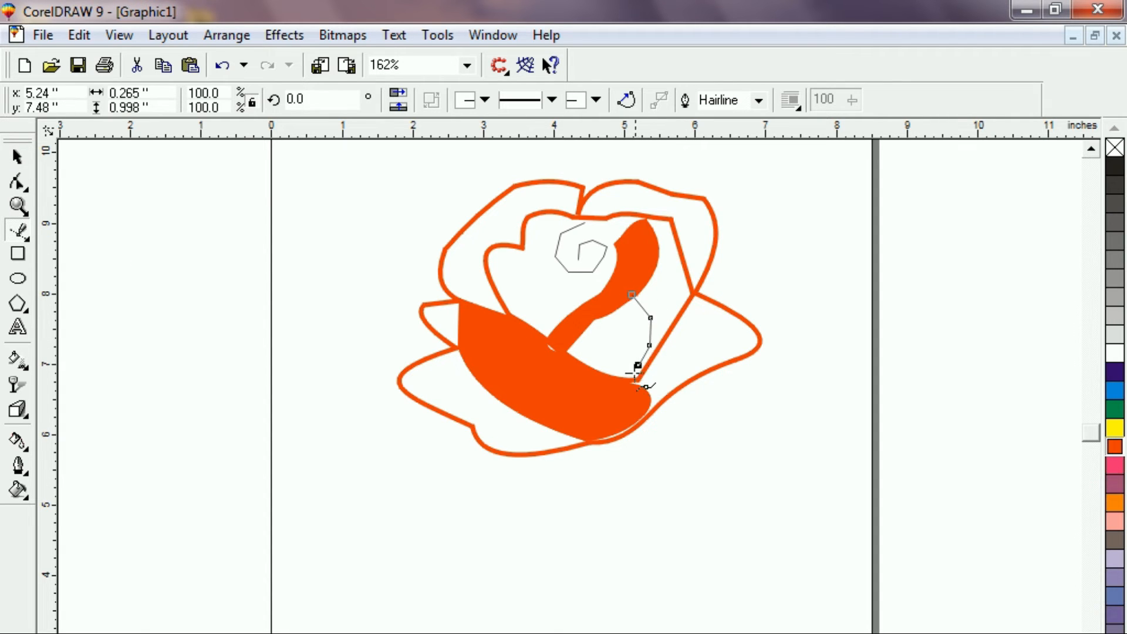
pyautogui.click(629, 381)
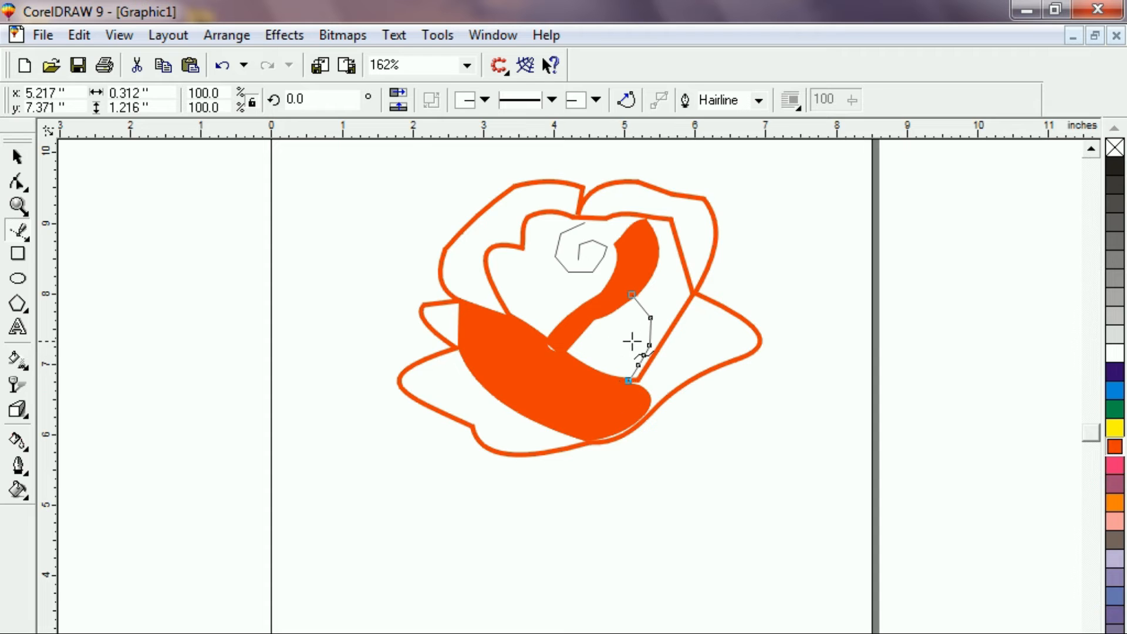
# Extend the segmented line up to the inner outline's right edge, and draw a separate line about 1.31 by 0.34 inches from the small left petal into the filled band
pyautogui.click(681, 259)
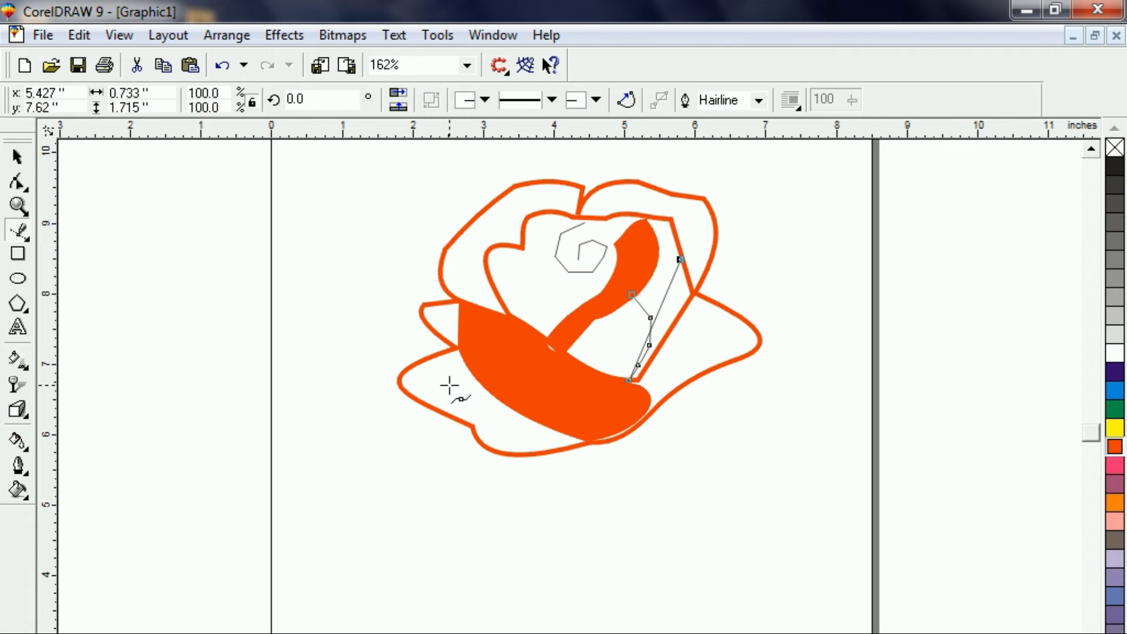
pyautogui.press('Escape')
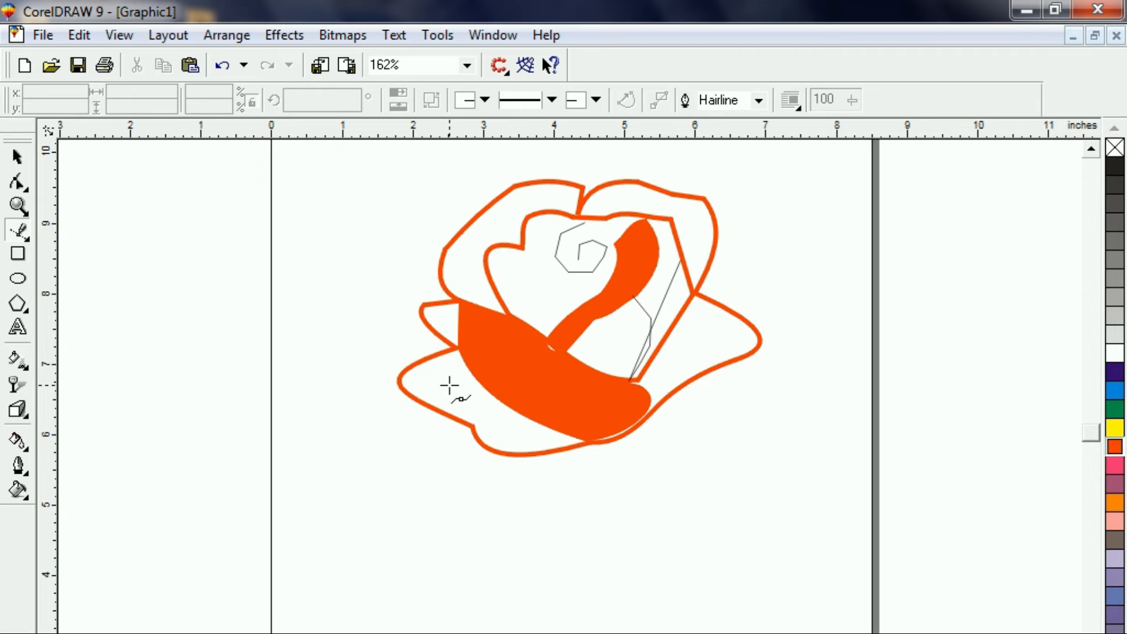
pyautogui.click(426, 325)
pyautogui.click(518, 349)
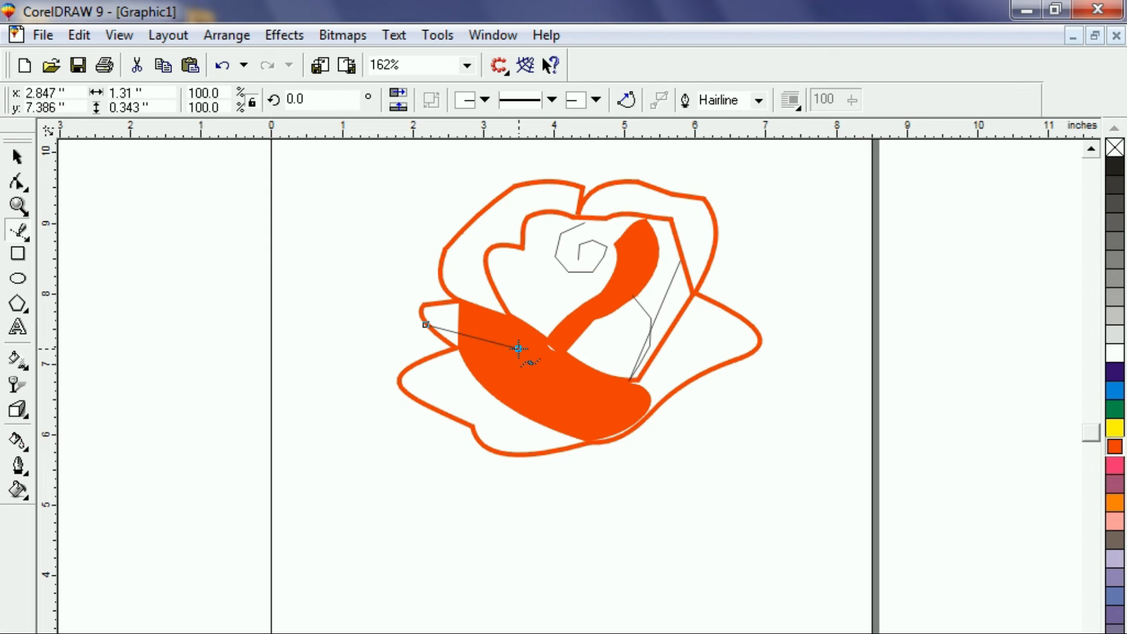
pyautogui.press('Escape')
# Add a node near the middle of the left petal's line and raise it slightly within the filled band
pyautogui.click(18, 182)
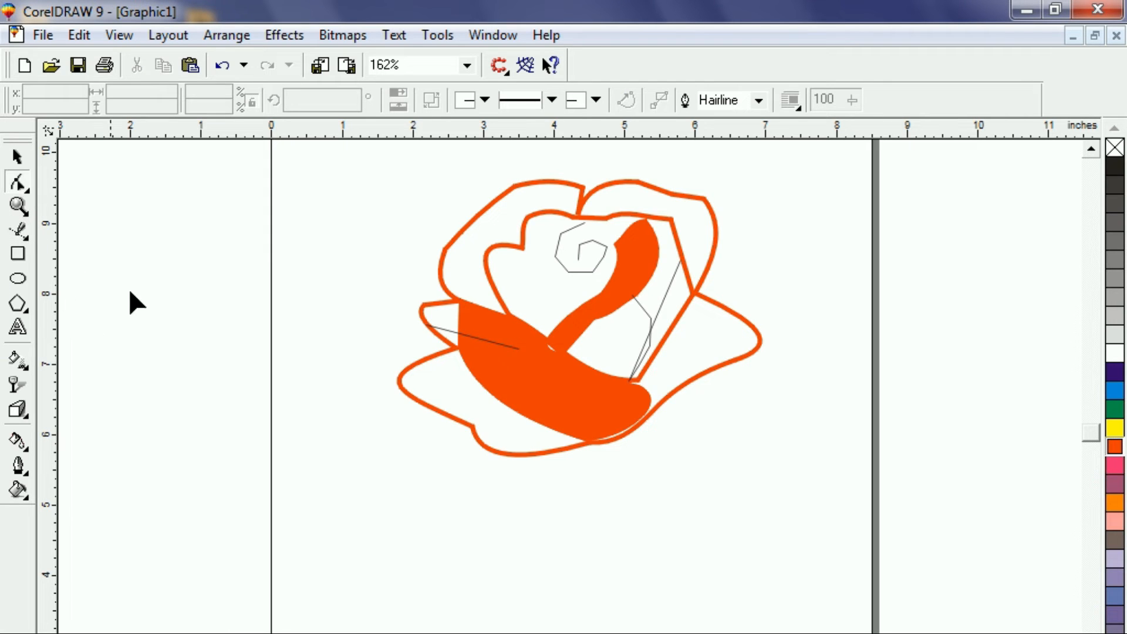
pyautogui.click(470, 337)
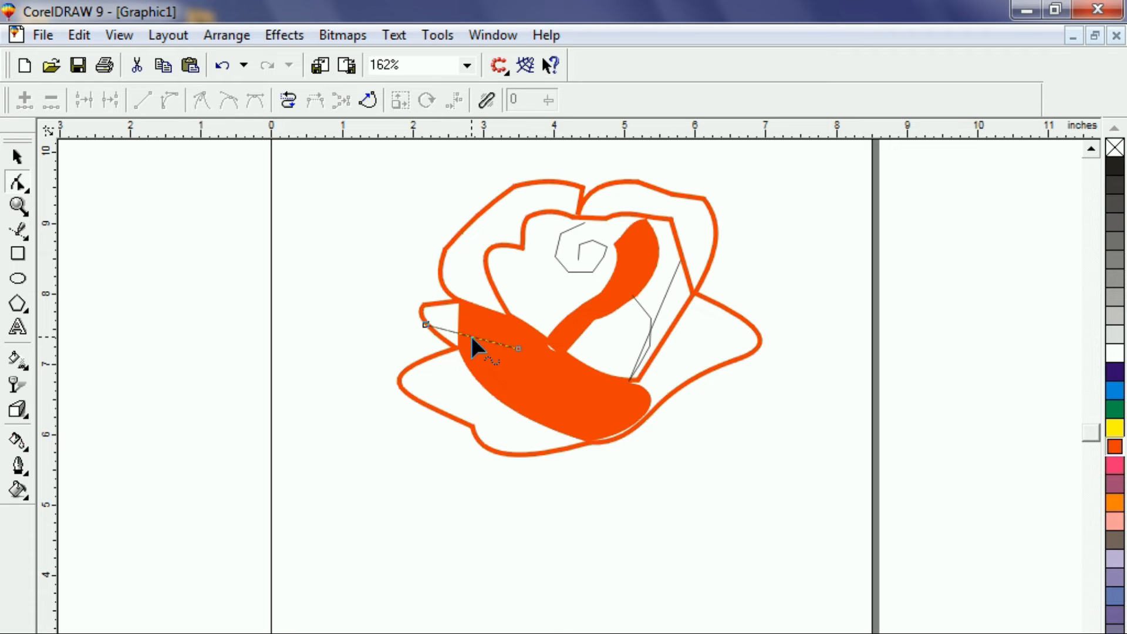
pyautogui.doubleClick(470, 337)
pyautogui.moveTo(471, 337); pyautogui.dragTo(479, 326)
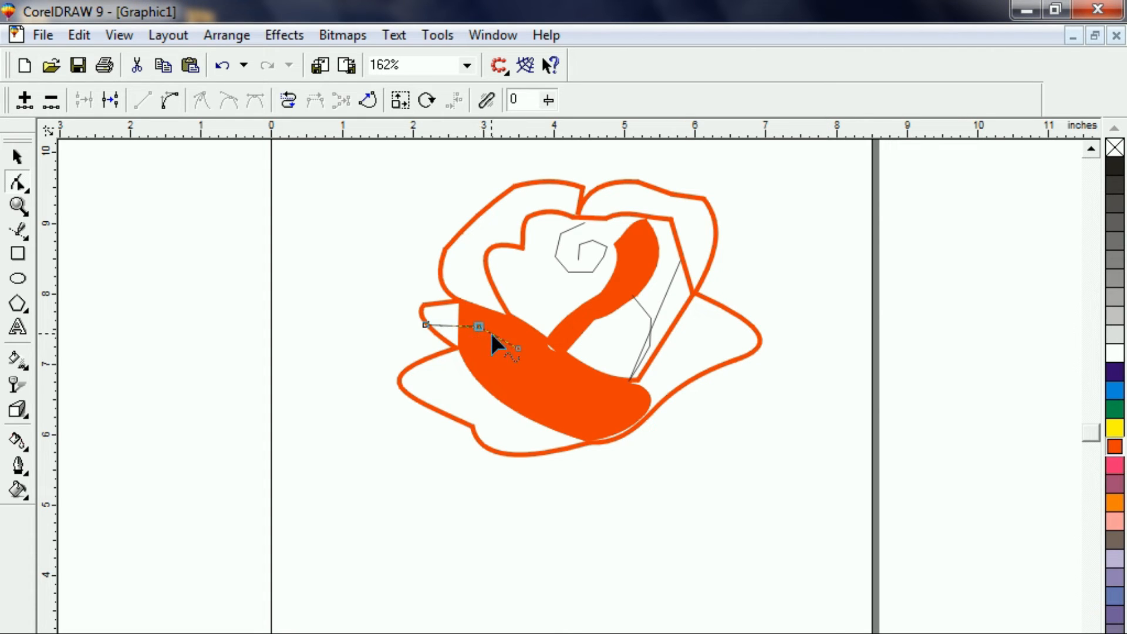
# Convert the line's right segment to a curve, bend it slightly upward, and deselect the line
pyautogui.click(493, 333)
pyautogui.click(495, 332)
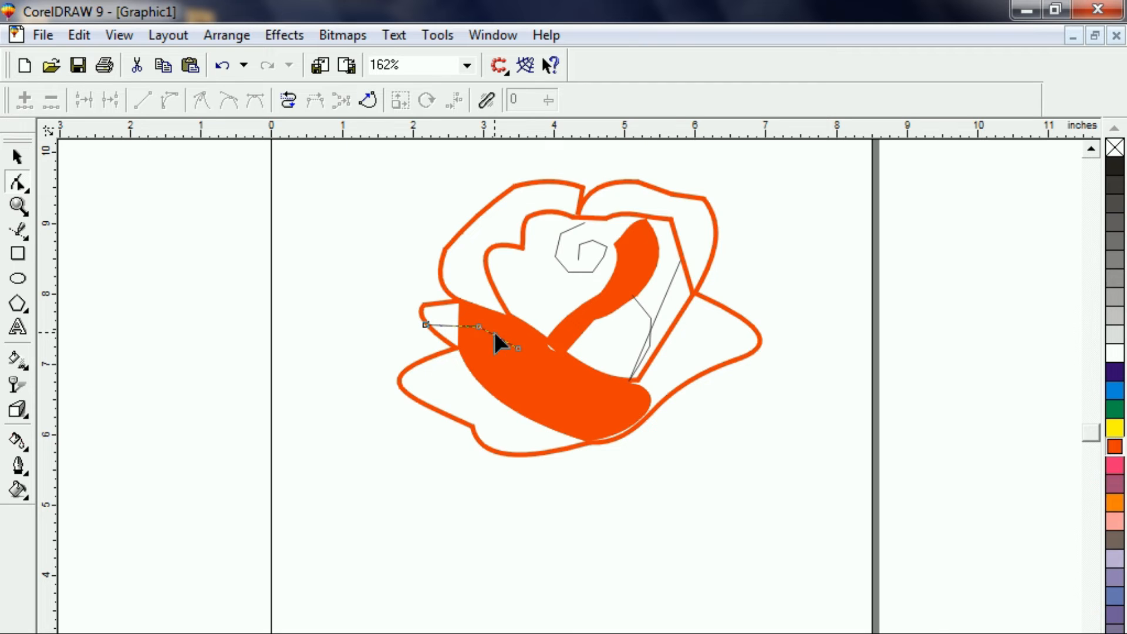
pyautogui.click(497, 336)
pyautogui.click(167, 104)
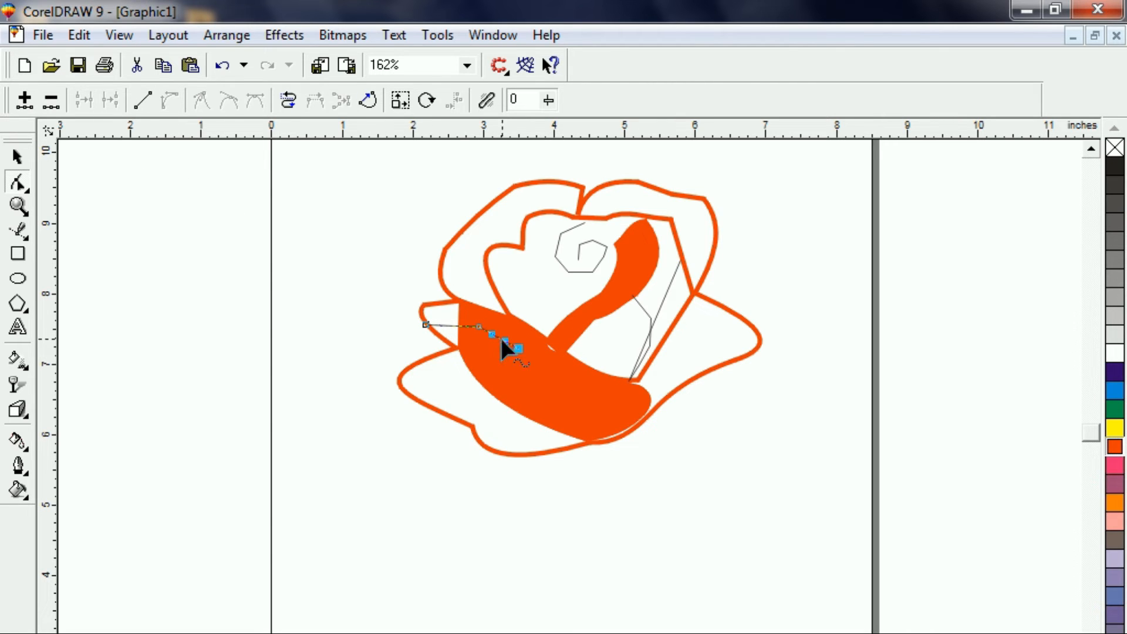
pyautogui.click(498, 332)
pyautogui.moveTo(499, 333); pyautogui.dragTo(502, 330)
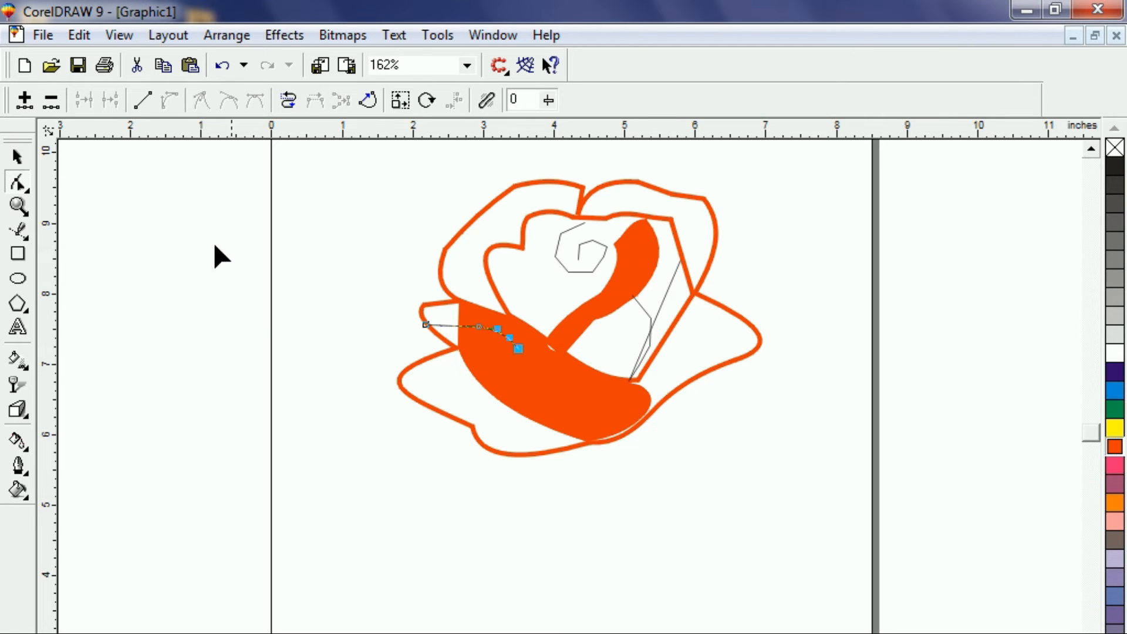
pyautogui.click(16, 157)
pyautogui.click(182, 277)
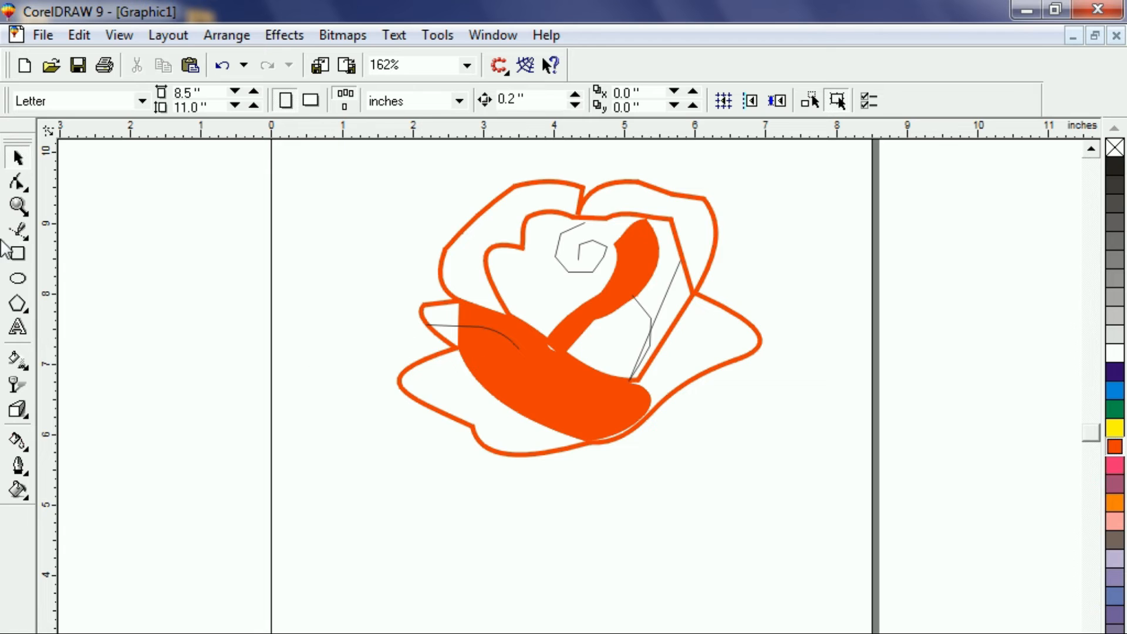
# Draw a two-segment line about 0.19 by 0.70 inches inside the inner outline's left lobe, ending at the filled band, and deselect it
pyautogui.click(19, 229)
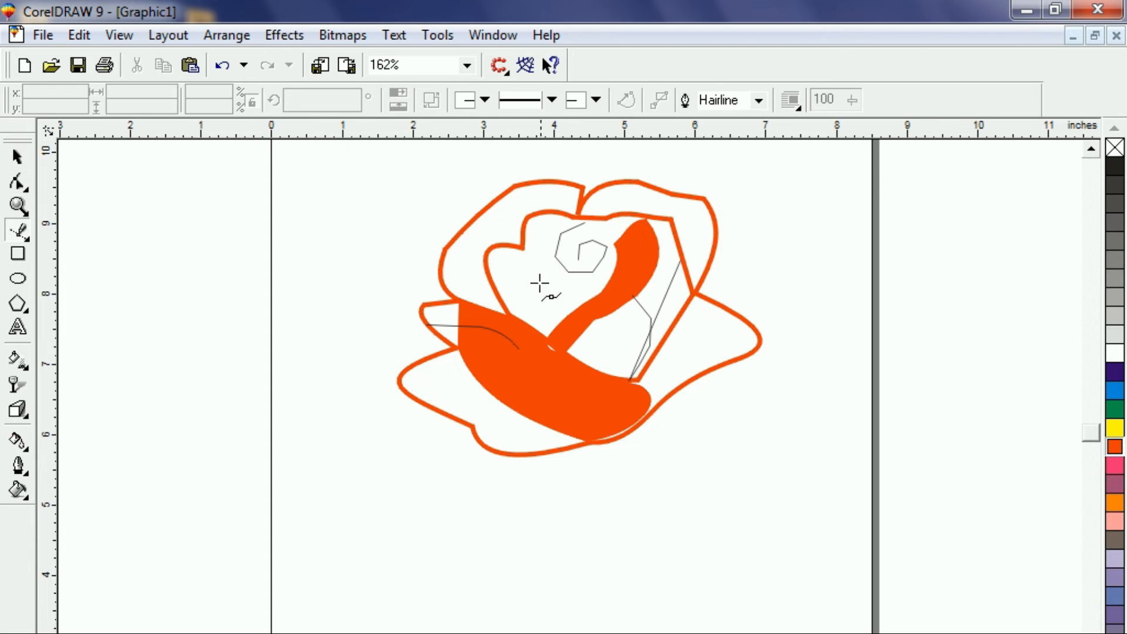
pyautogui.click(514, 276)
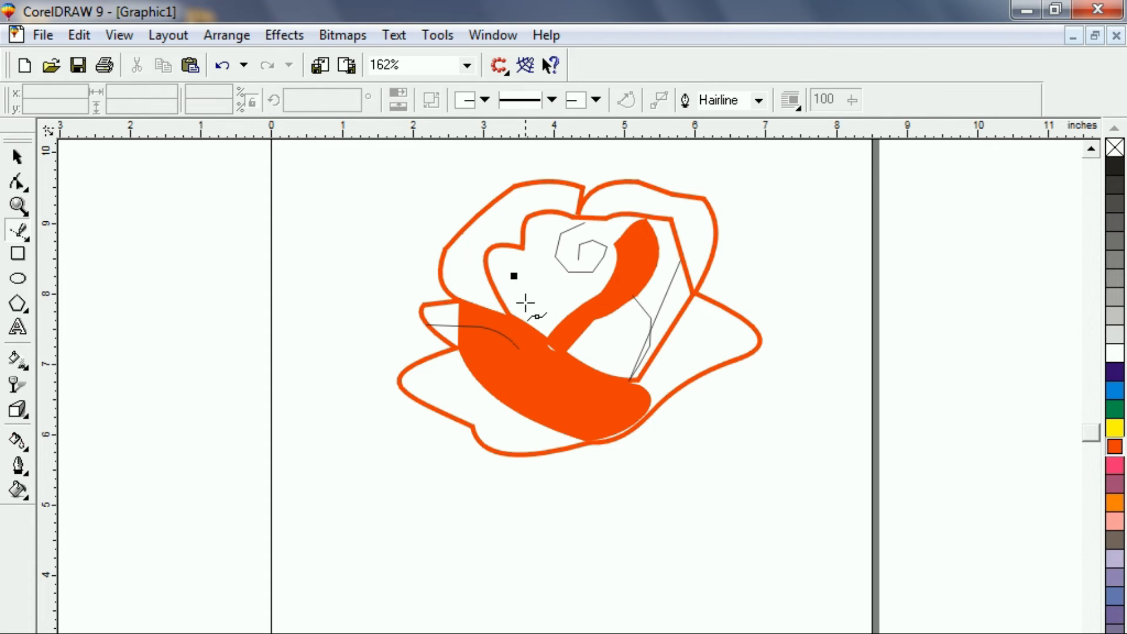
pyautogui.click(527, 307)
pyautogui.click(514, 325)
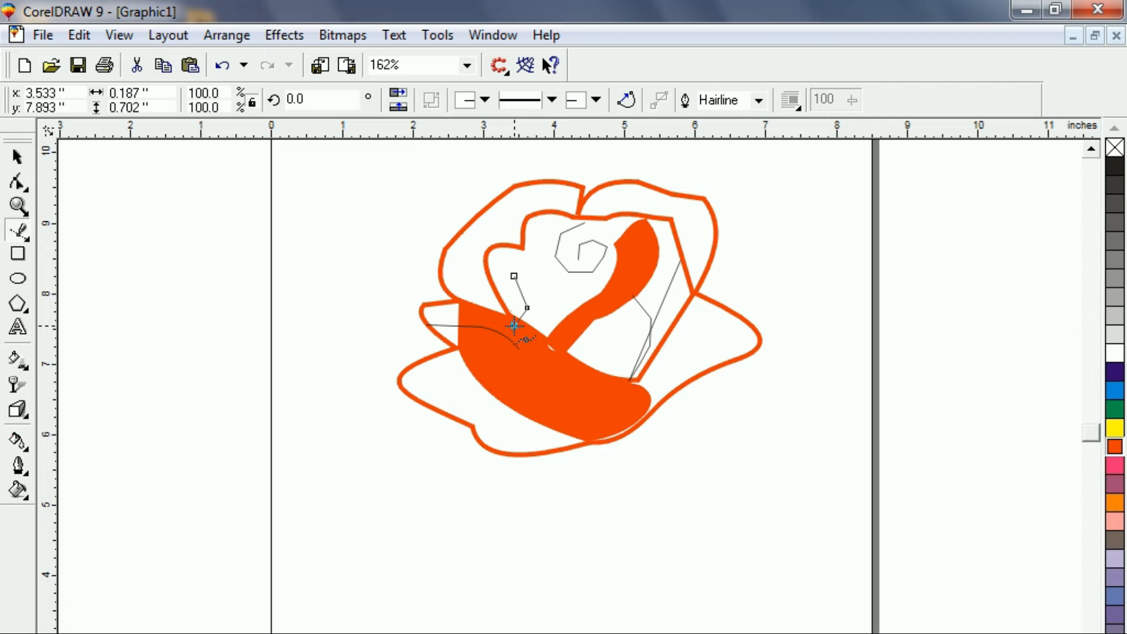
pyautogui.click(516, 267)
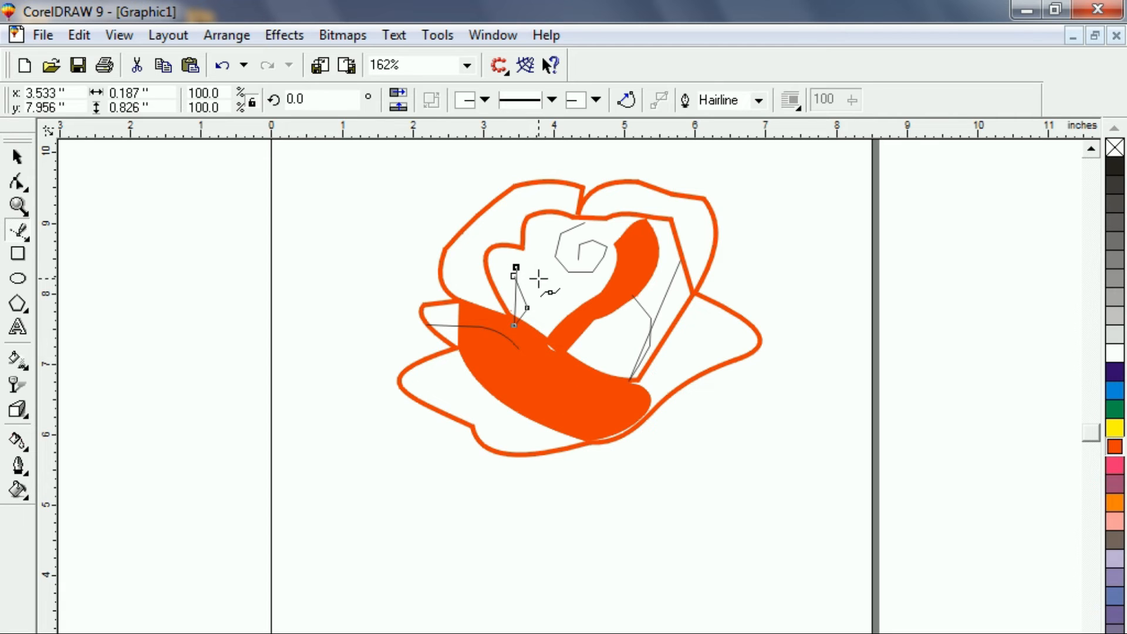
pyautogui.hotkey('ctrl', 'z')
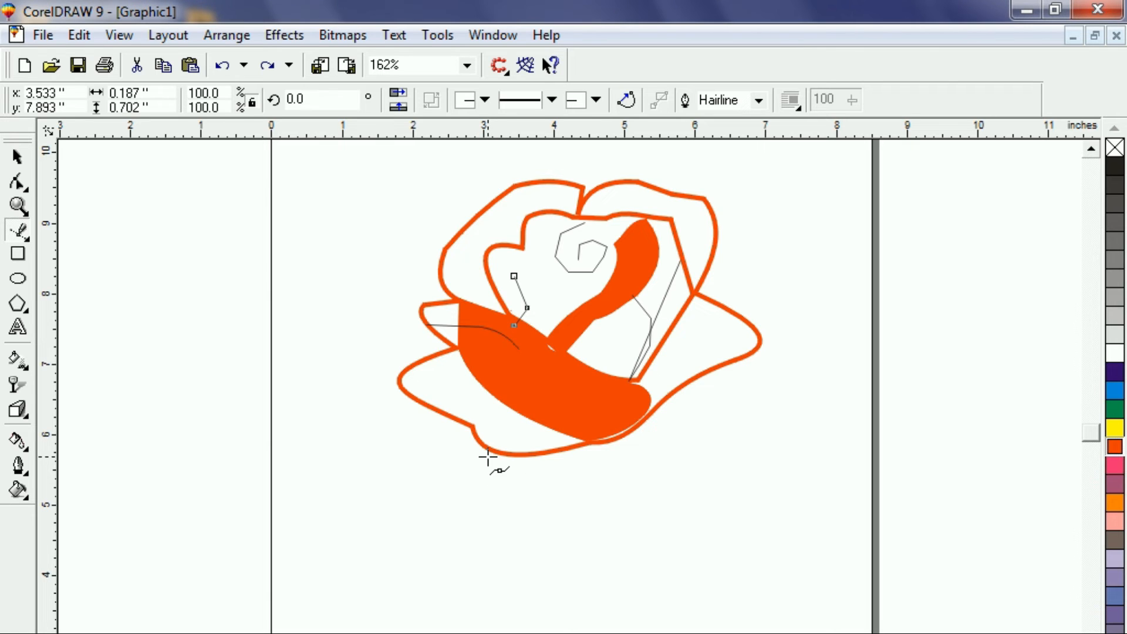
pyautogui.press('Escape')
# Draw a four-segment line about 1.23 by 0.42 inches below the spiral, ending at the narrow filled shape, and deselect it
pyautogui.click(516, 267)
pyautogui.click(537, 285)
pyautogui.click(562, 294)
pyautogui.click(591, 286)
pyautogui.click(603, 297)
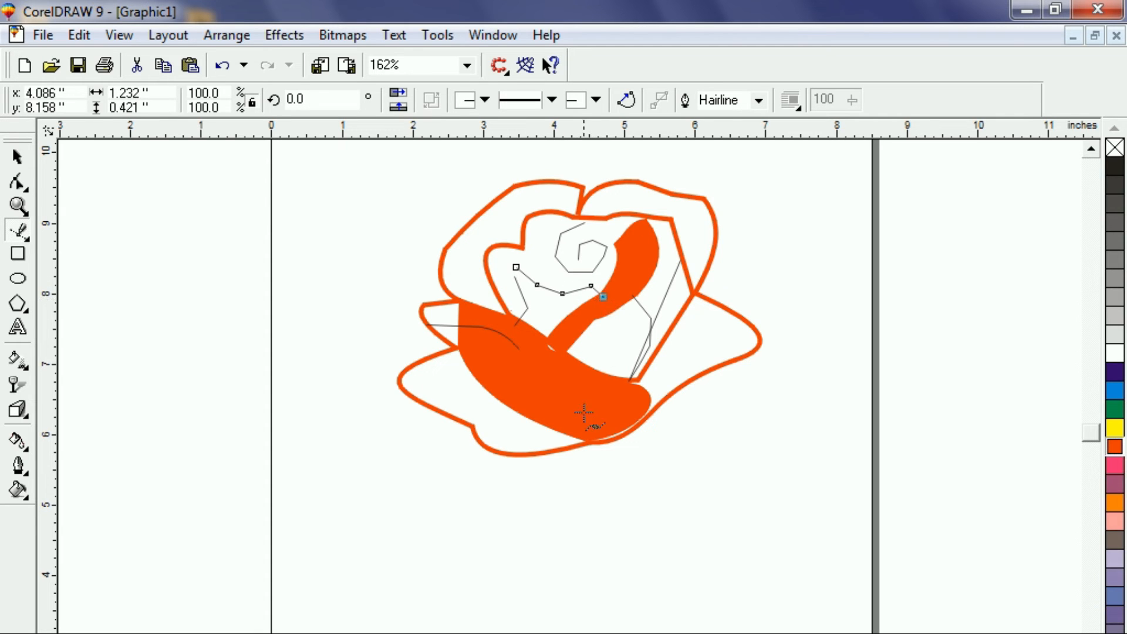
pyautogui.press('Escape')
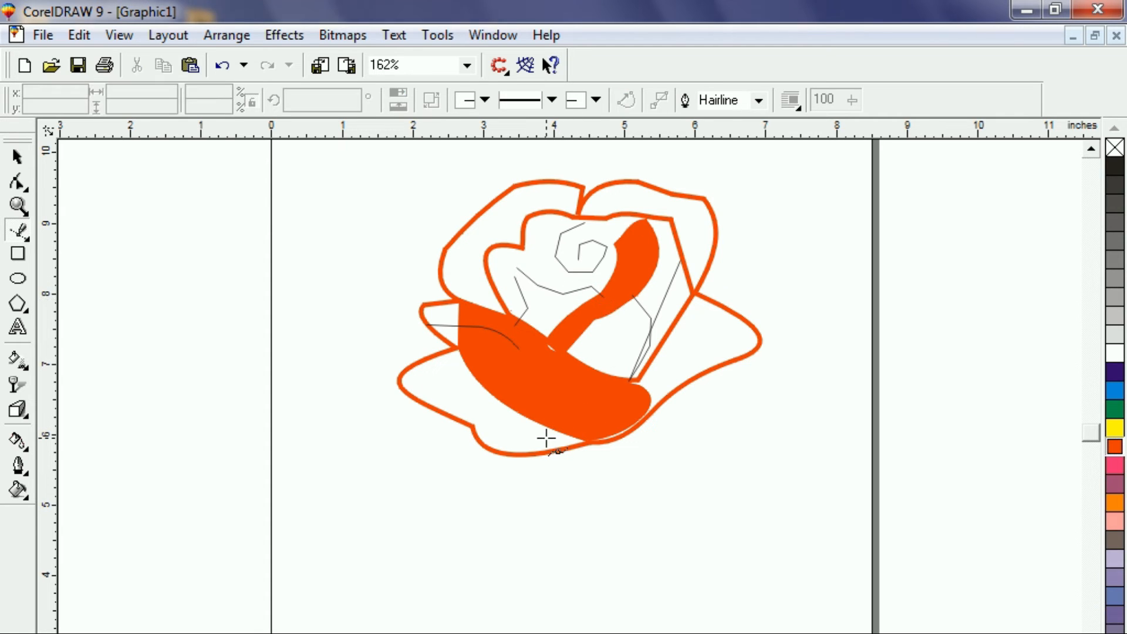
# Select the whole rose and give all its objects a red outline 4.0 points wide
pyautogui.click(25, 153)
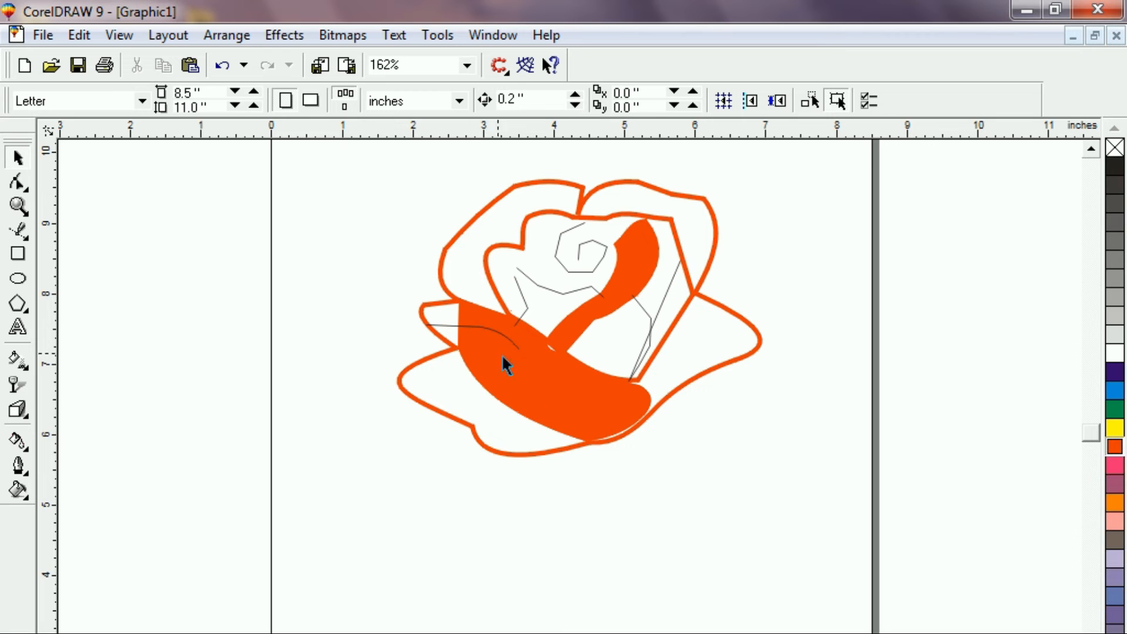
pyautogui.moveTo(819, 473); pyautogui.dragTo(832, 473)
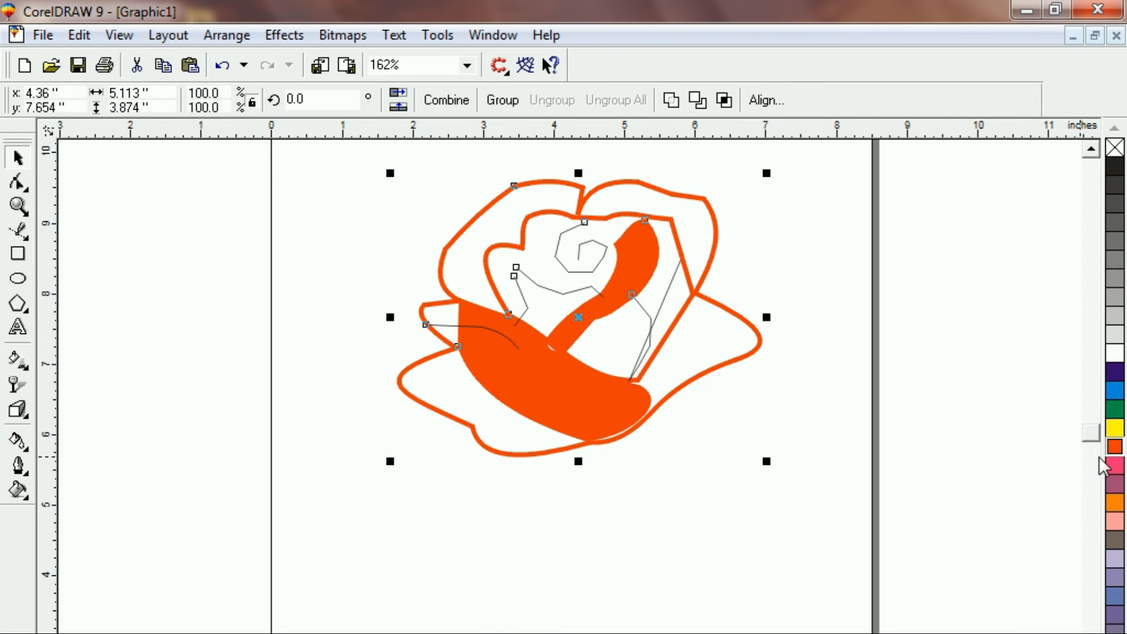
pyautogui.rightClick(1118, 452)
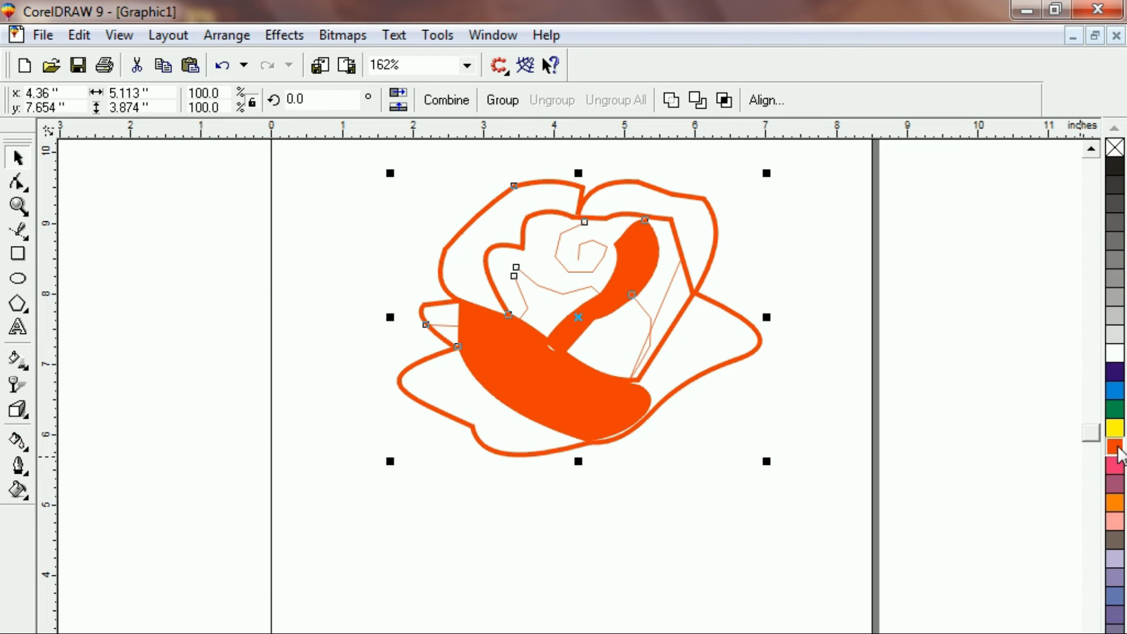
pyautogui.press('F12')
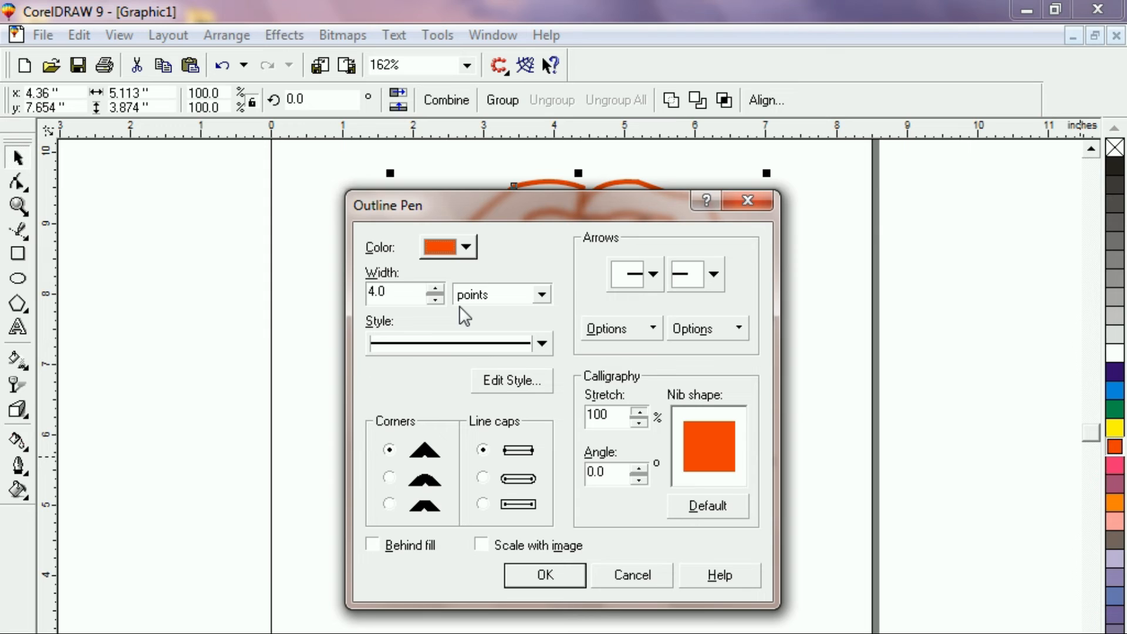
pyautogui.press('Return')
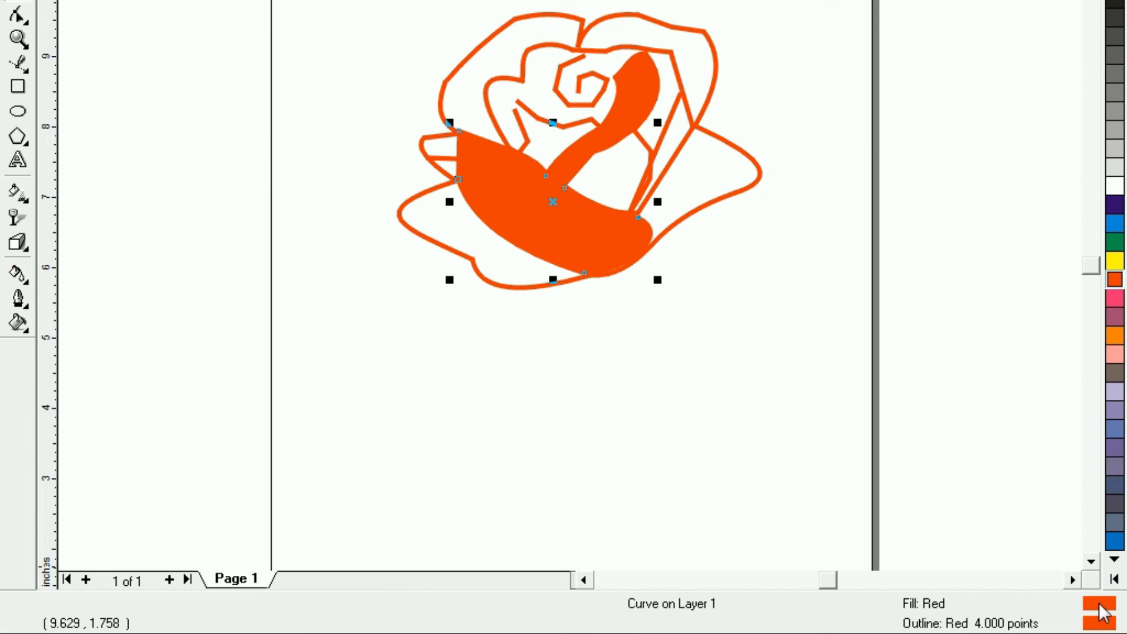
# Set the filled band's uniform fill to CMYK 0, 95, 100, 0 and add that colour to the palette
pyautogui.doubleClick(1103, 613)
pyautogui.doubleClick(708, 281)
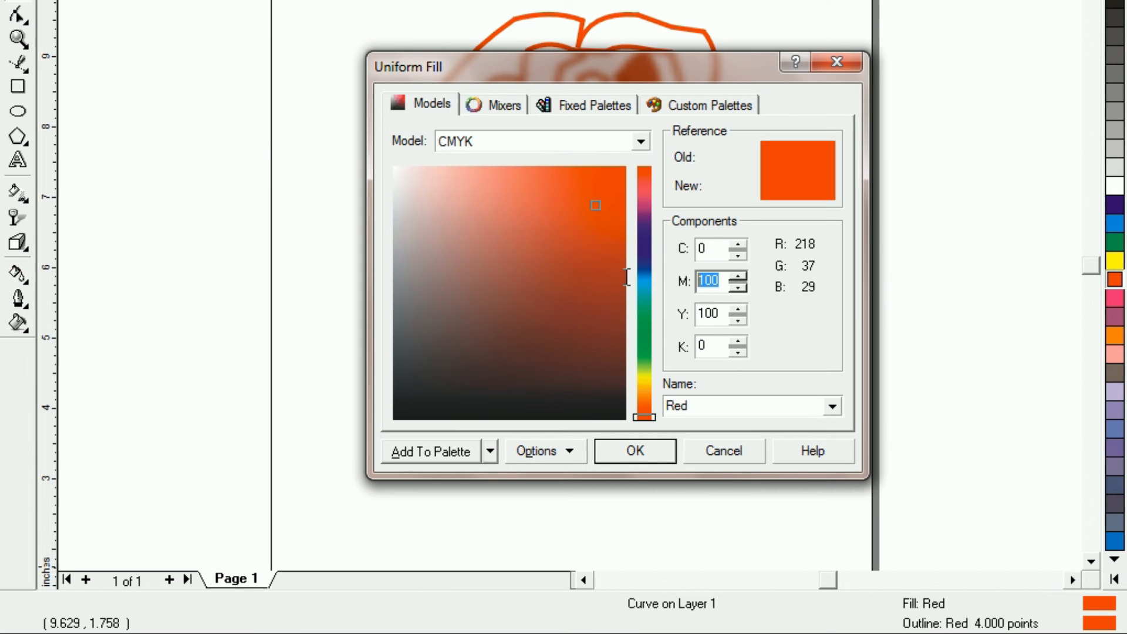
pyautogui.write('95')
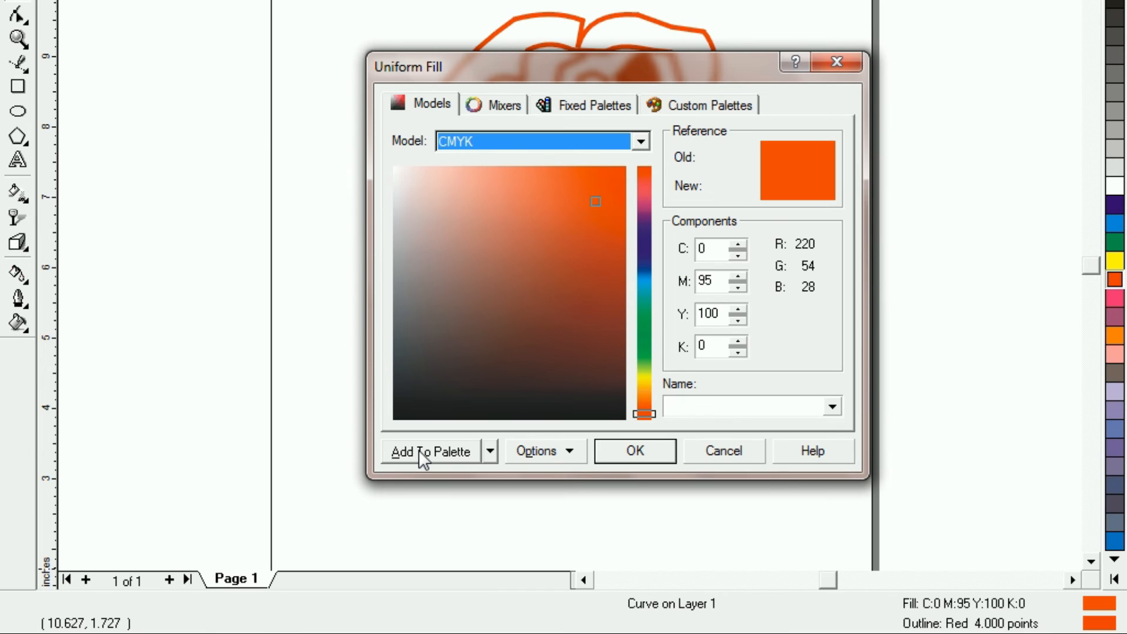
pyautogui.click(422, 457)
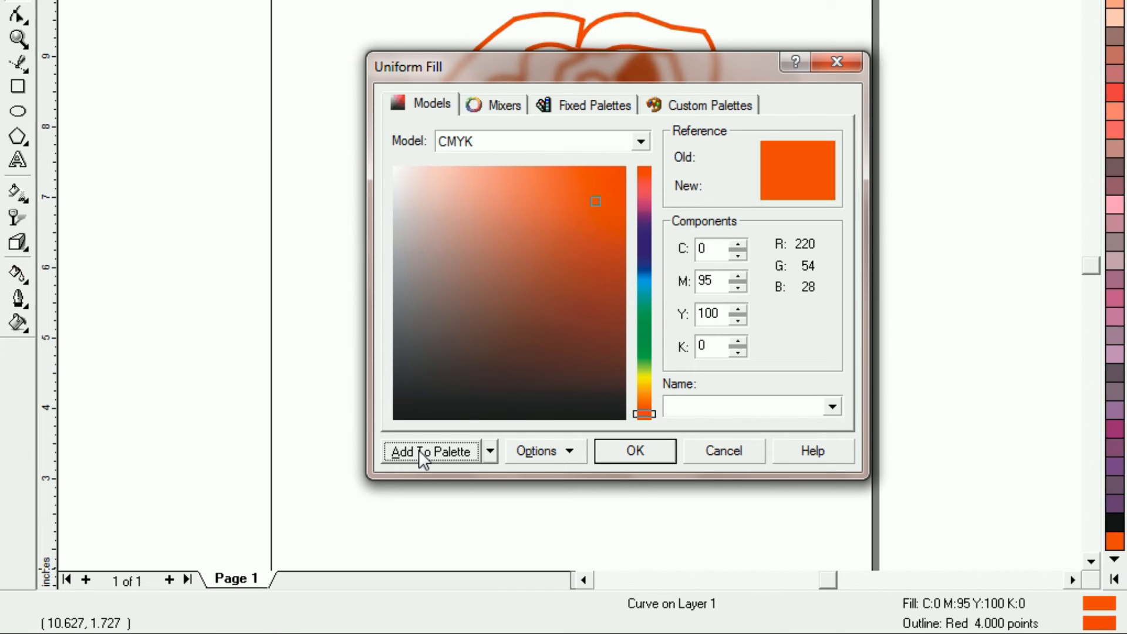
pyautogui.click(643, 453)
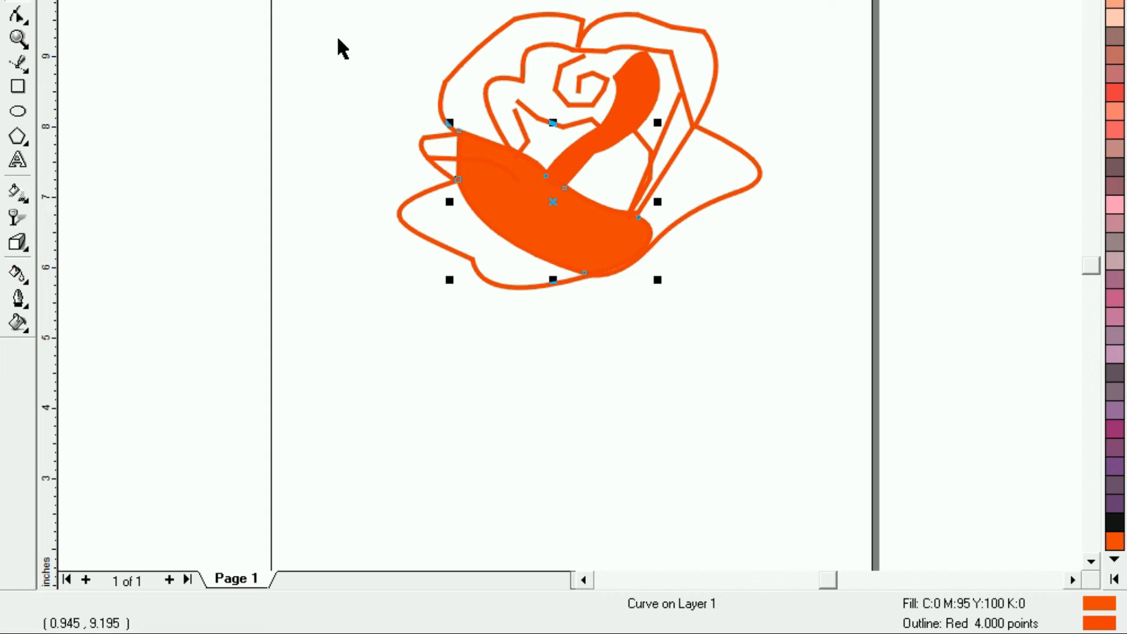
# Fill all of the rose's objects with the newly added palette colour and deselect them
pyautogui.click(356, 4)
pyautogui.moveTo(357, 5); pyautogui.dragTo(846, 343)
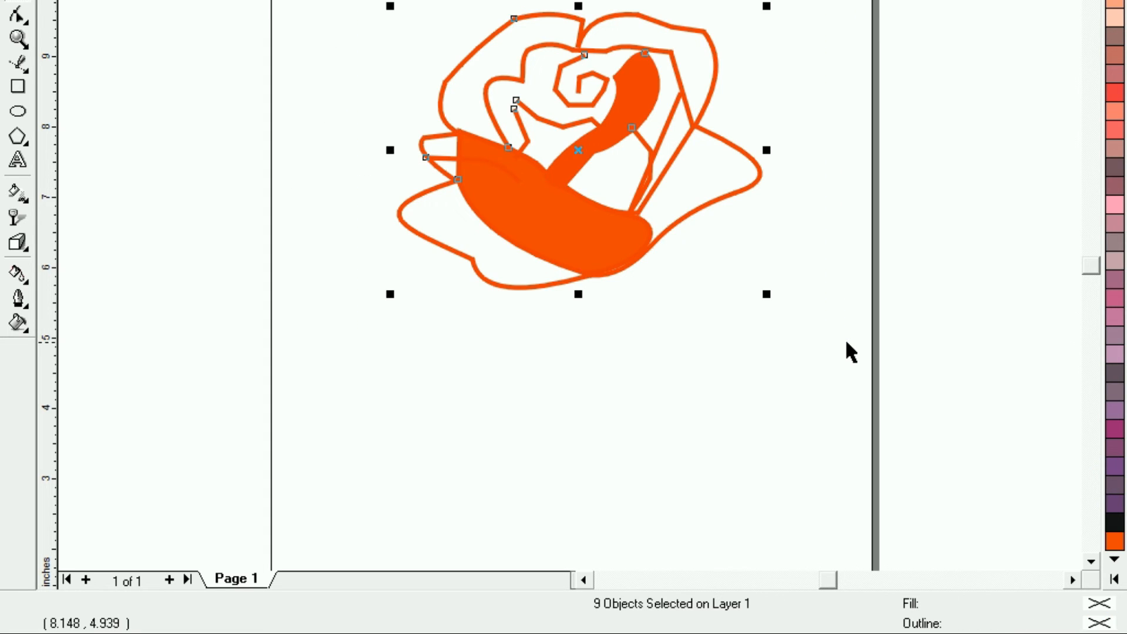
pyautogui.click(1114, 540)
pyautogui.click(919, 487)
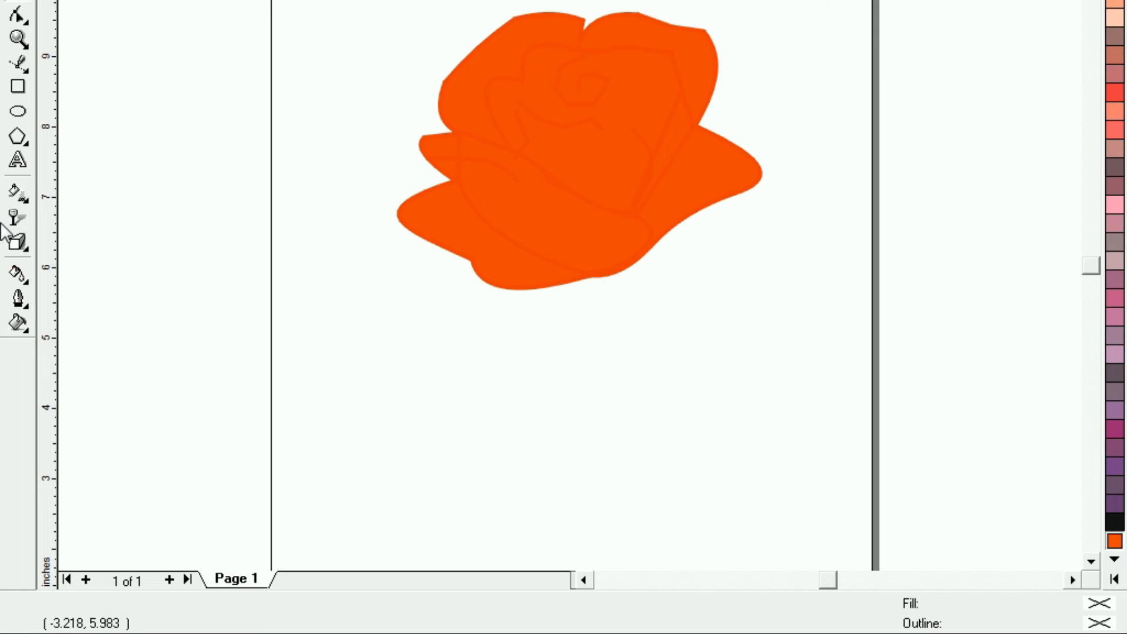
# Draw a tall, narrow rectangle from the rose's base downward for the stem and convert it to curves
pyautogui.click(23, 86)
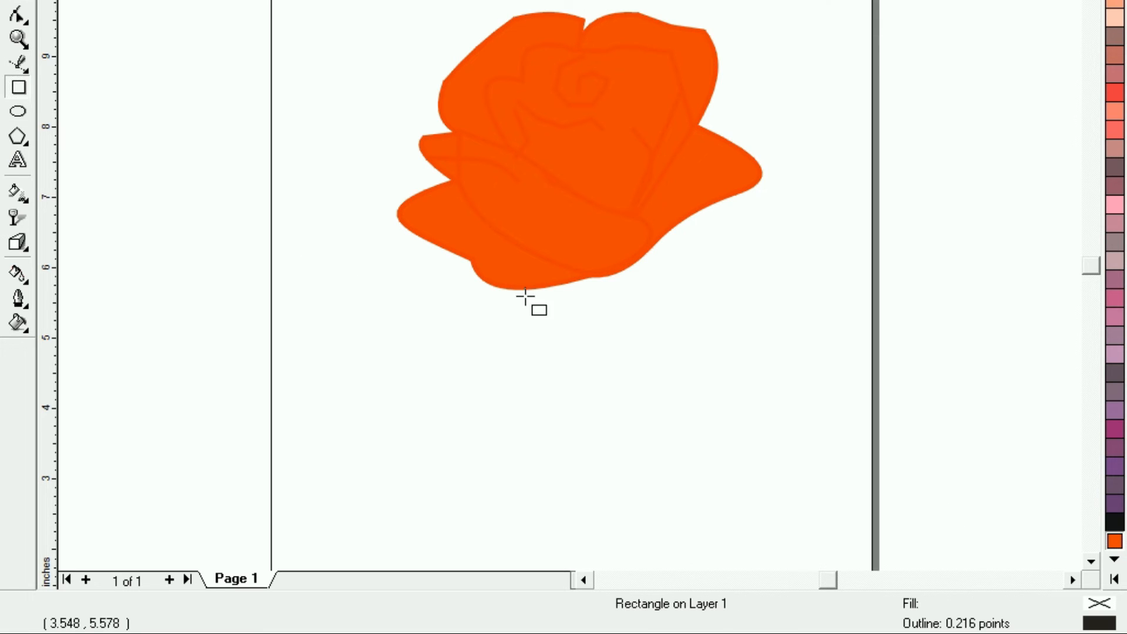
pyautogui.moveTo(543, 271); pyautogui.dragTo(482, 547)
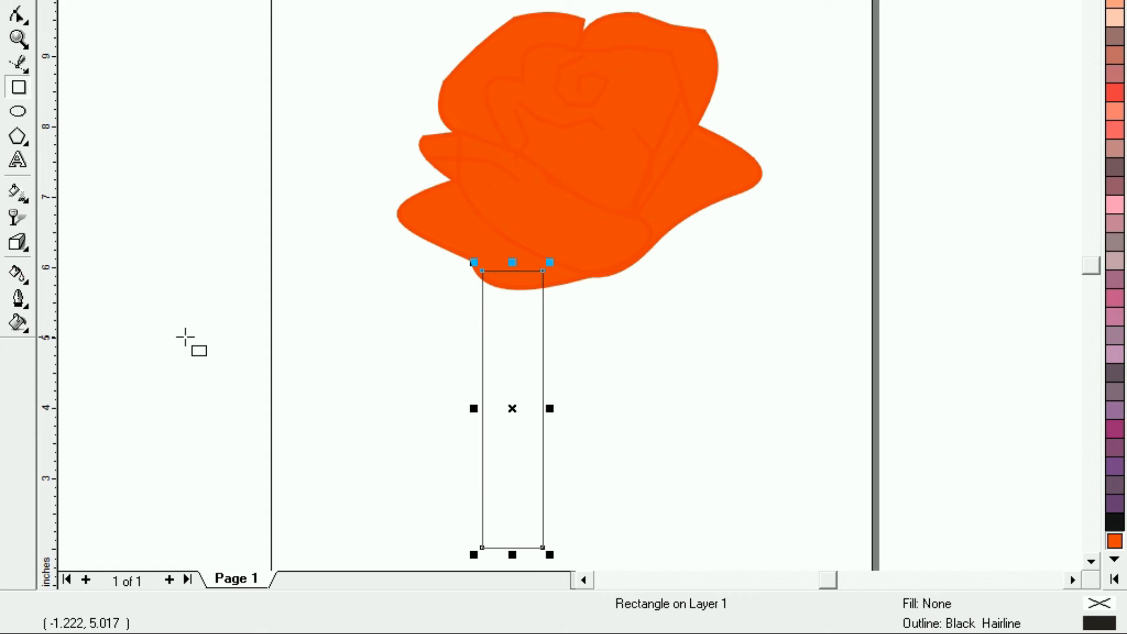
pyautogui.hotkey('ctrl', 'q')
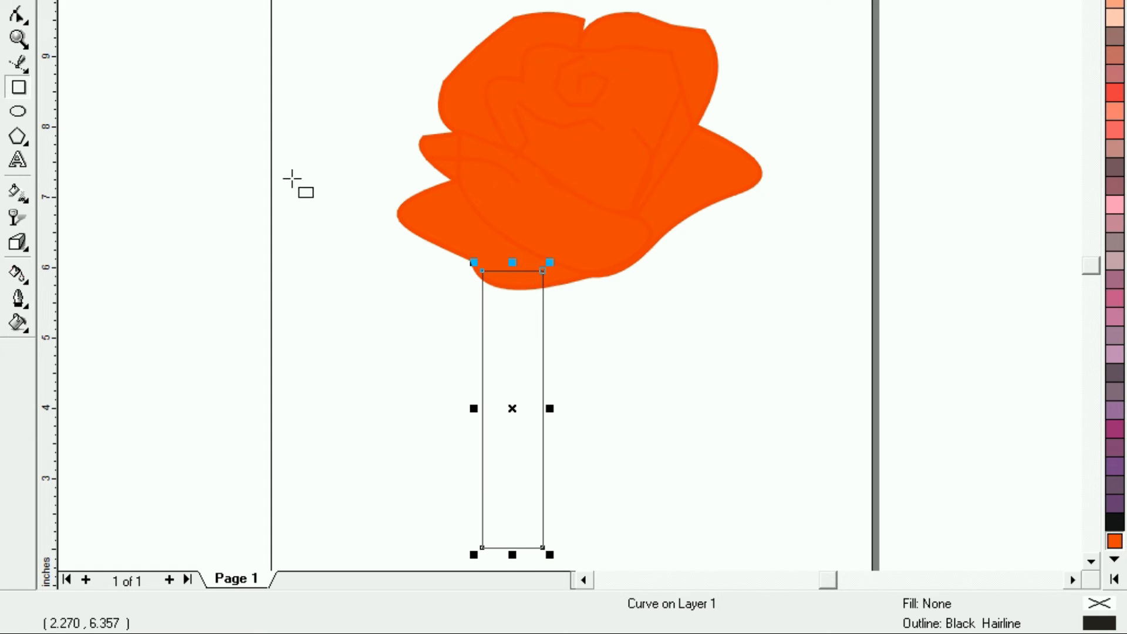
# Move the stem shape's upper right node out to the rose's lower right edge, and shift its lower right node slightly inward
pyautogui.click(16, 14)
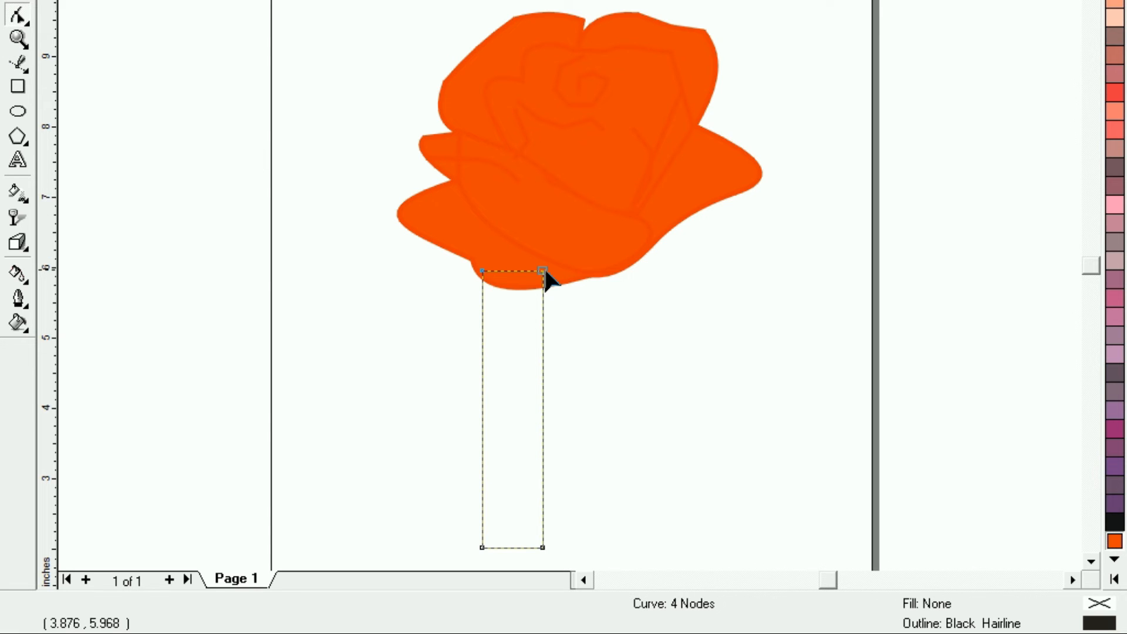
pyautogui.moveTo(543, 271); pyautogui.dragTo(614, 276)
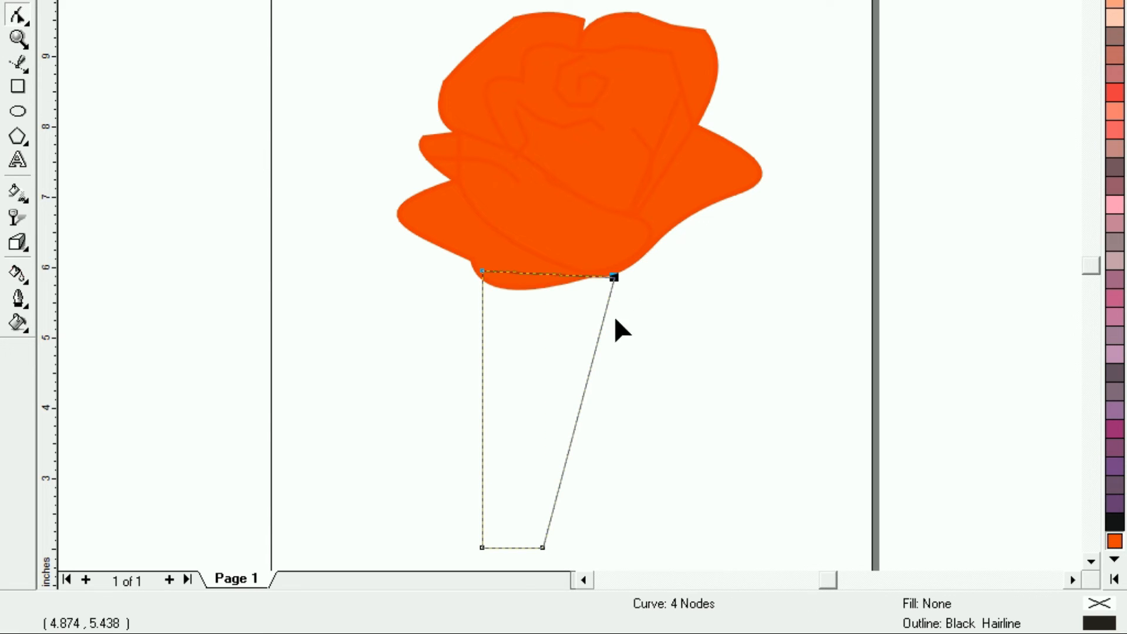
pyautogui.moveTo(543, 547); pyautogui.dragTo(529, 551)
# Convert the stem shape's right side to a curve and bend it gently outward
pyautogui.click(582, 381)
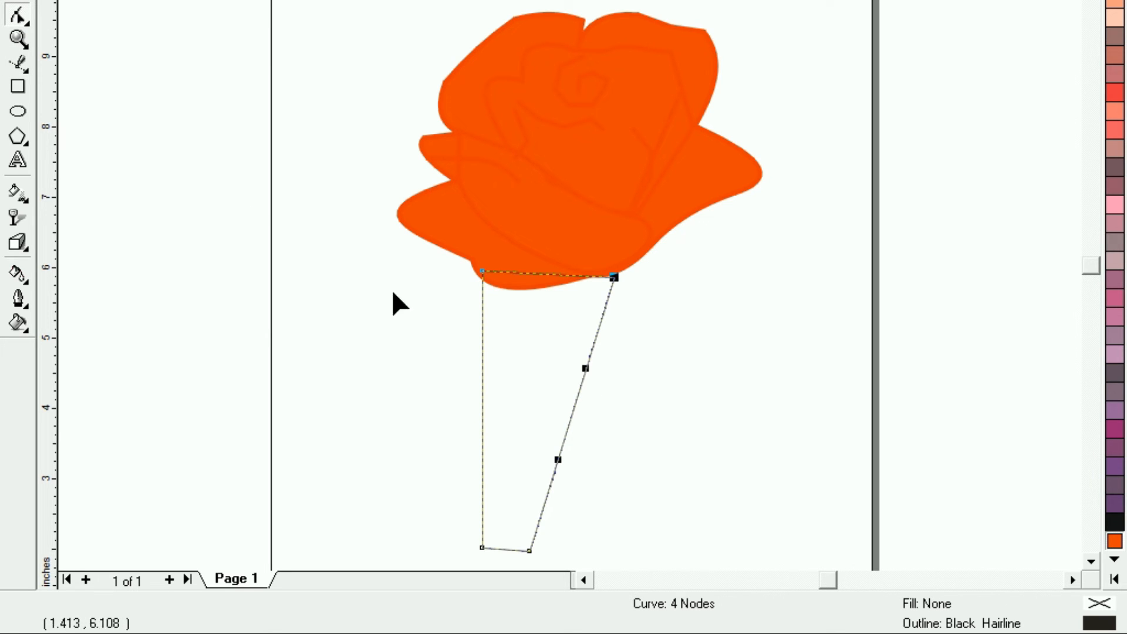
pyautogui.moveTo(574, 402); pyautogui.dragTo(585, 414)
pyautogui.moveTo(570, 467); pyautogui.dragTo(556, 464)
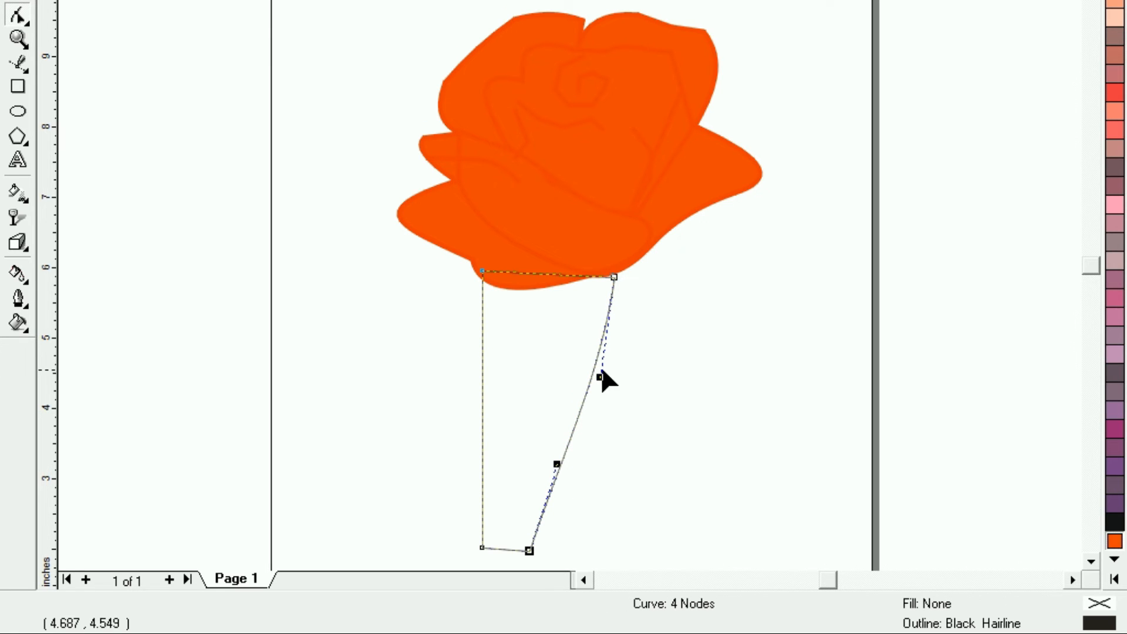
# Move the stem shape's upper left node close to its upper right node, and shift its lower left node inward
pyautogui.click(485, 272)
pyautogui.moveTo(485, 271); pyautogui.dragTo(599, 277)
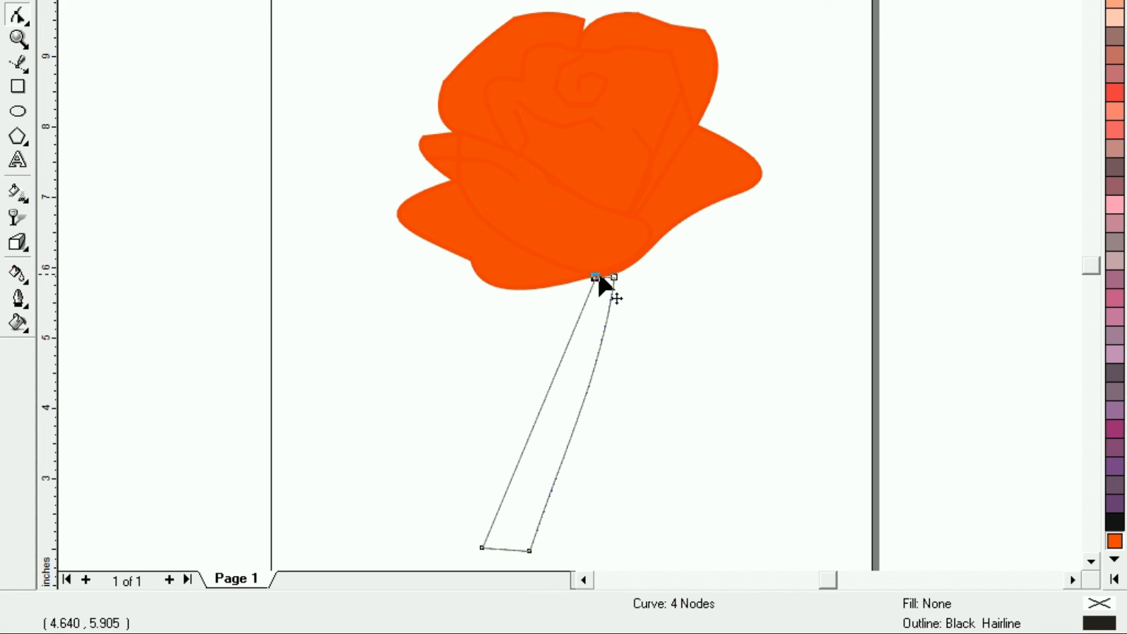
pyautogui.moveTo(481, 549); pyautogui.dragTo(505, 550)
# Add two nodes along the stem's left side, pull them toward the right side, and adjust the stem's end nodes
pyautogui.doubleClick(556, 397)
pyautogui.moveTo(558, 398); pyautogui.dragTo(570, 404)
pyautogui.doubleClick(582, 343)
pyautogui.moveTo(582, 343); pyautogui.dragTo(593, 338)
pyautogui.moveTo(614, 276)
pyautogui.mouseDown()
pyautogui.moveTo(614, 266)
pyautogui.moveTo(594, 276)
pyautogui.mouseUp()
pyautogui.moveTo(505, 548); pyautogui.dragTo(504, 541)
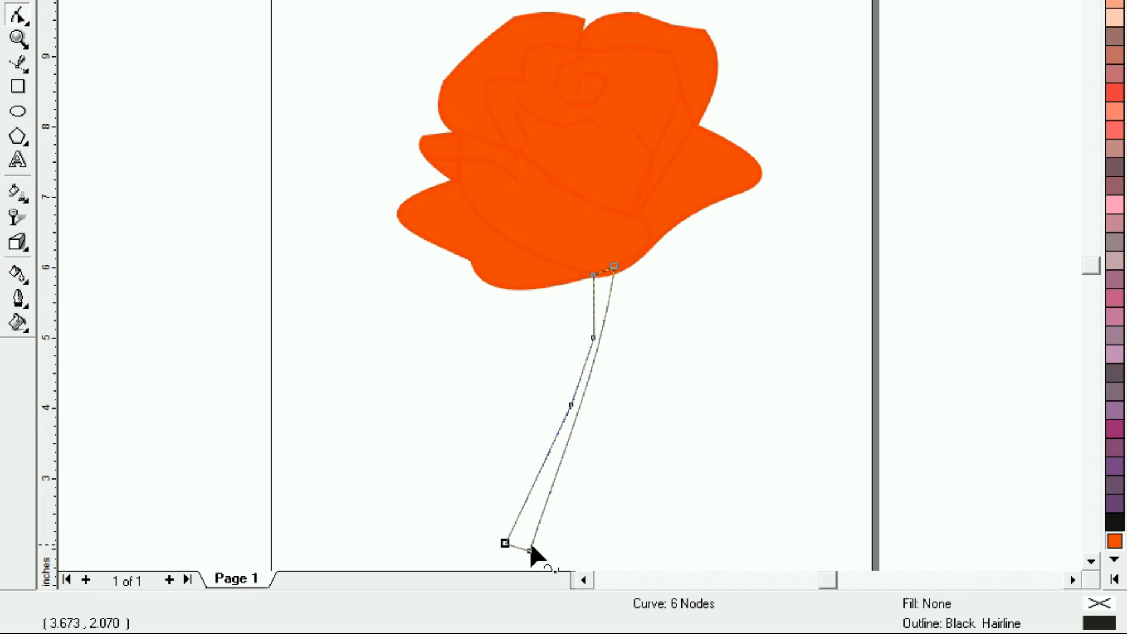
# Add a node near the top of the stem's left side, bend the segment above it inward, and raise the lower left node slightly
pyautogui.click(593, 291)
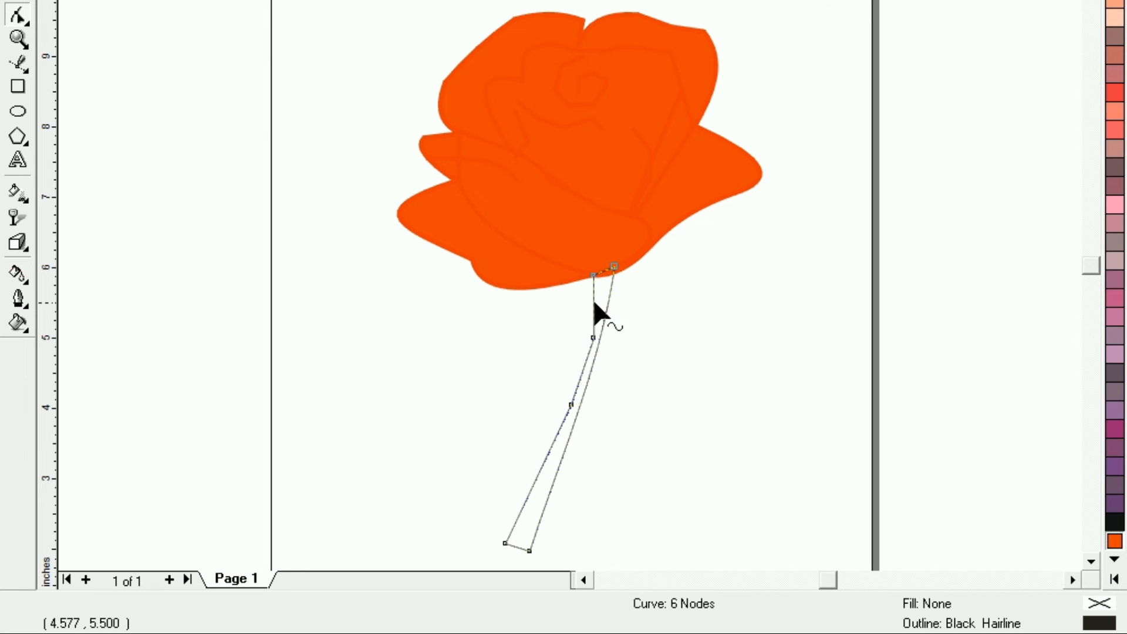
pyautogui.doubleClick(593, 303)
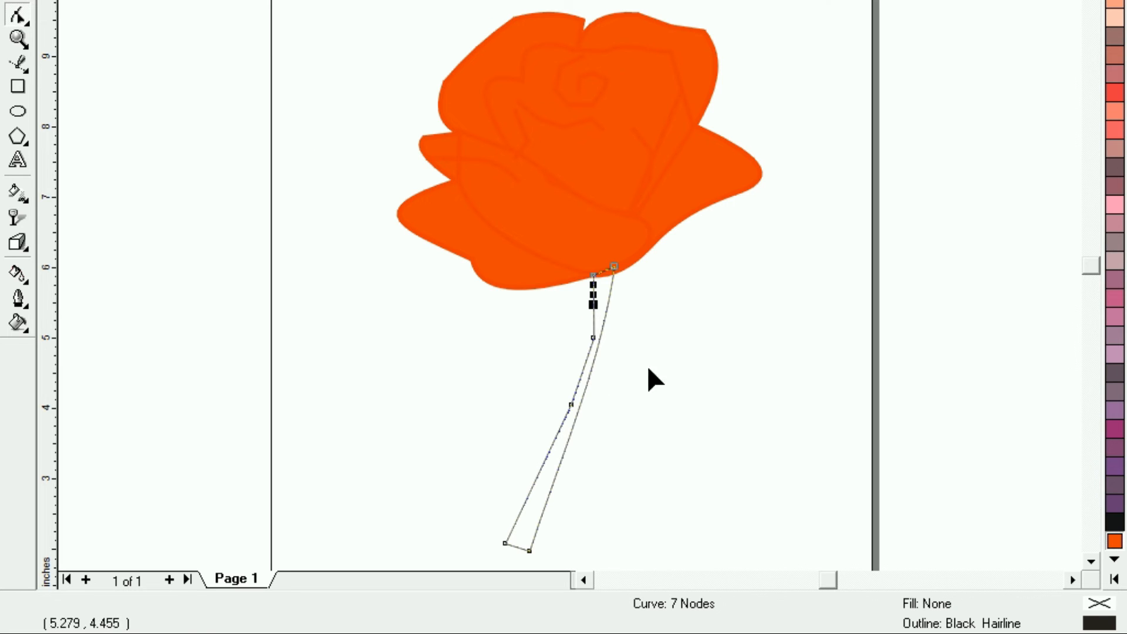
pyautogui.moveTo(594, 304); pyautogui.dragTo(597, 301)
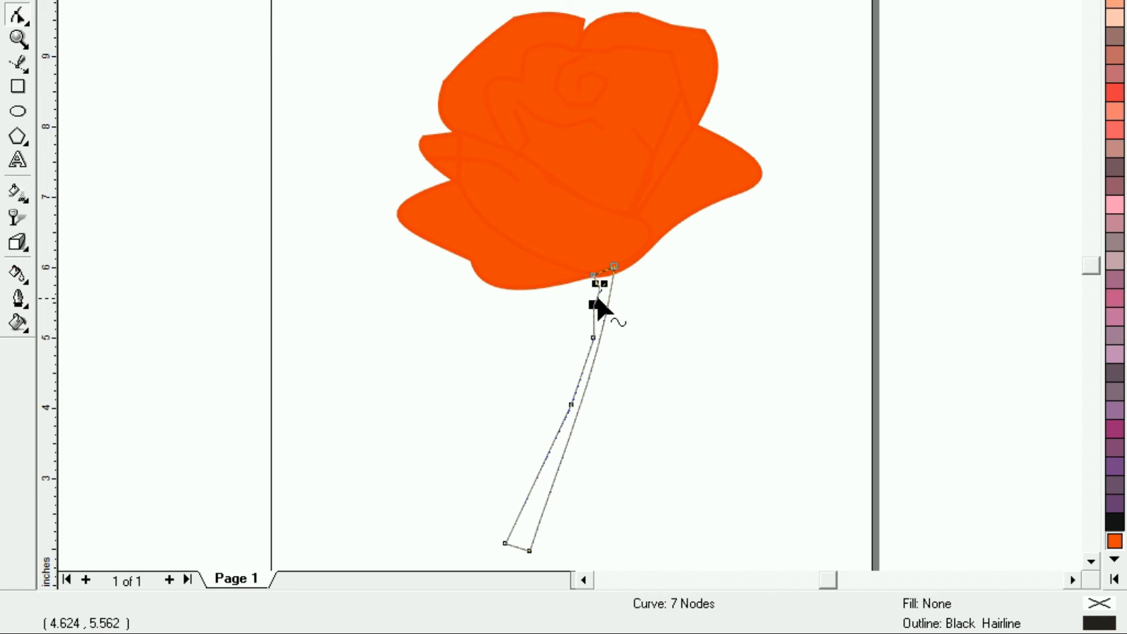
pyautogui.moveTo(503, 544); pyautogui.dragTo(505, 539)
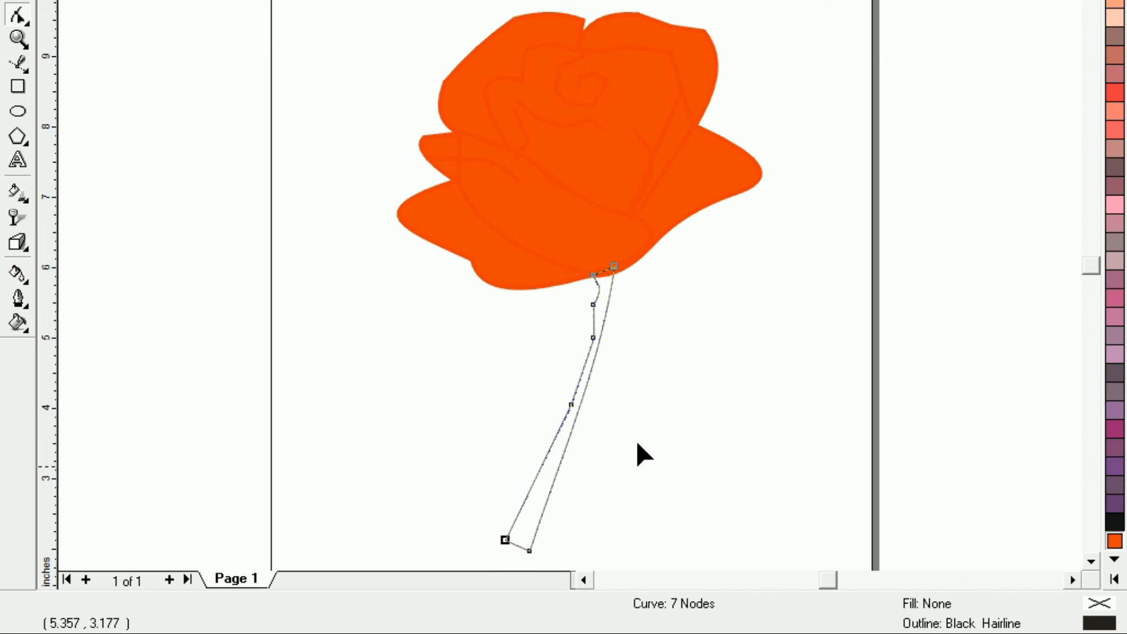
# Fill the stem with Red Brown and darken the fill to K 30 in the CMYK model
pyautogui.click(1113, 581)
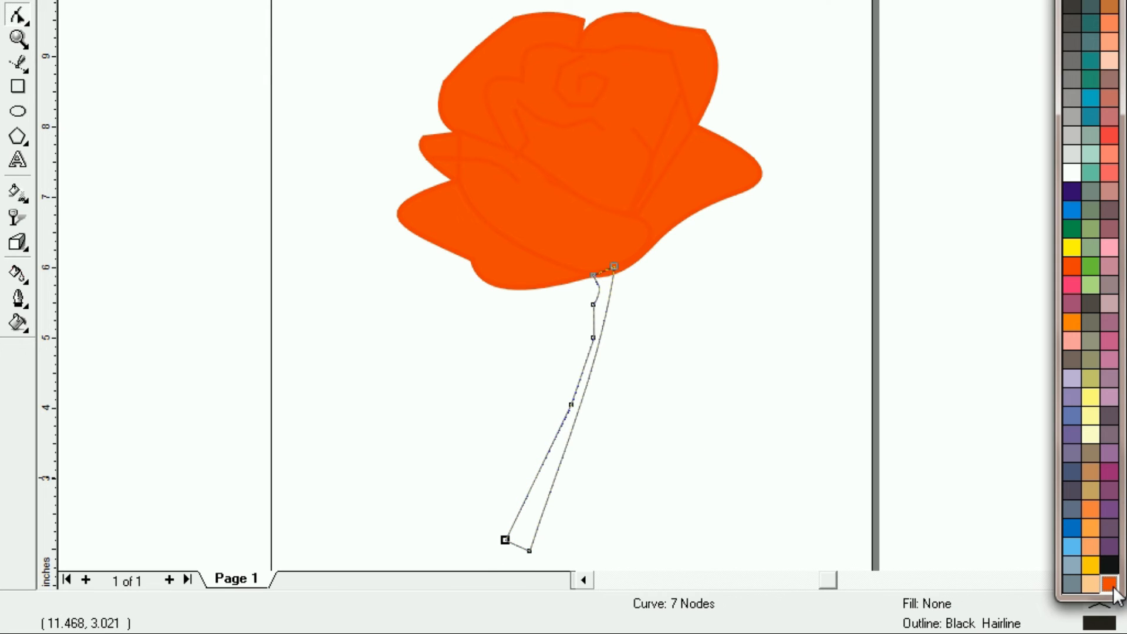
pyautogui.click(1093, 473)
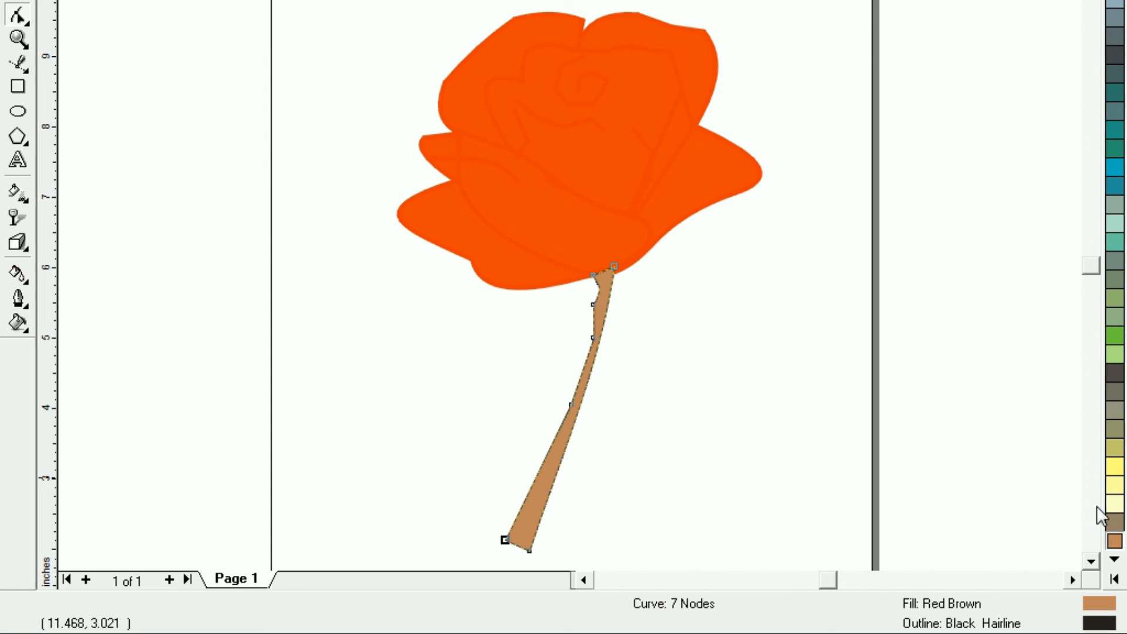
pyautogui.doubleClick(1100, 613)
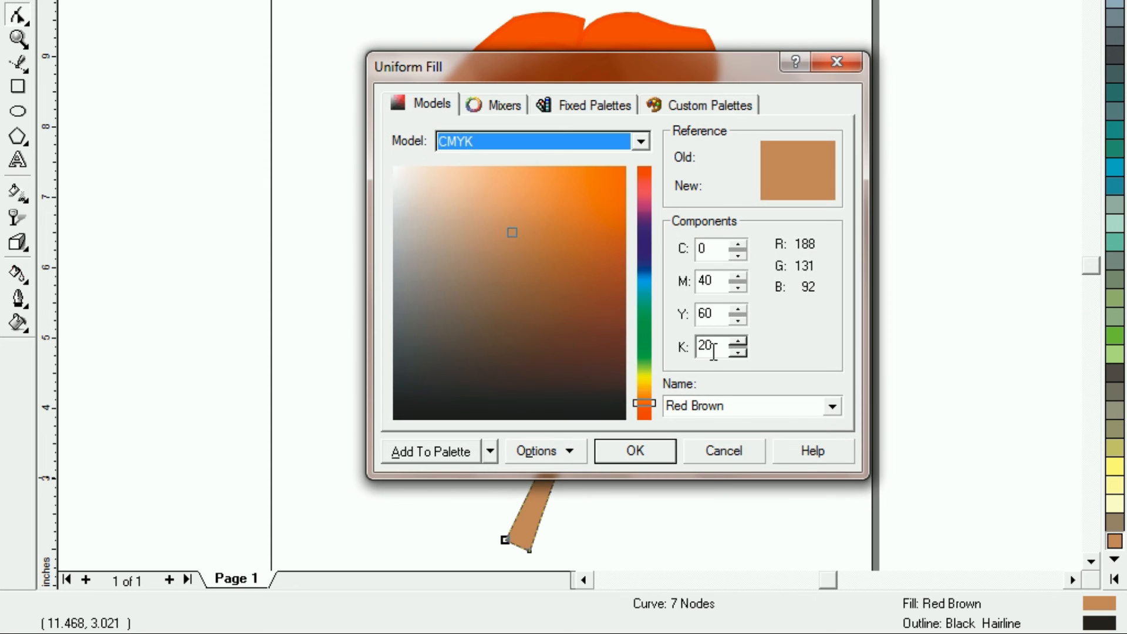
pyautogui.click(737, 342)
pyautogui.click(737, 341)
pyautogui.click(737, 342)
pyautogui.click(737, 342)
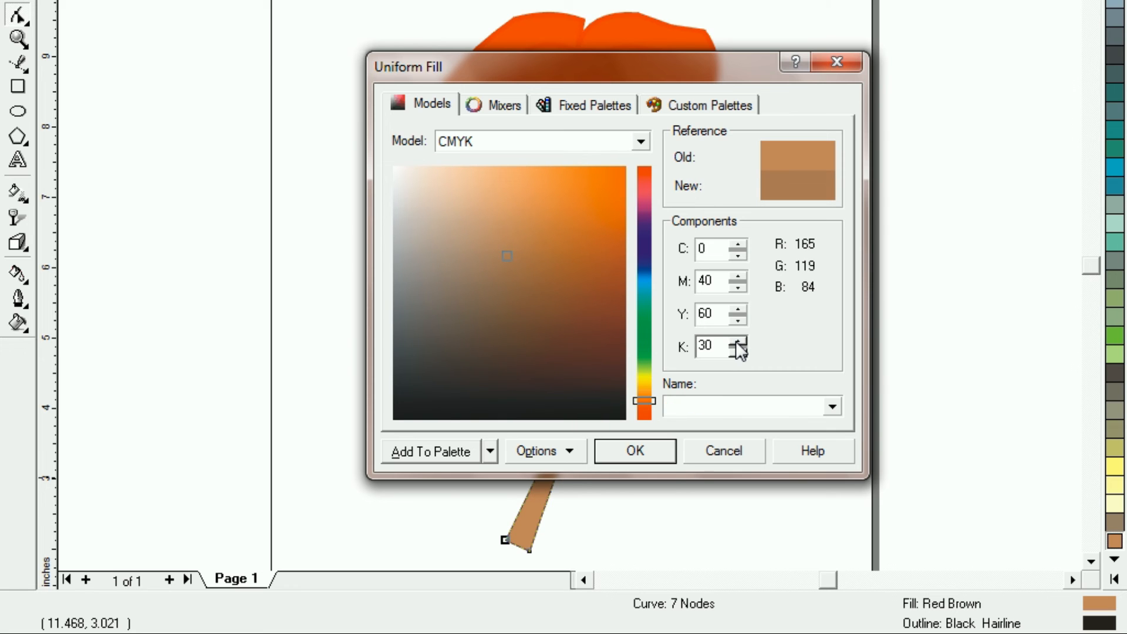
pyautogui.click(641, 457)
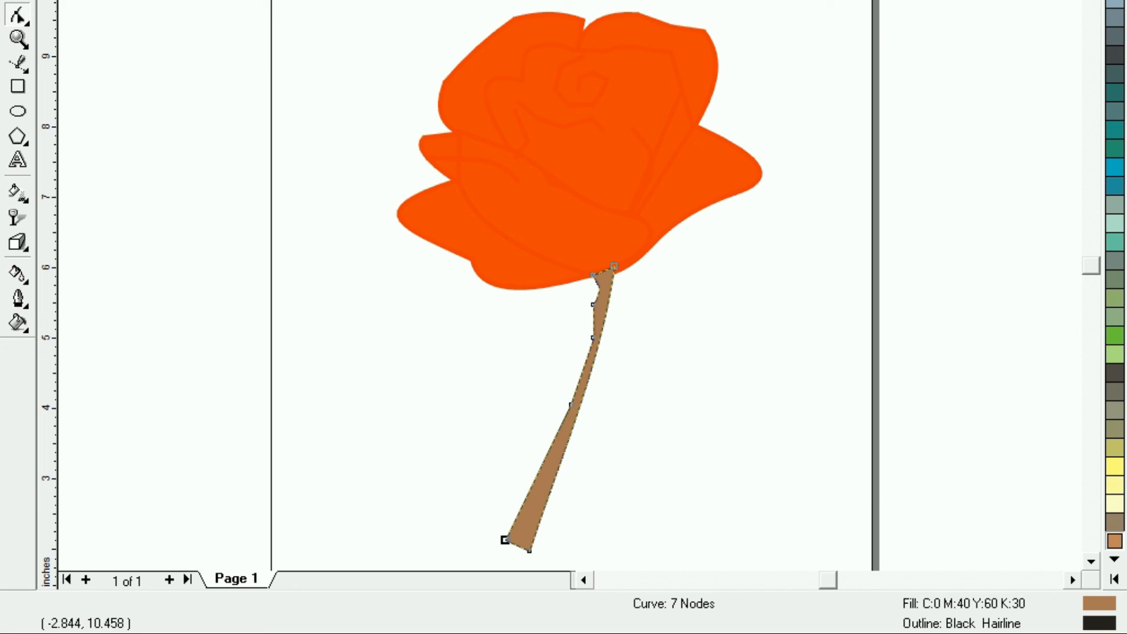
# Draw a circle about 1.67 inches across beside the page and place an overlapping copy about 1 inch to its right
pyautogui.click(19, 0)
pyautogui.click(99, 202)
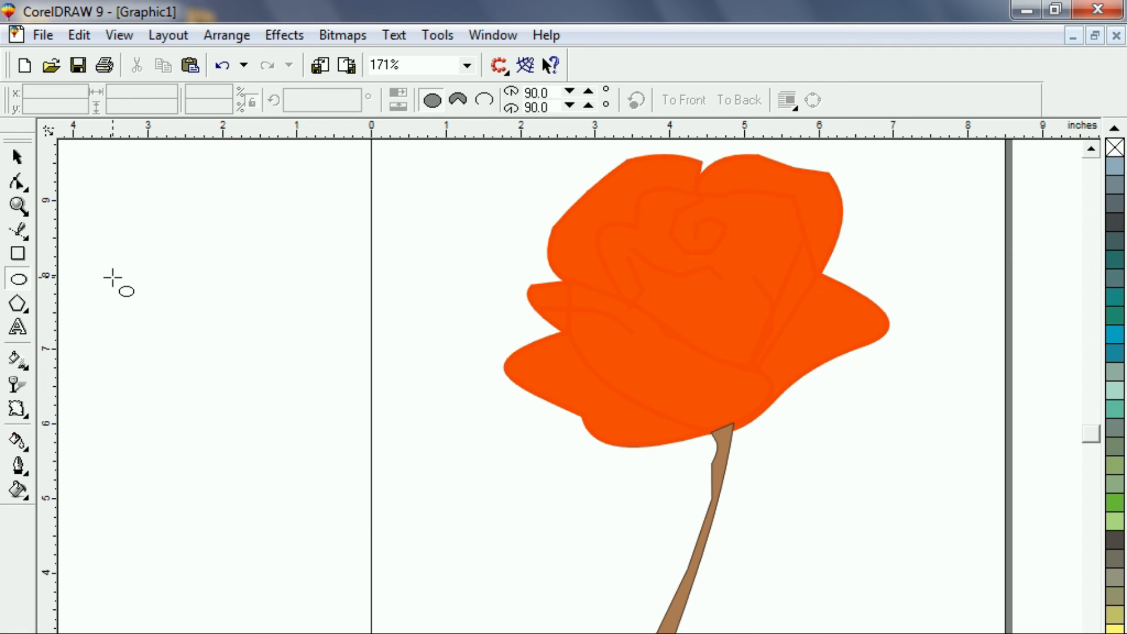
pyautogui.moveTo(113, 277); pyautogui.dragTo(216, 402)
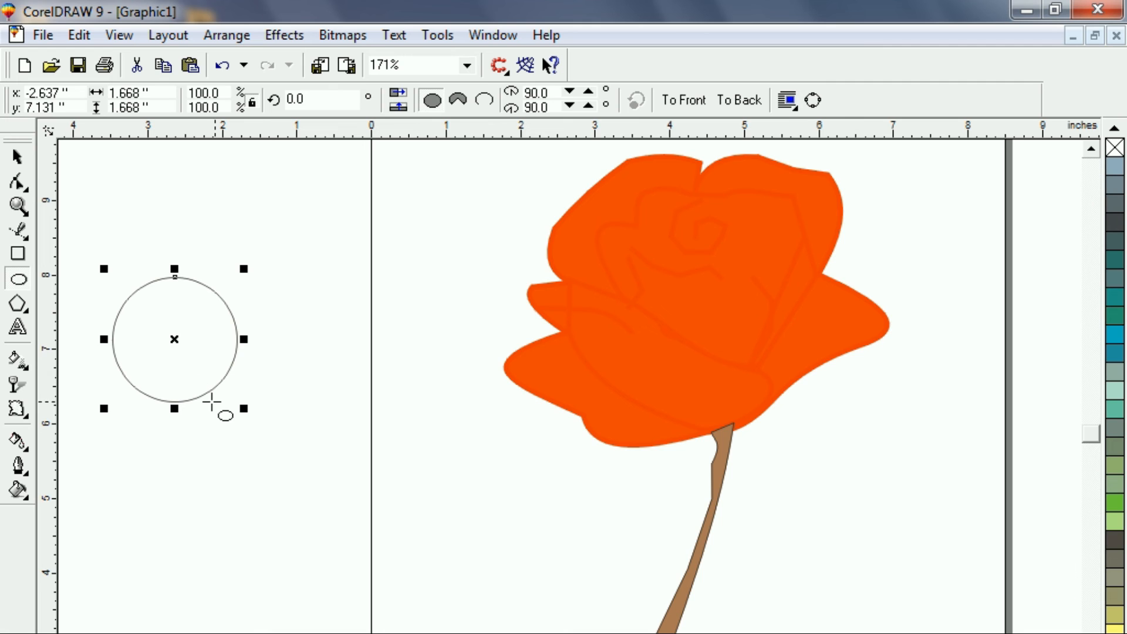
pyautogui.moveTo(176, 335); pyautogui.dragTo(249, 340)
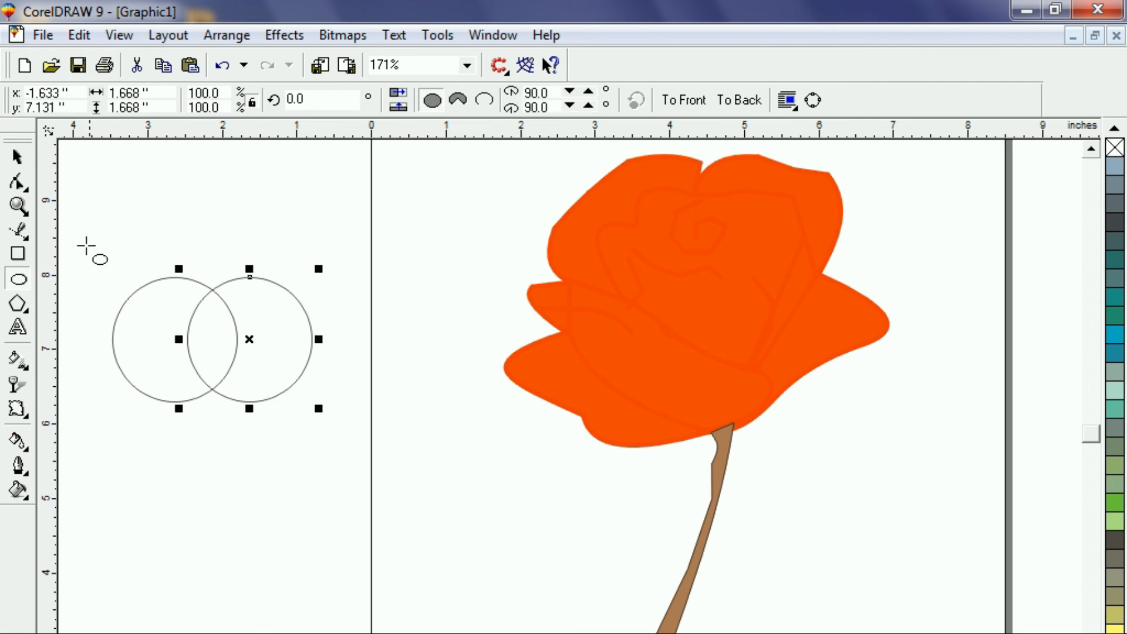
# Select both circles and create their intersection as a leaf shape
pyautogui.click(17, 157)
pyautogui.click(88, 210)
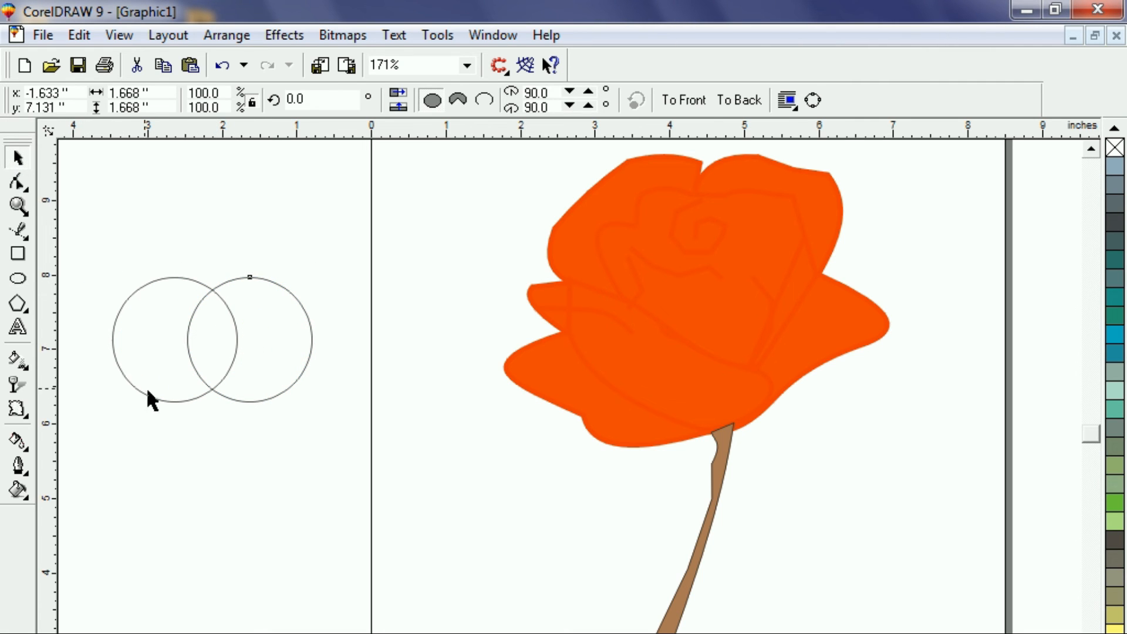
pyautogui.moveTo(337, 460); pyautogui.dragTo(338, 462)
pyautogui.click(725, 96)
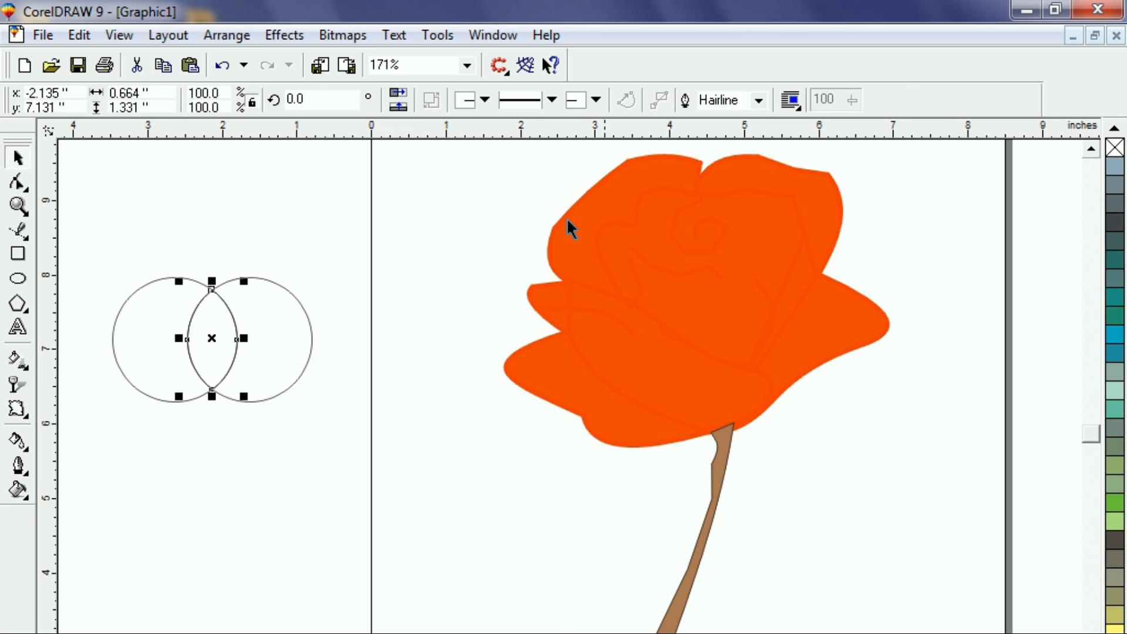
# Delete the two original circles, keeping only the leaf-shaped intersection
pyautogui.click(122, 326)
pyautogui.press('Delete')
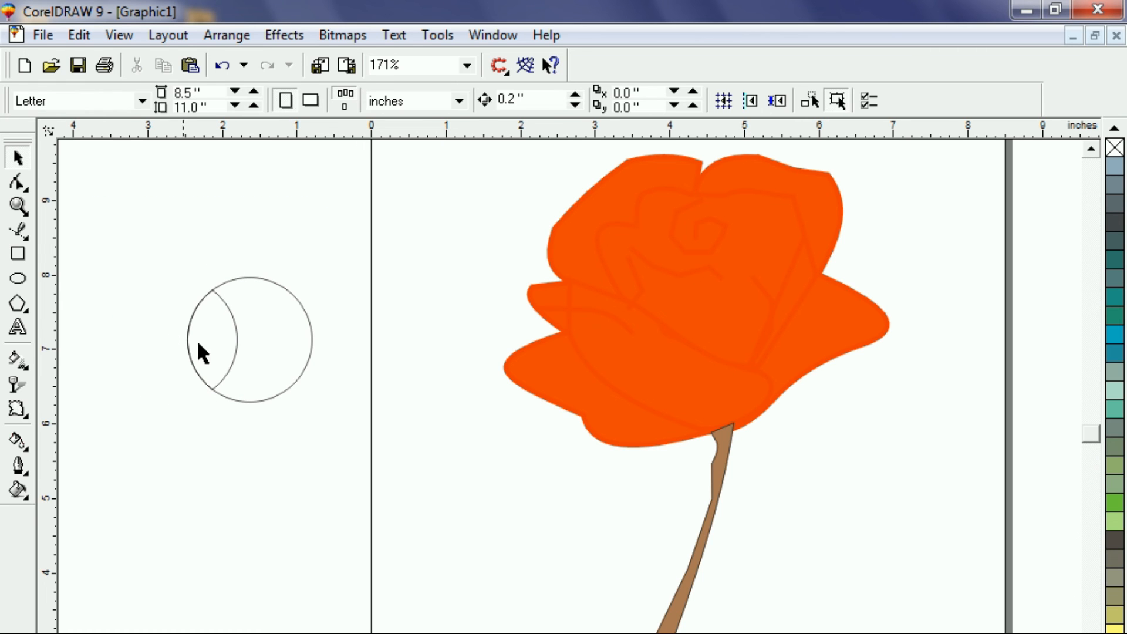
pyautogui.click(291, 384)
pyautogui.press('Delete')
# Apply a zipper distortion to the leaf shape with amplitude 5 and frequency 9, and deselect it
pyautogui.click(216, 385)
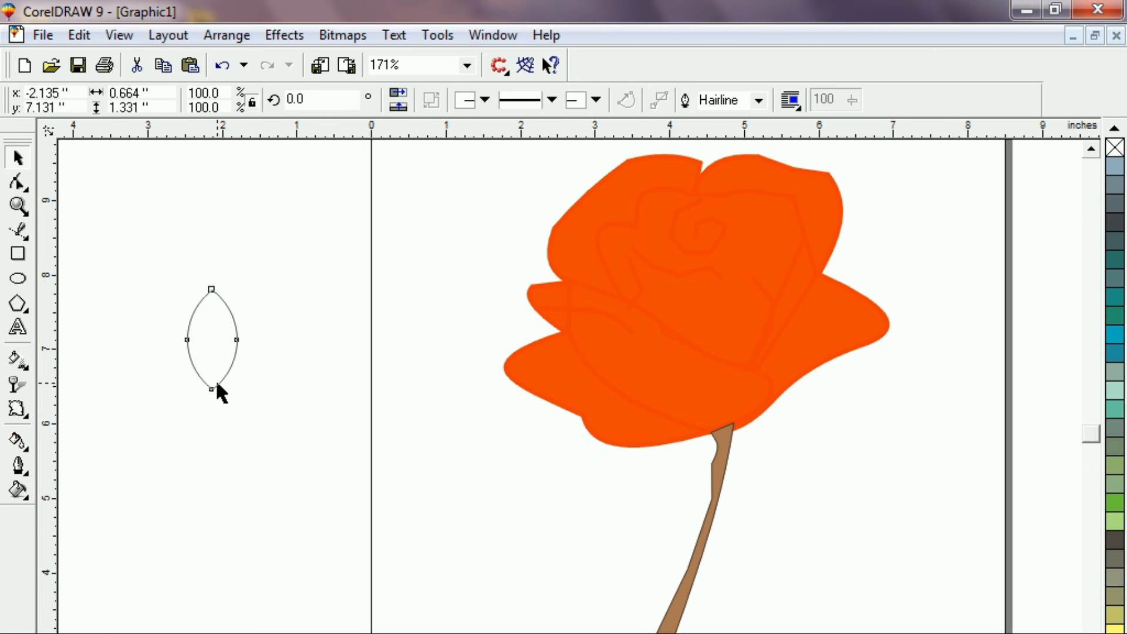
pyautogui.click(22, 411)
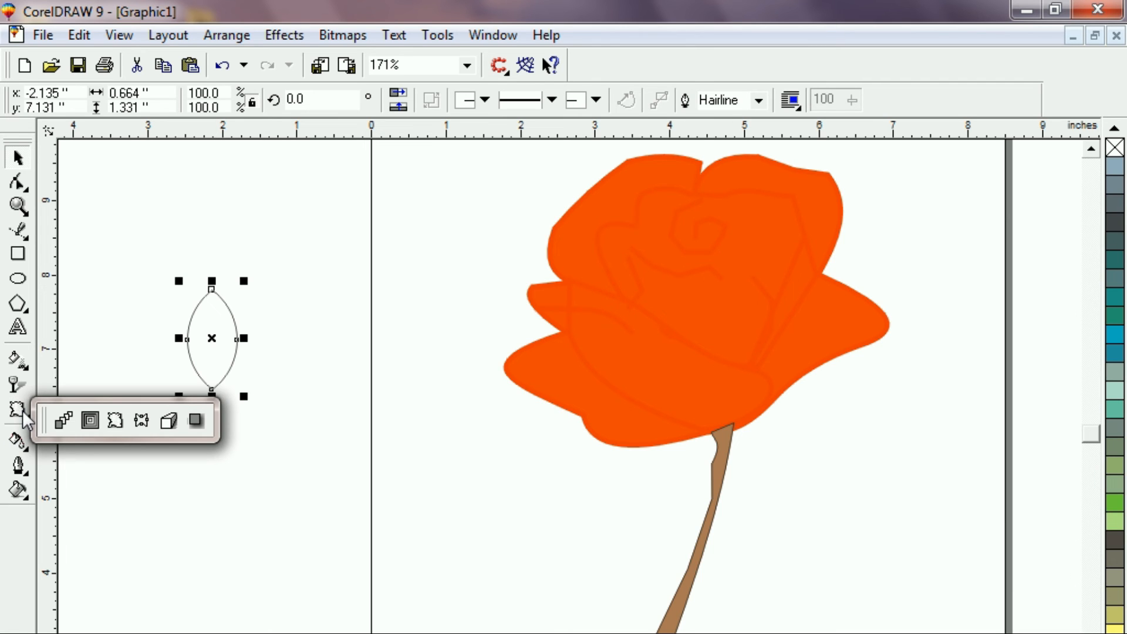
pyautogui.click(114, 427)
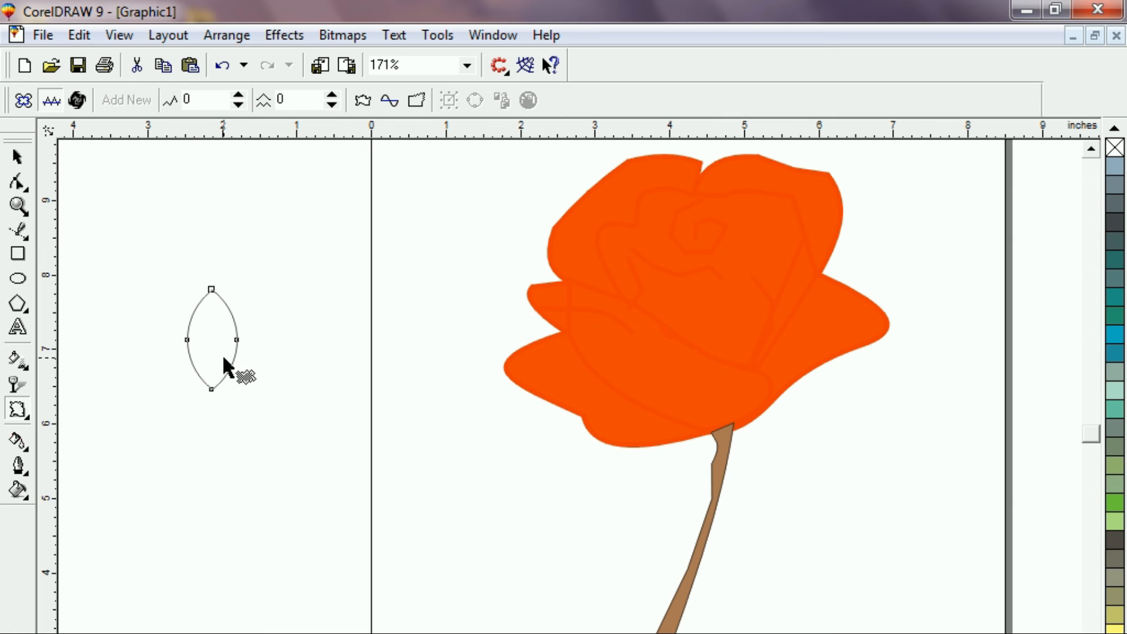
pyautogui.moveTo(217, 362); pyautogui.dragTo(232, 381)
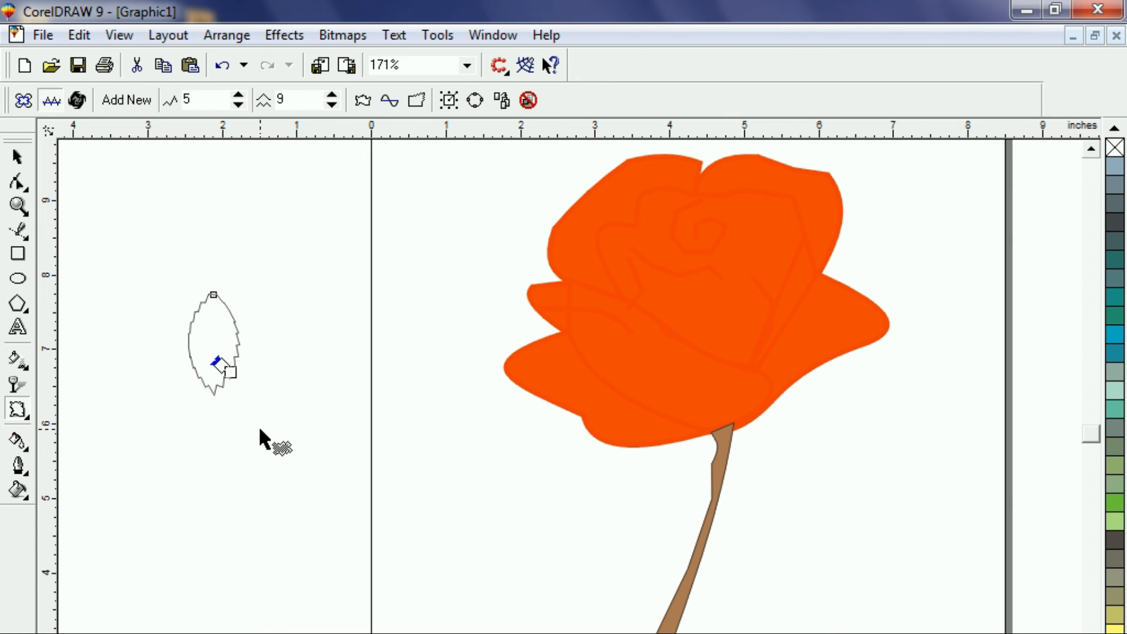
pyautogui.click(16, 158)
pyautogui.click(160, 459)
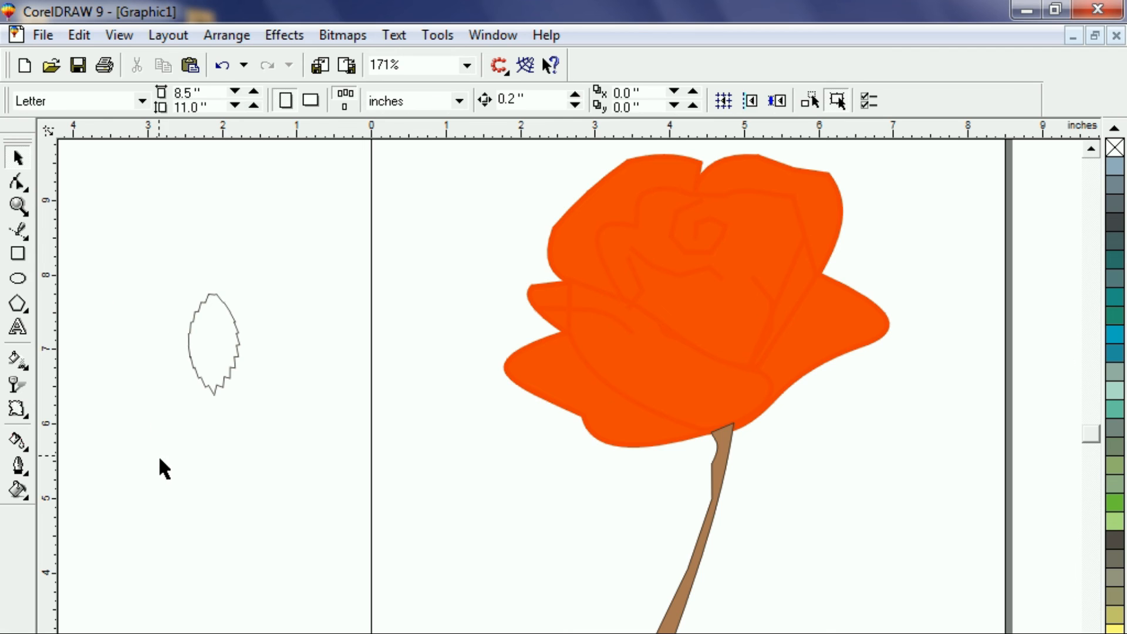
# Draw a straight, nearly vertical freehand line through the middle of the leaf, extending past both tips
pyautogui.click(222, 352)
pyautogui.click(145, 326)
pyautogui.click(197, 352)
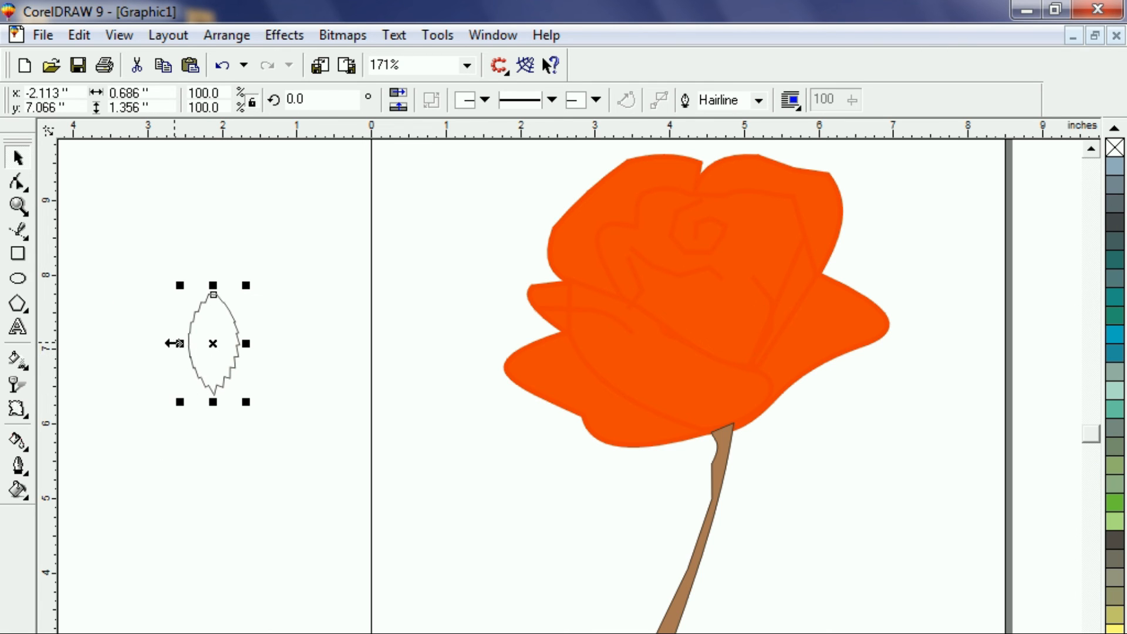
pyautogui.hotkey('shift', 'F2')
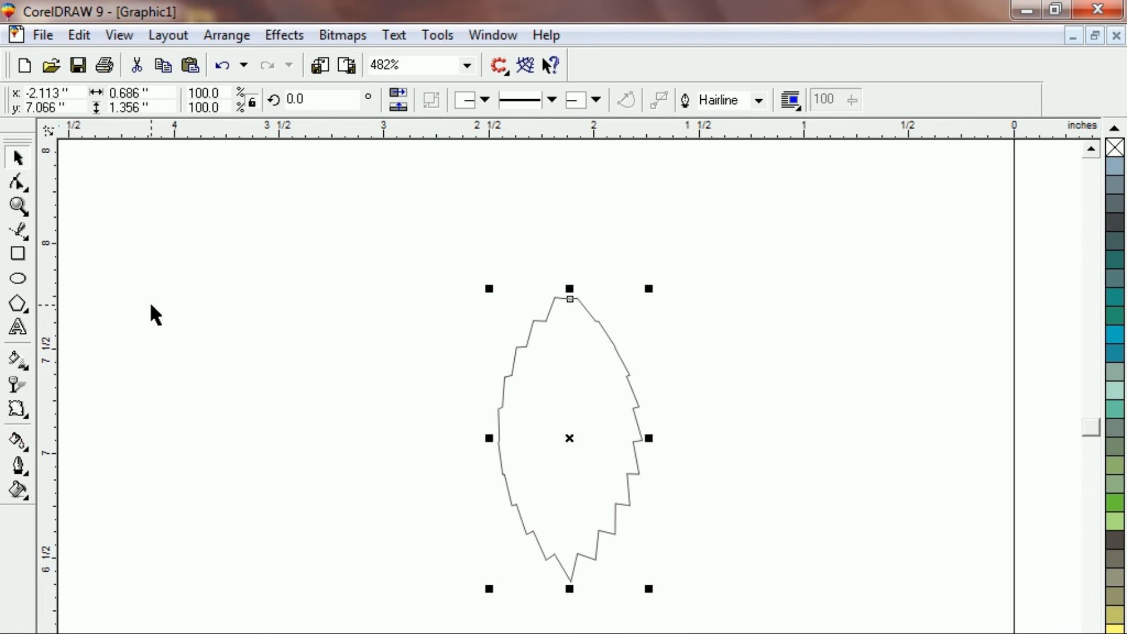
pyautogui.click(19, 238)
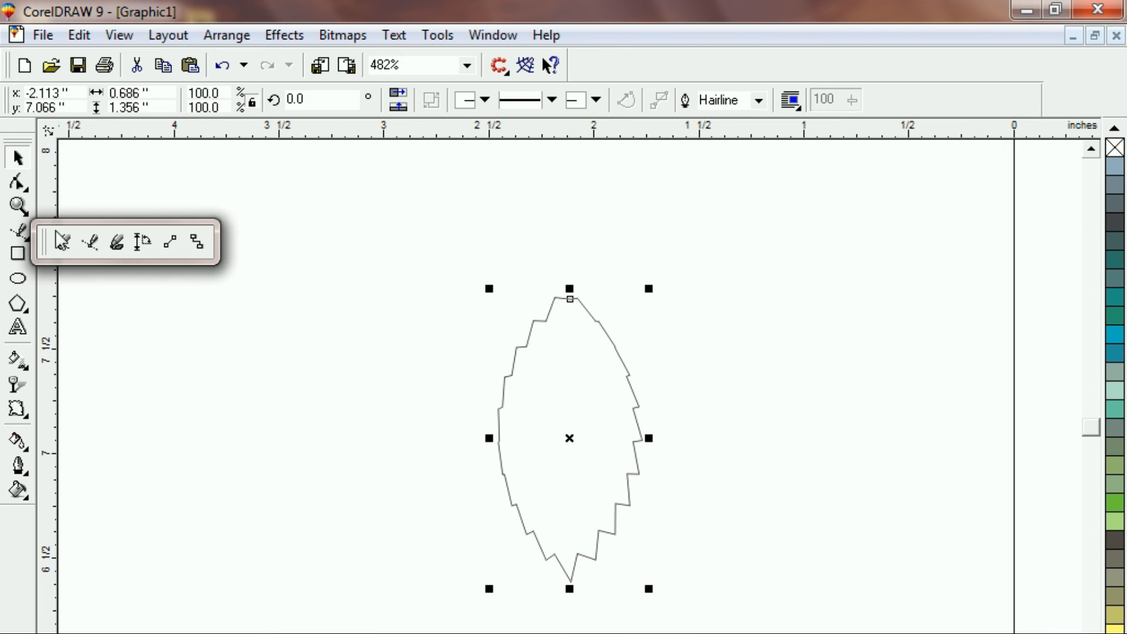
pyautogui.click(67, 242)
pyautogui.click(562, 273)
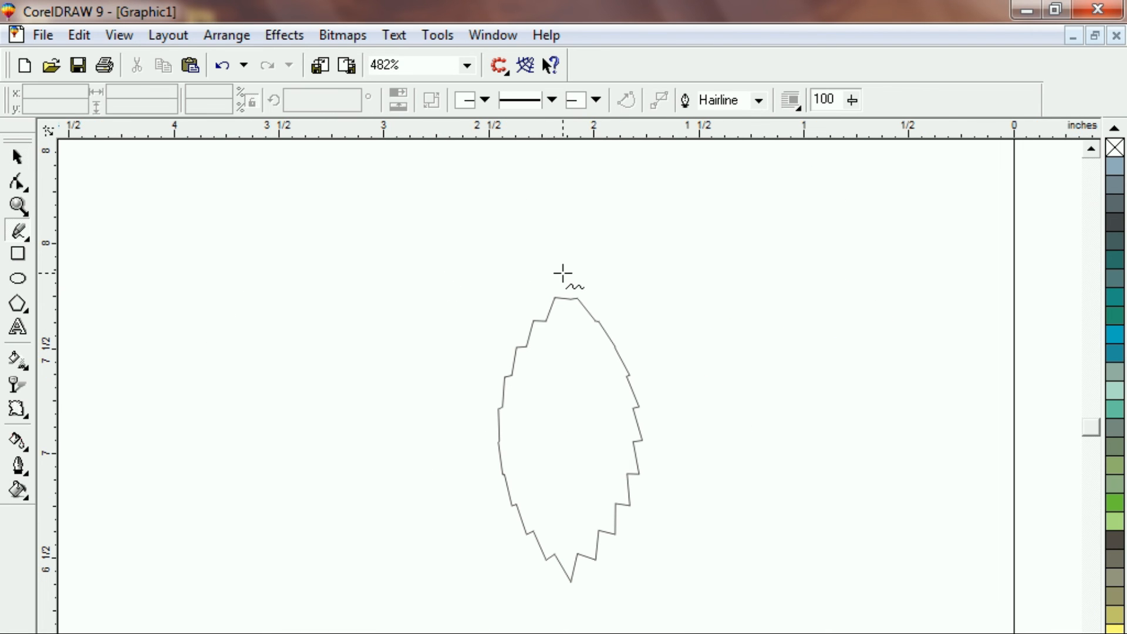
pyautogui.click(576, 627)
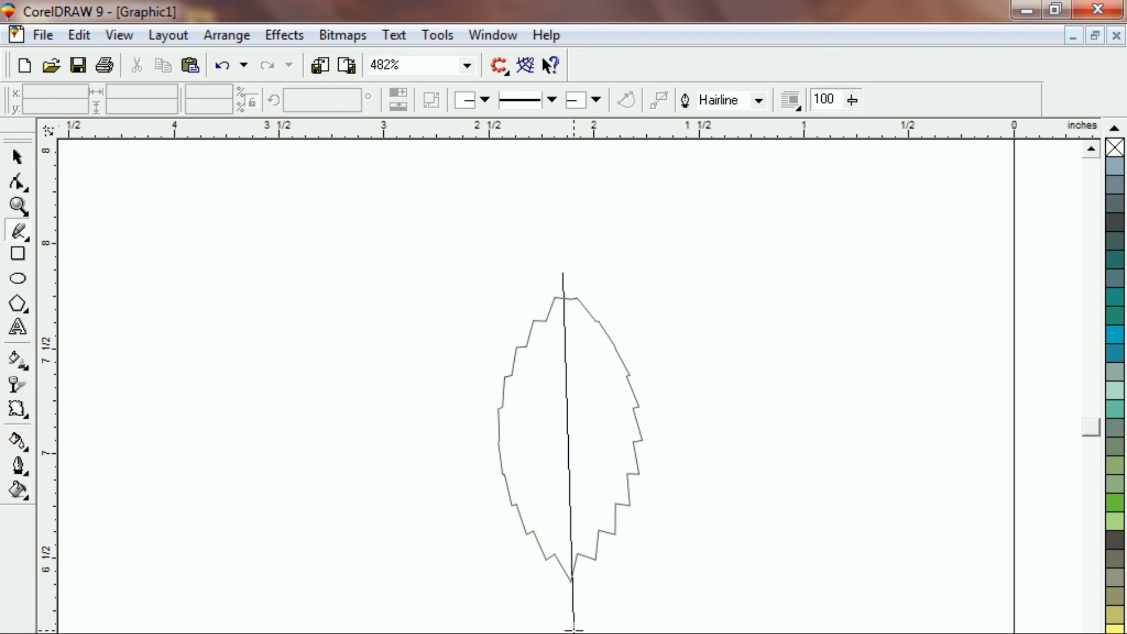
pyautogui.click(569, 632)
# Trim the leaf with the centre line and move the trimmed leaf to the left, clear of the line
pyautogui.click(17, 157)
pyautogui.click(390, 266)
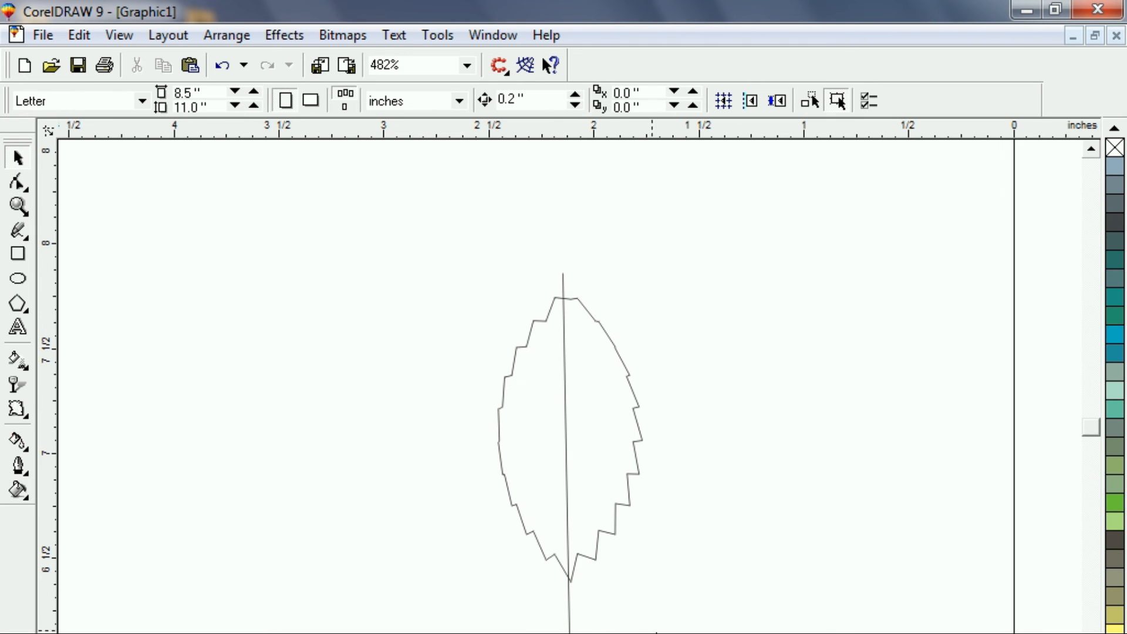
pyautogui.moveTo(386, 216); pyautogui.dragTo(699, 632)
pyautogui.click(698, 102)
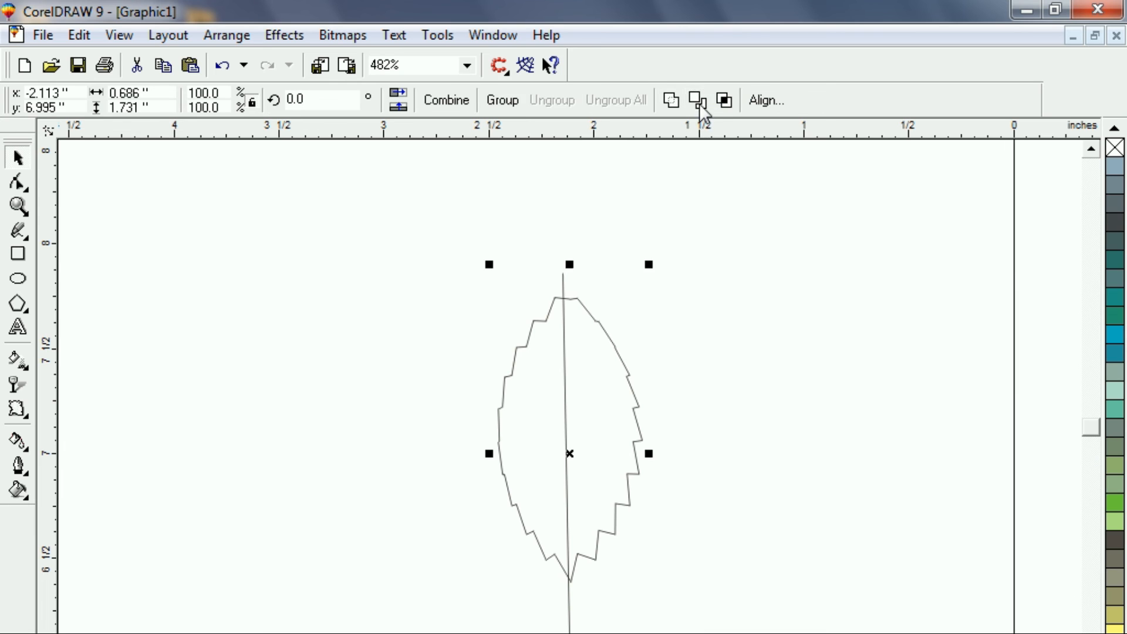
pyautogui.click(366, 304)
pyautogui.moveTo(499, 418); pyautogui.dragTo(218, 408)
pyautogui.click(138, 466)
# Break the trimmed leaf apart into separate halves and deselect them
pyautogui.click(215, 426)
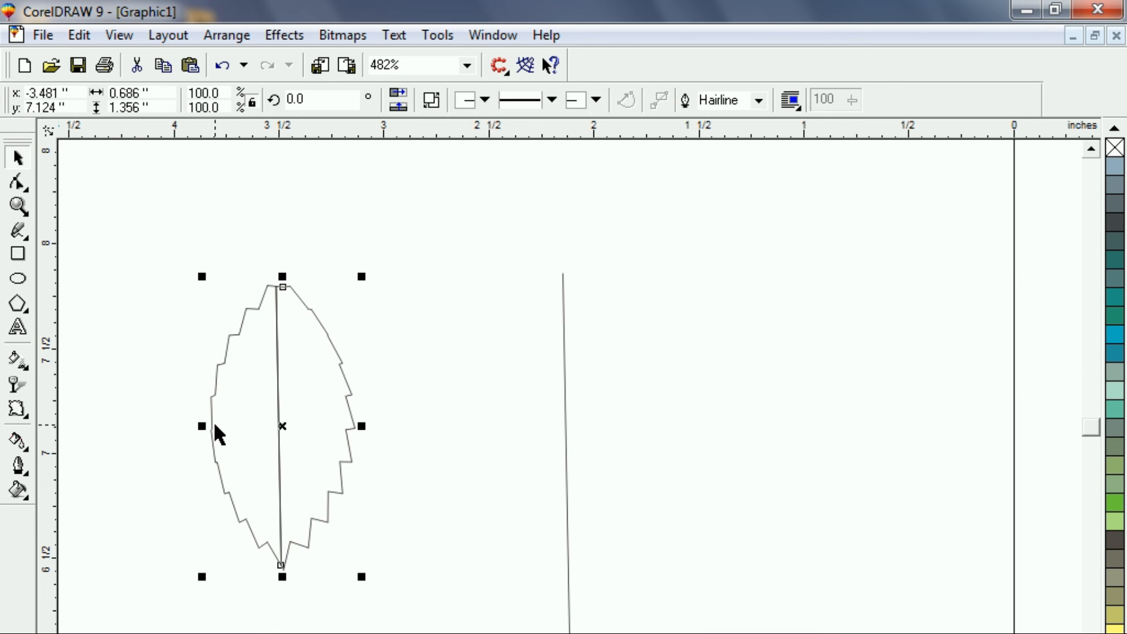
pyautogui.click(429, 107)
pyautogui.click(174, 266)
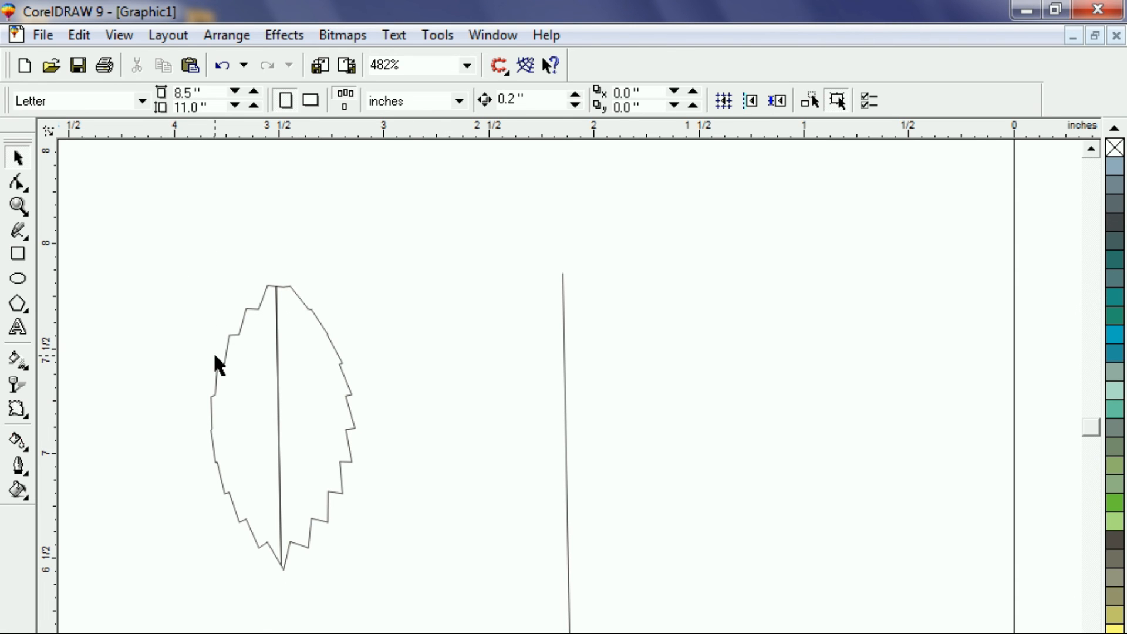
# Fill both leaf halves with dark green and remove their outlines
pyautogui.moveTo(176, 221); pyautogui.dragTo(415, 613)
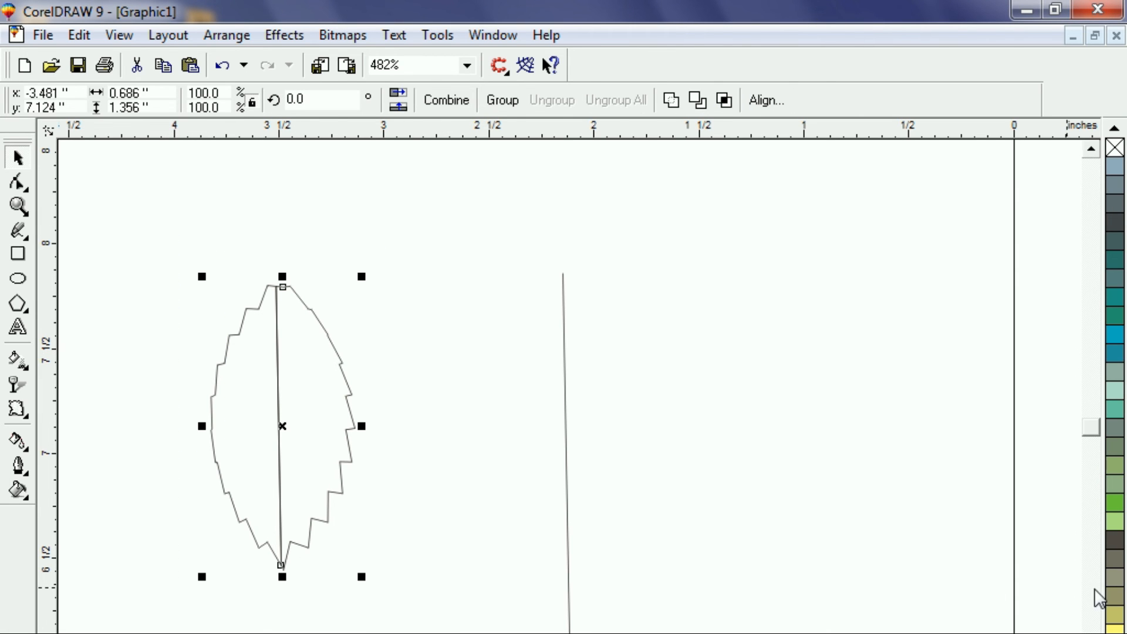
pyautogui.click(1114, 632)
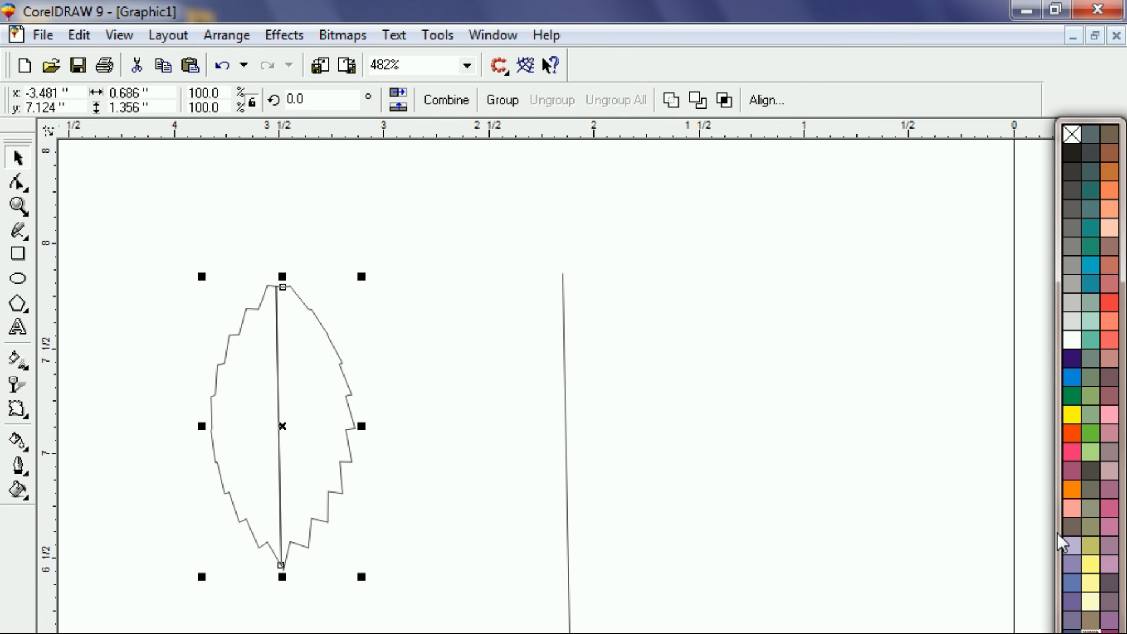
pyautogui.click(1069, 390)
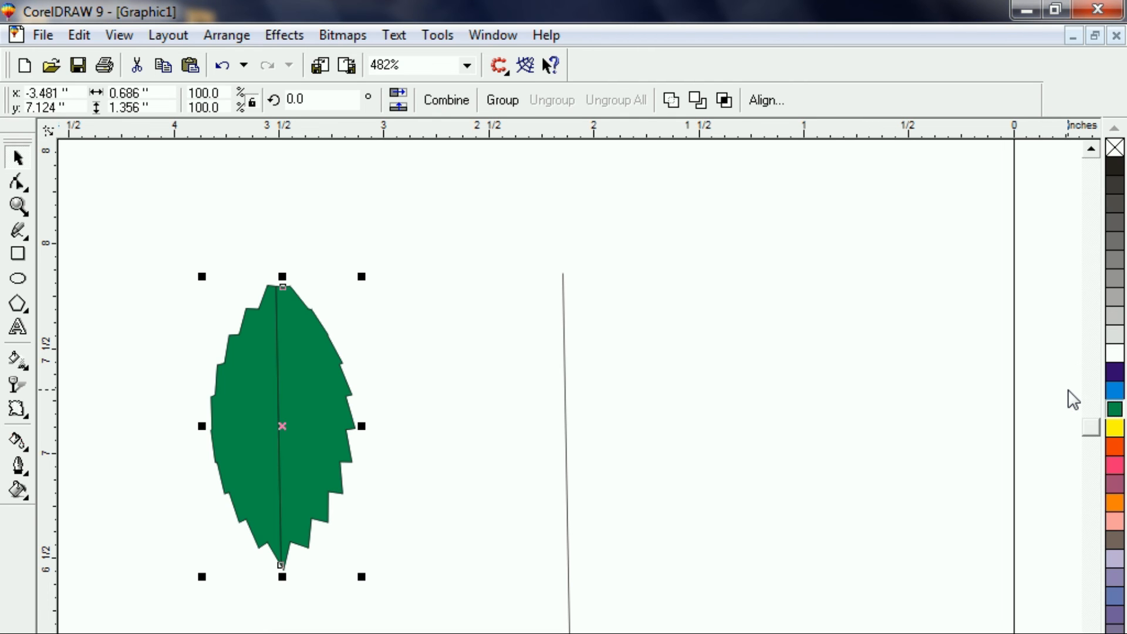
pyautogui.rightClick(1115, 148)
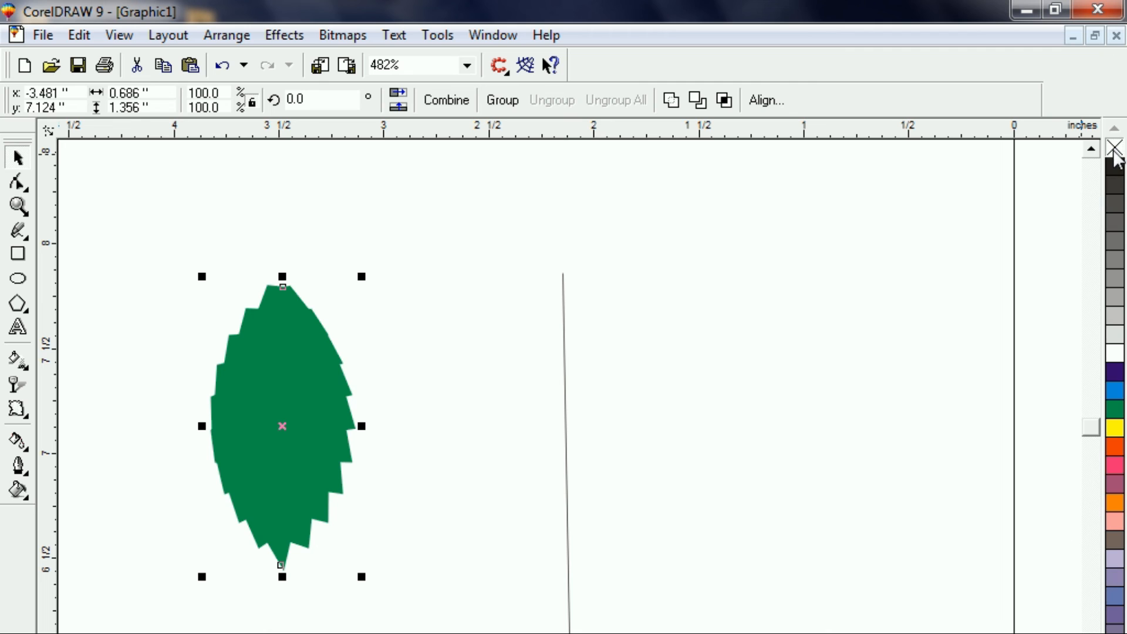
# Apply a linear fountain transparency to the right half of the leaf, running from above its tip to below its base
pyautogui.click(115, 252)
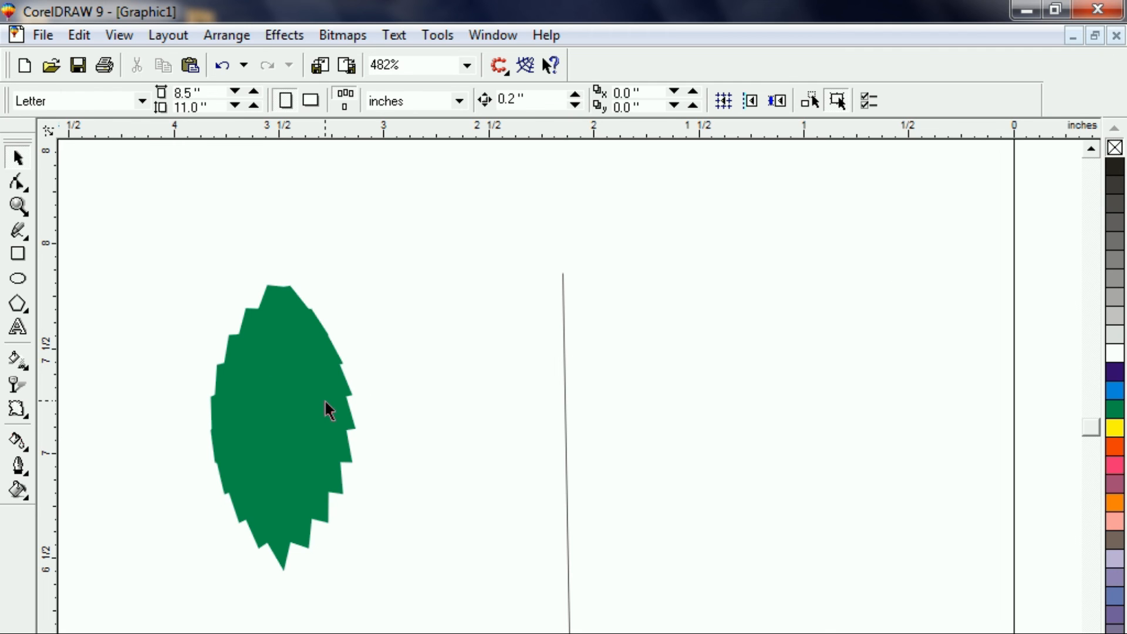
pyautogui.click(324, 400)
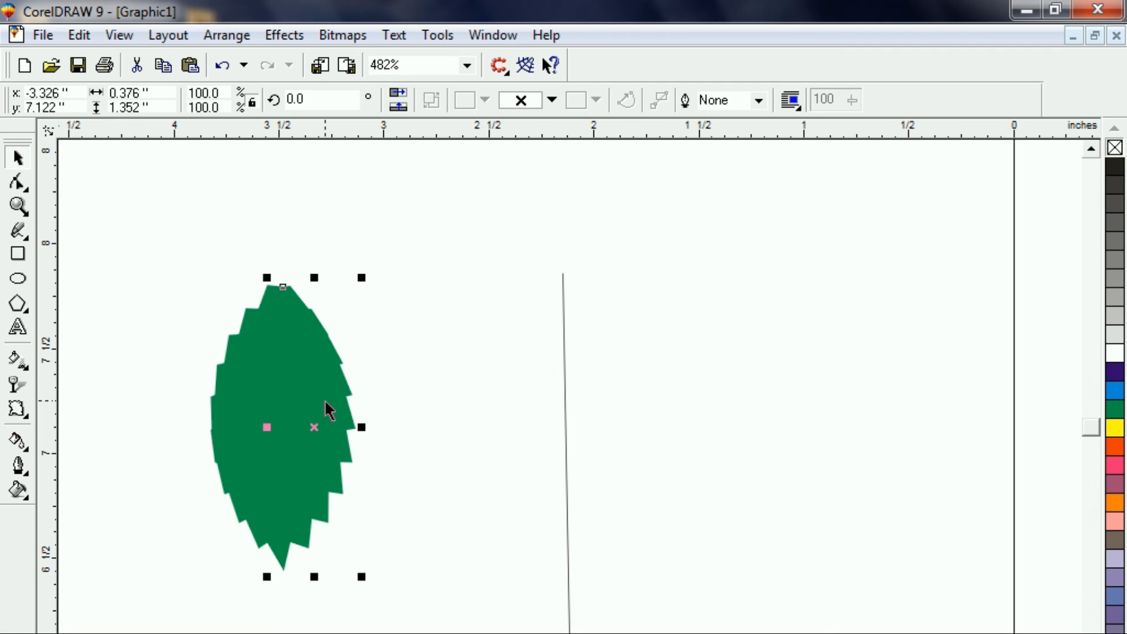
pyautogui.click(15, 386)
pyautogui.moveTo(312, 240); pyautogui.dragTo(323, 611)
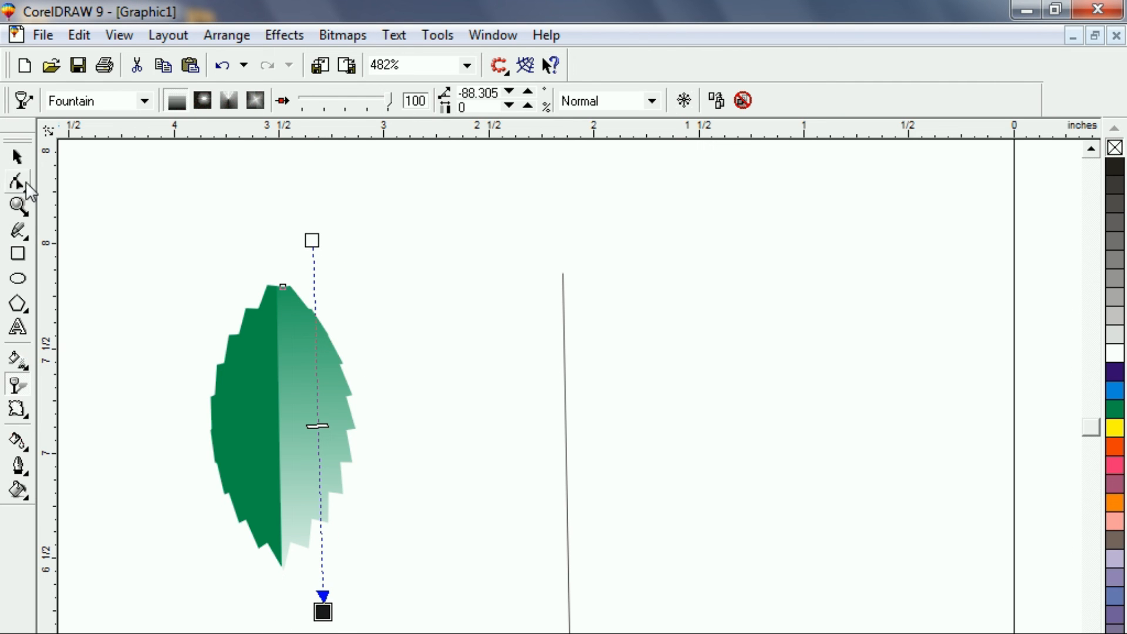
pyautogui.click(16, 156)
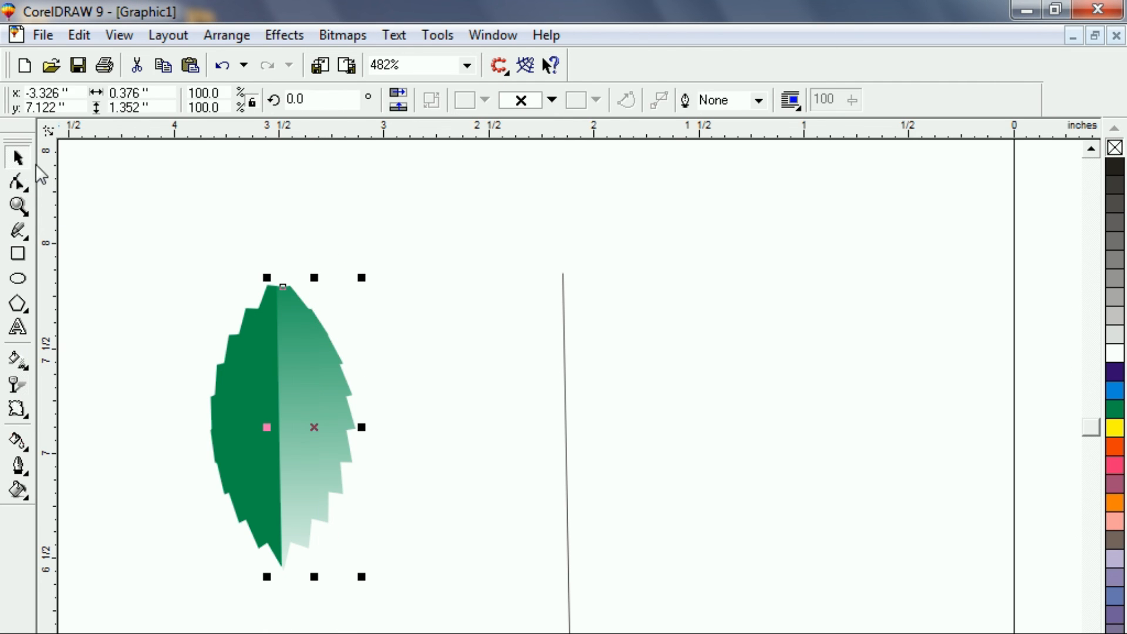
pyautogui.click(213, 337)
# Group the two leaf halves, rotate the leaf diagonally up to the right and place it right of the stem's upper part
pyautogui.press('F3')
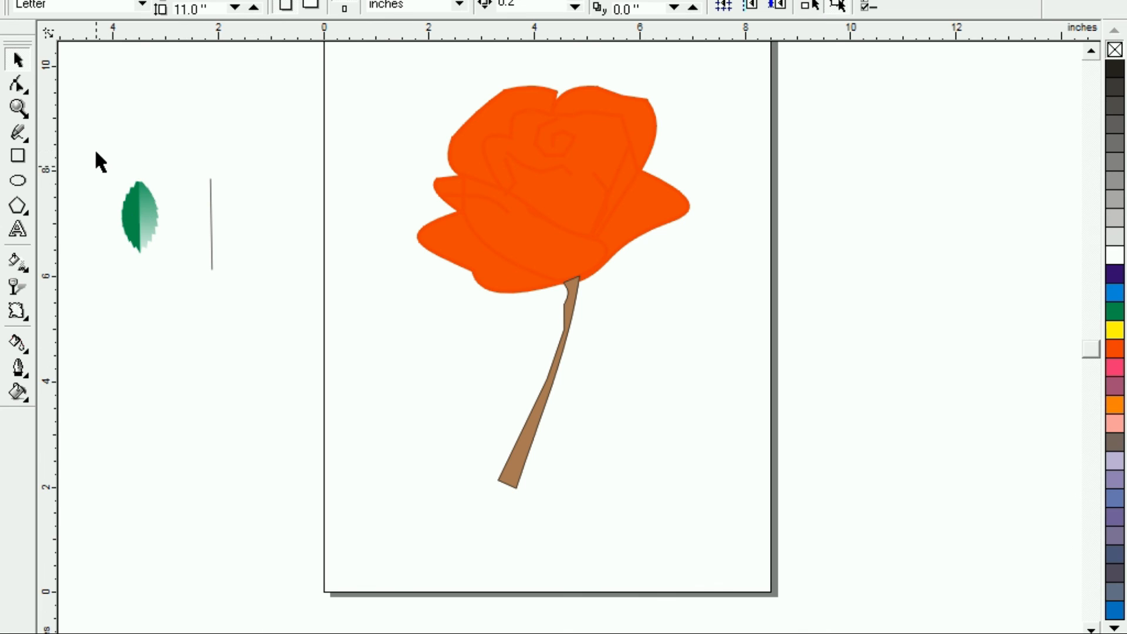
pyautogui.moveTo(95, 152); pyautogui.dragTo(174, 279)
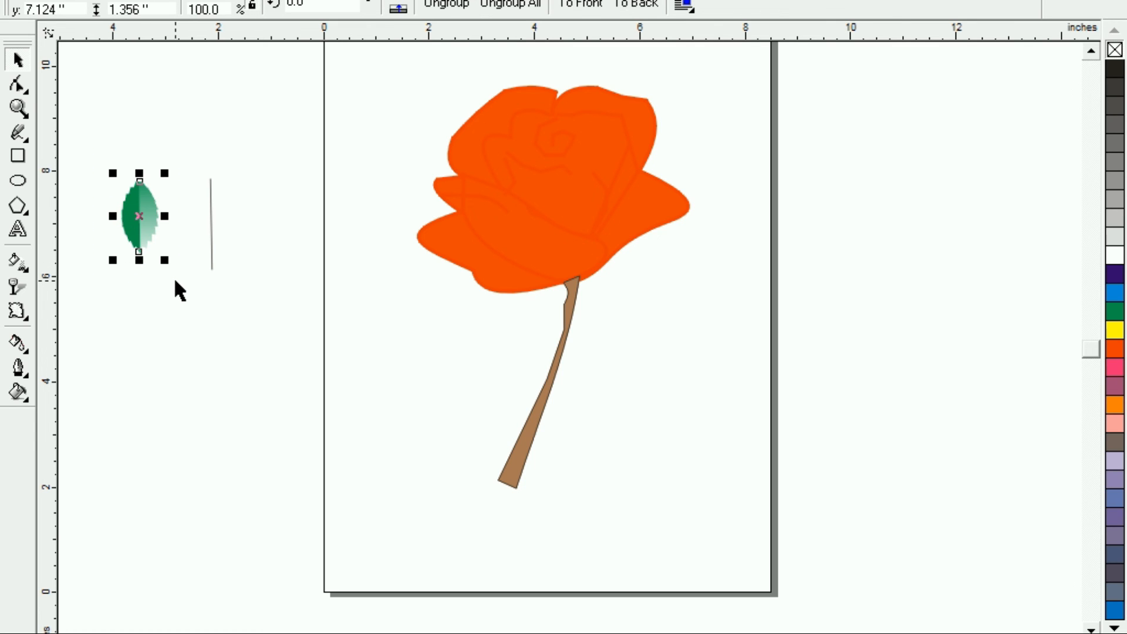
pyautogui.moveTo(145, 218); pyautogui.dragTo(576, 346)
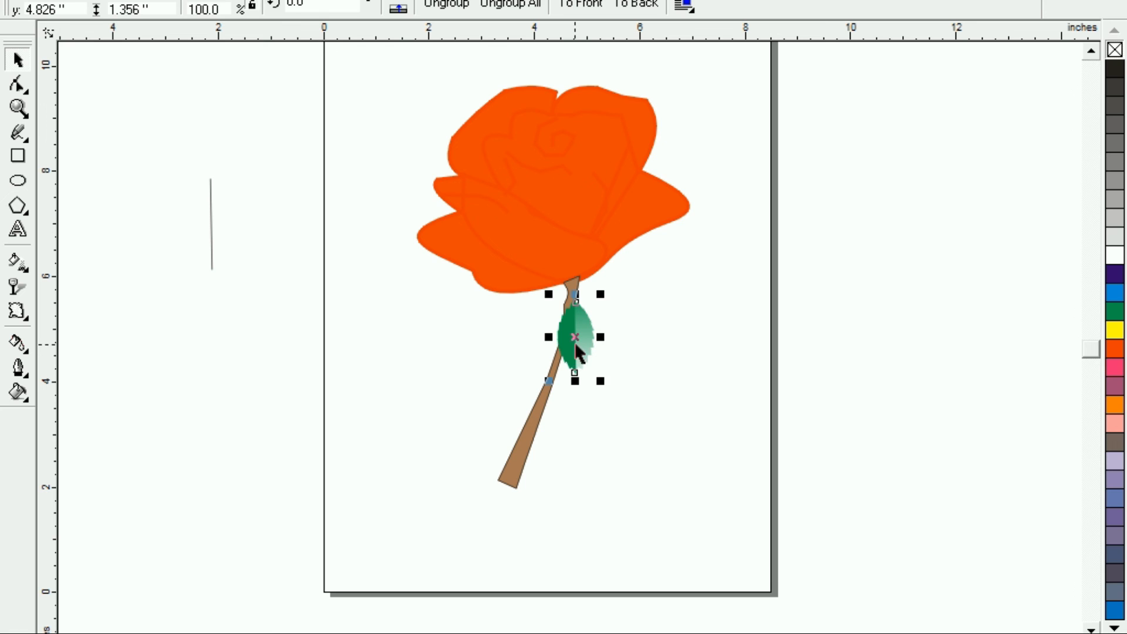
pyautogui.click(575, 359)
pyautogui.moveTo(606, 294); pyautogui.dragTo(643, 327)
pyautogui.press('Escape')
pyautogui.moveTo(578, 338); pyautogui.dragTo(610, 327)
# Select all the rose's petal shapes and lines and recolour their outlines light grey
pyautogui.click(458, 178)
pyautogui.click(385, 94)
pyautogui.moveTo(362, 124); pyautogui.dragTo(745, 325)
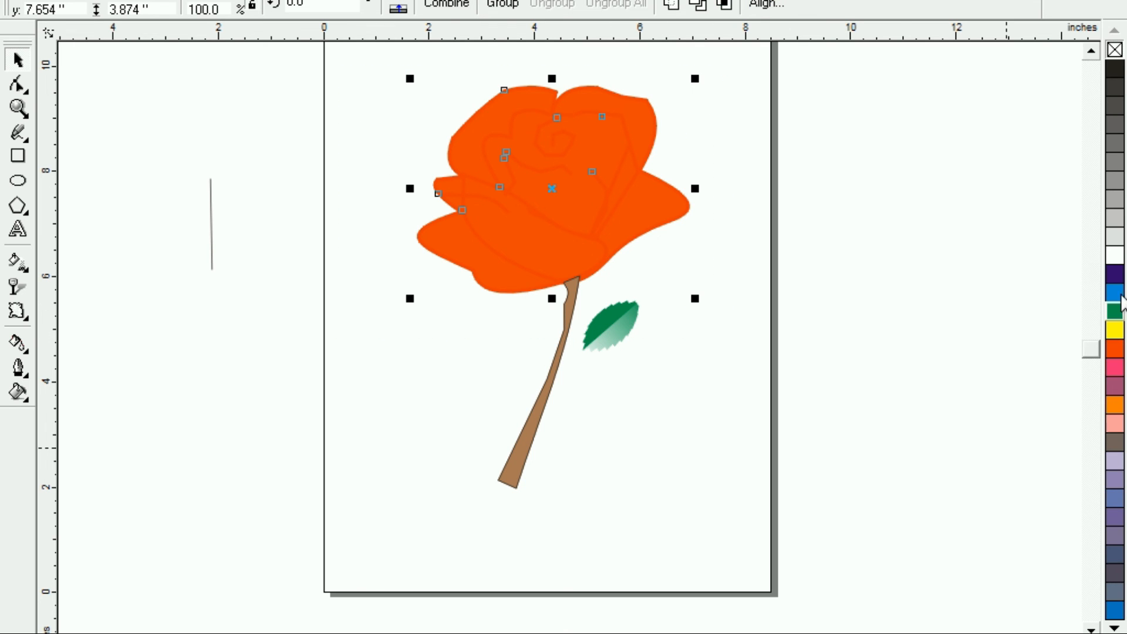
pyautogui.rightClick(1121, 275)
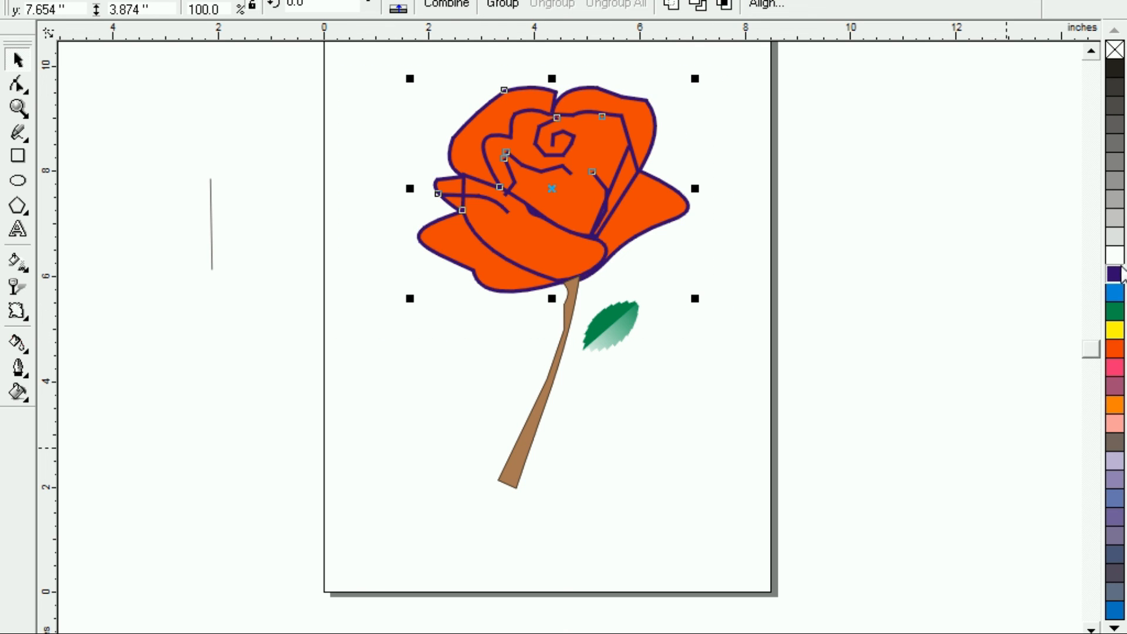
pyautogui.rightClick(1117, 347)
pyautogui.moveTo(372, 72); pyautogui.dragTo(708, 325)
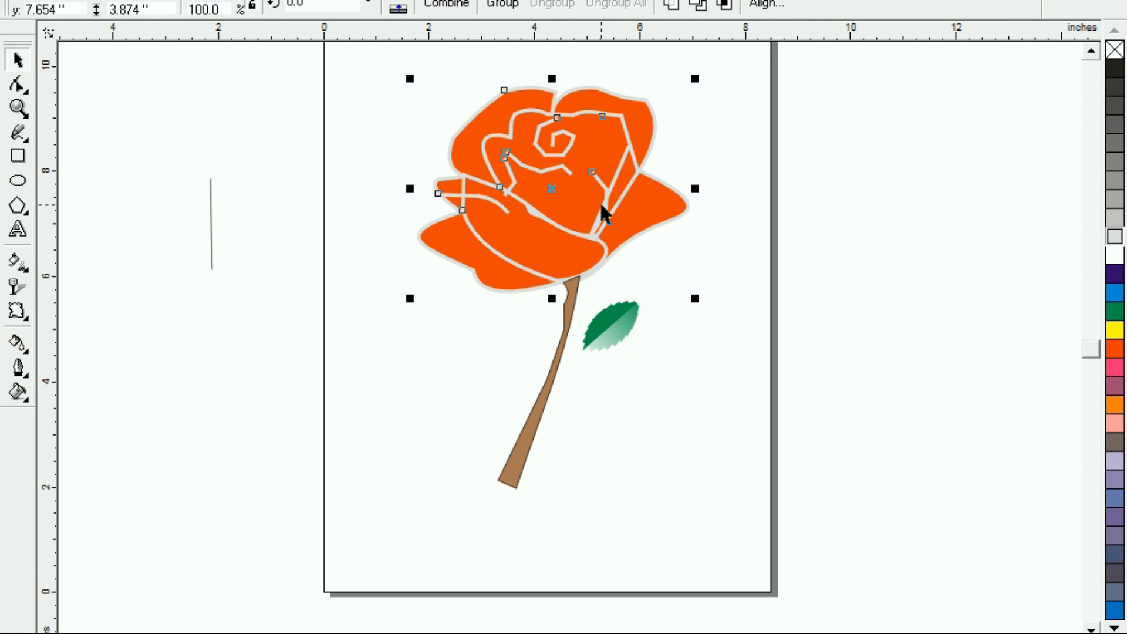
# Reduce the outline width of the selected rose shapes to a thin line, in points, and deselect them
pyautogui.press('F12')
pyautogui.click(435, 202)
pyautogui.click(433, 202)
pyautogui.click(433, 202)
pyautogui.click(433, 202)
pyautogui.click(433, 202)
pyautogui.click(433, 201)
pyautogui.click(434, 201)
pyautogui.click(433, 202)
pyautogui.moveTo(434, 201); pyautogui.dragTo(435, 202)
pyautogui.click(435, 202)
pyautogui.click(435, 202)
pyautogui.click(435, 201)
pyautogui.click(435, 202)
pyautogui.click(434, 202)
pyautogui.click(435, 202)
pyautogui.click(435, 202)
pyautogui.click(434, 201)
pyautogui.click(435, 202)
pyautogui.click(435, 202)
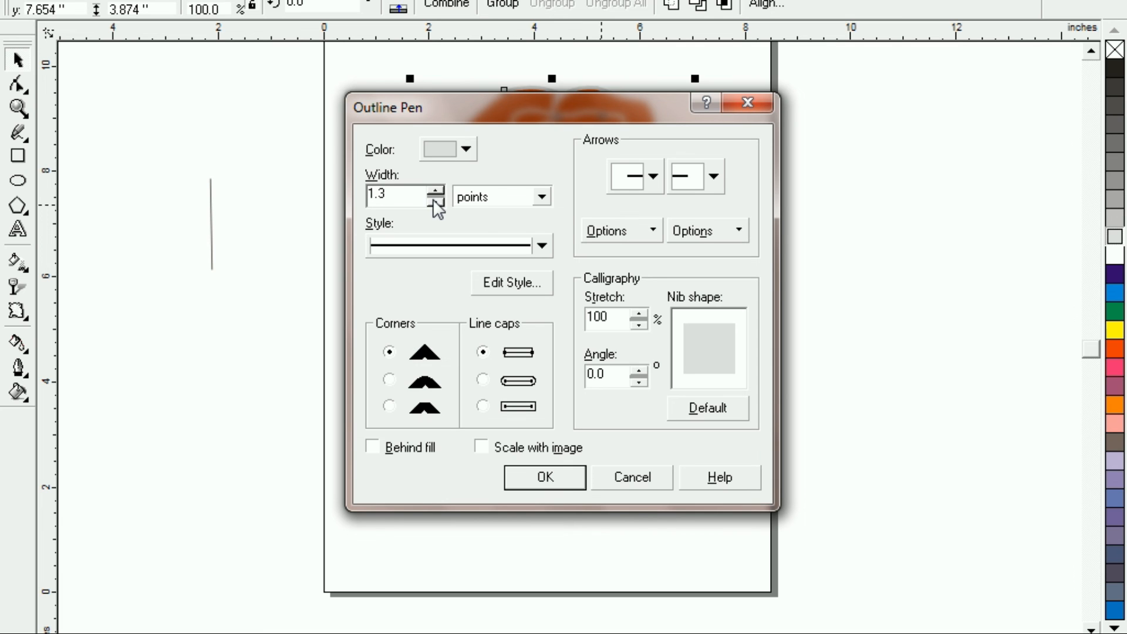
pyautogui.click(435, 202)
pyautogui.click(435, 202)
pyautogui.click(435, 202)
pyautogui.click(537, 474)
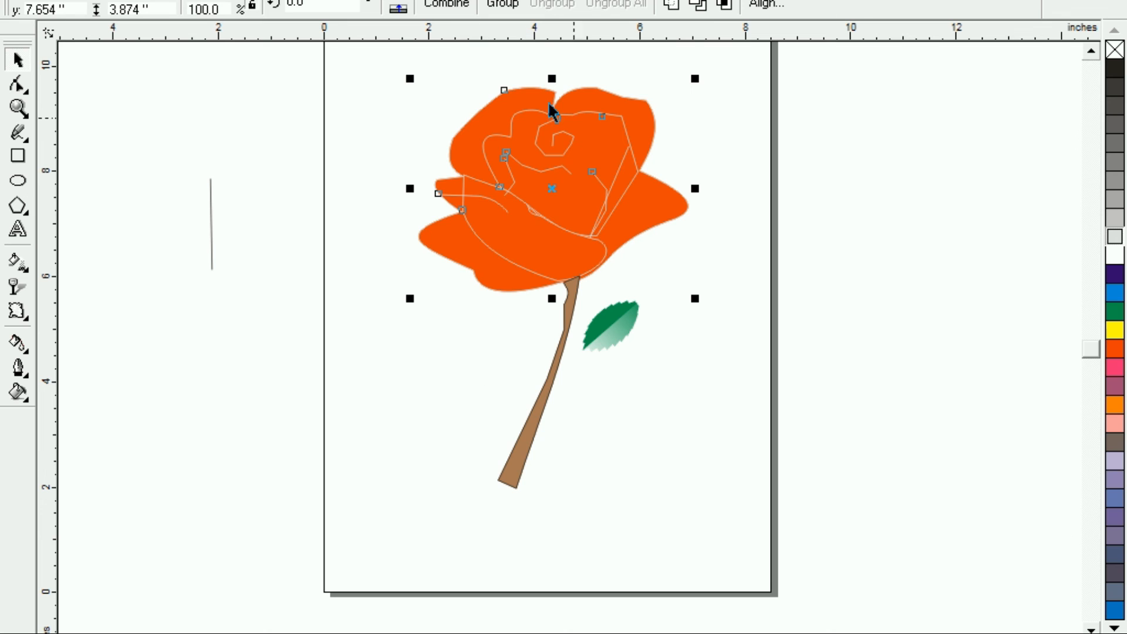
pyautogui.click(329, 146)
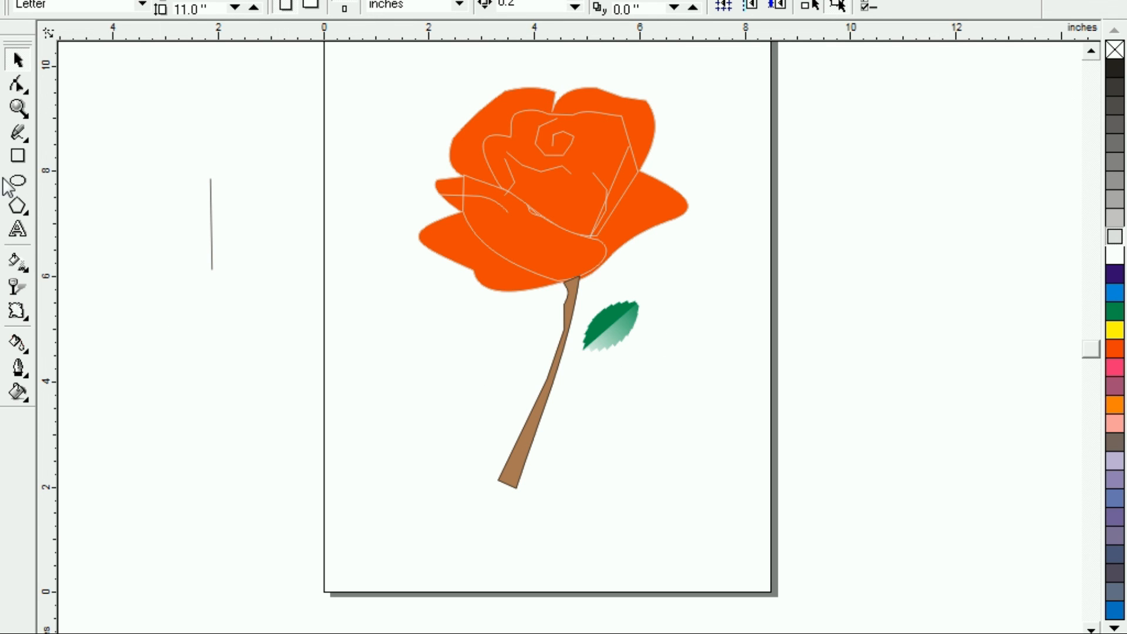
# Draw a short curved freehand stalk connecting the stem to the base of the leaf
pyautogui.click(19, 134)
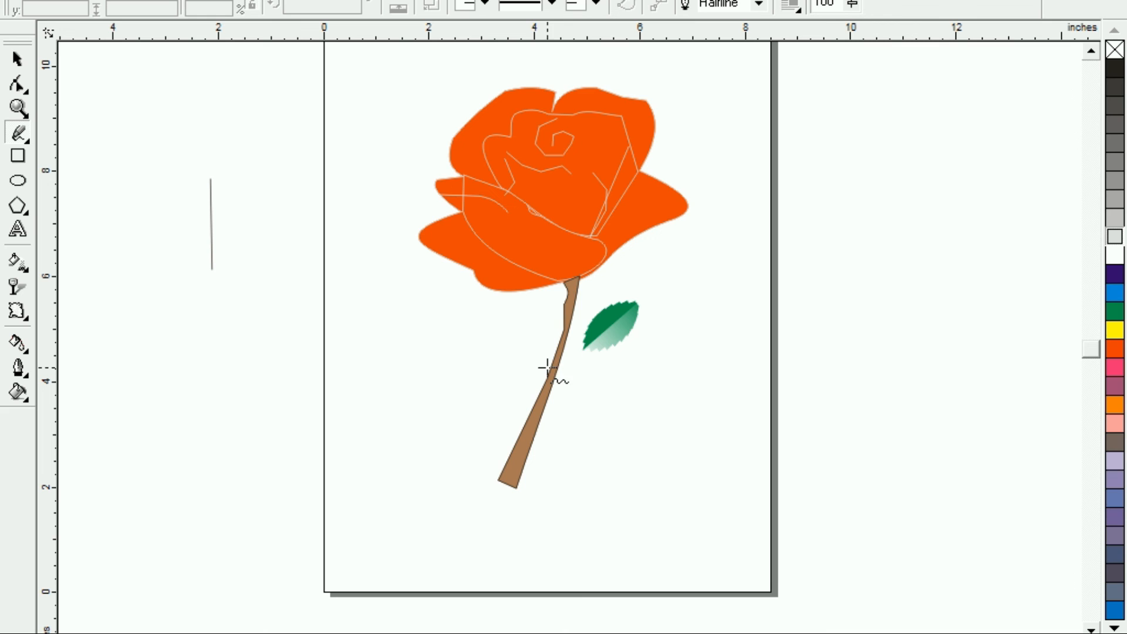
pyautogui.moveTo(558, 365); pyautogui.dragTo(586, 349)
pyautogui.click(21, 59)
pyautogui.click(360, 335)
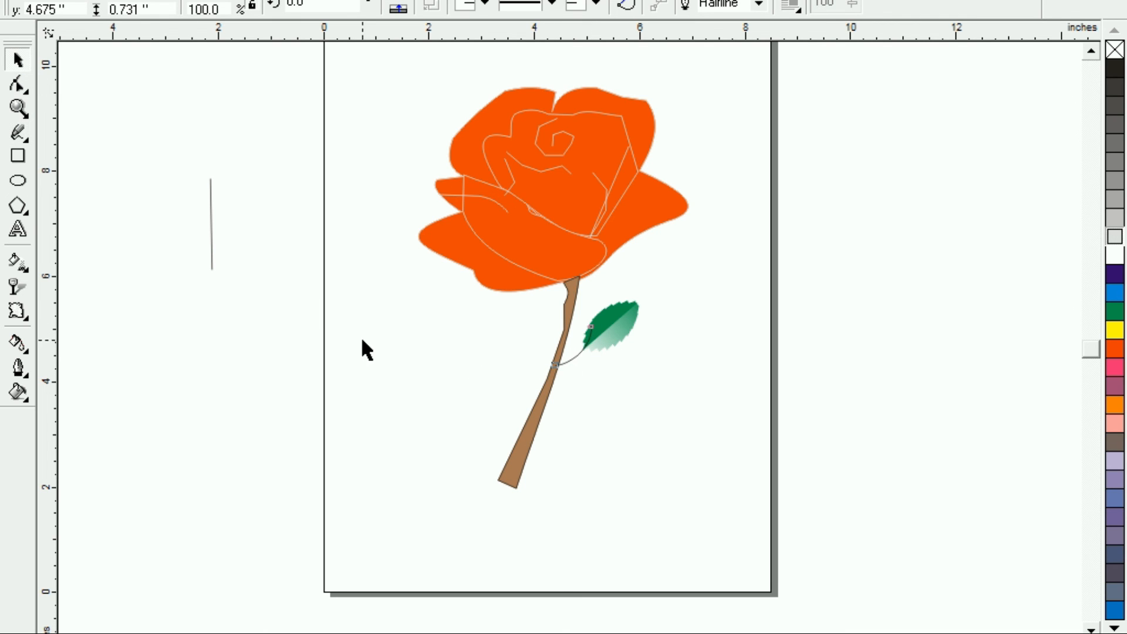
pyautogui.click(562, 361)
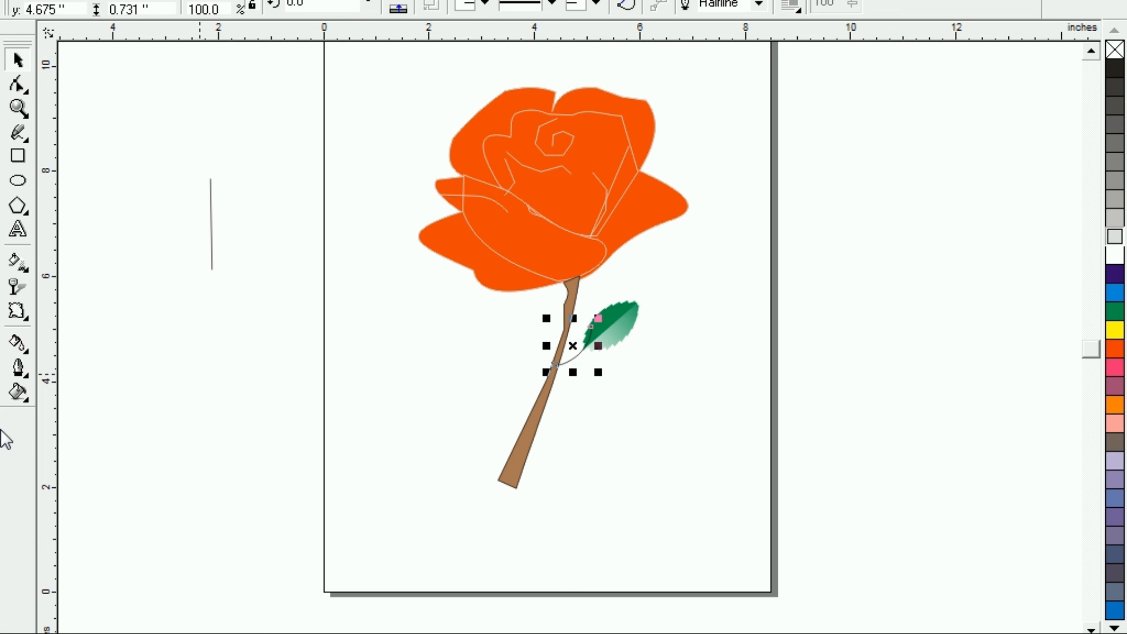
pyautogui.click(151, 414)
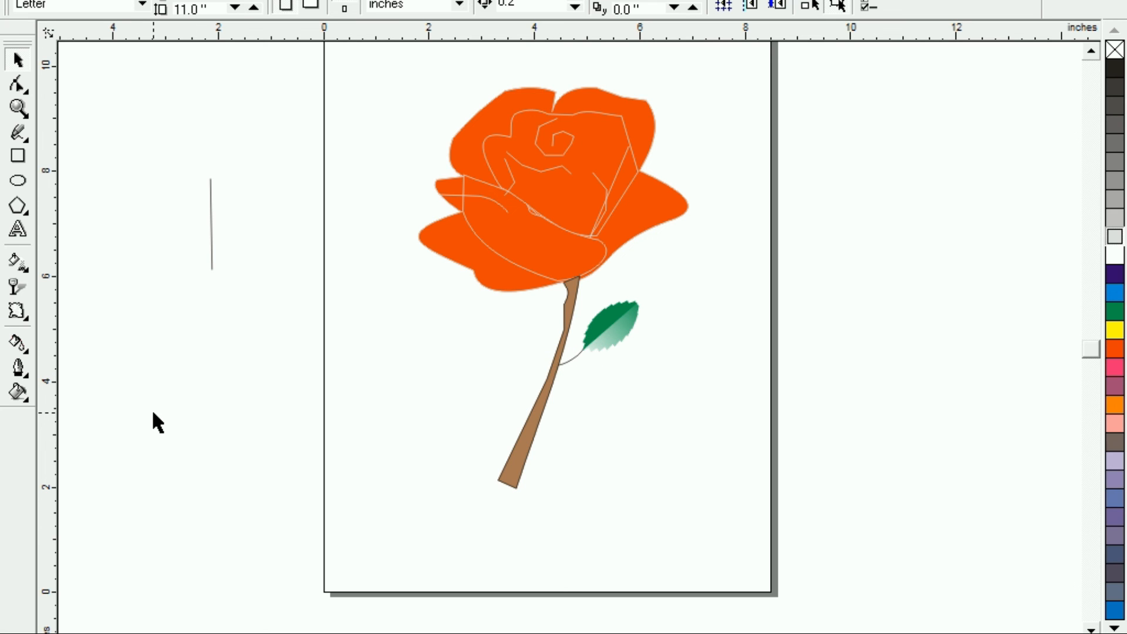
# Group the leaf with its stalk and place a horizontally mirrored copy left of the stem, slightly lower
pyautogui.moveTo(738, 295); pyautogui.dragTo(541, 399)
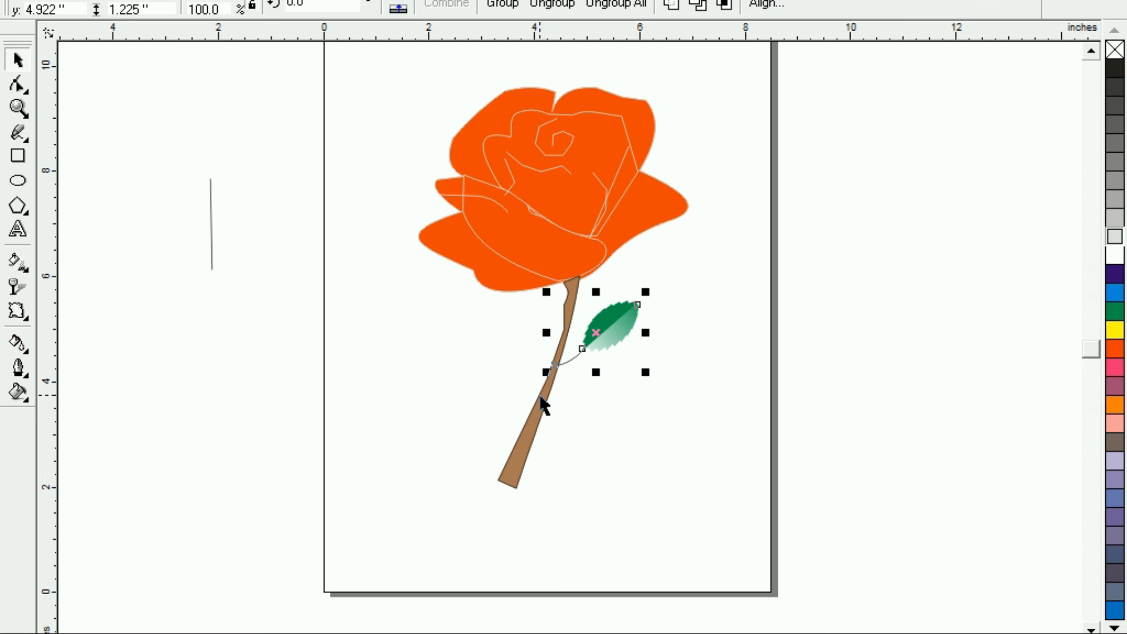
pyautogui.hotkey('ctrl', 'g')
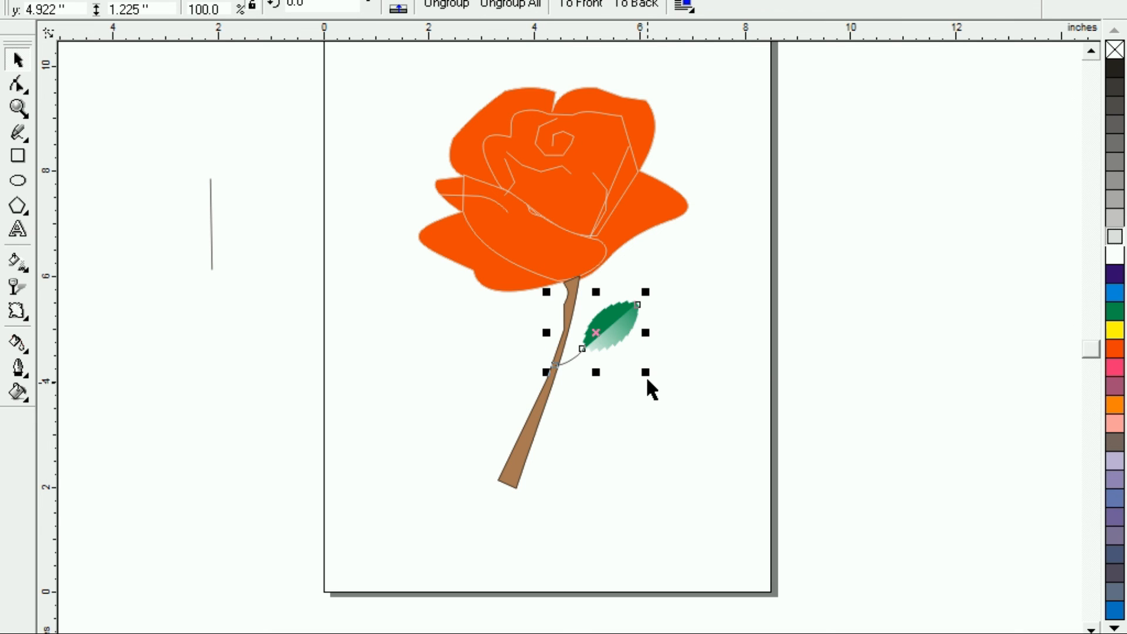
pyautogui.moveTo(645, 332); pyautogui.dragTo(492, 374)
pyautogui.click(480, 369)
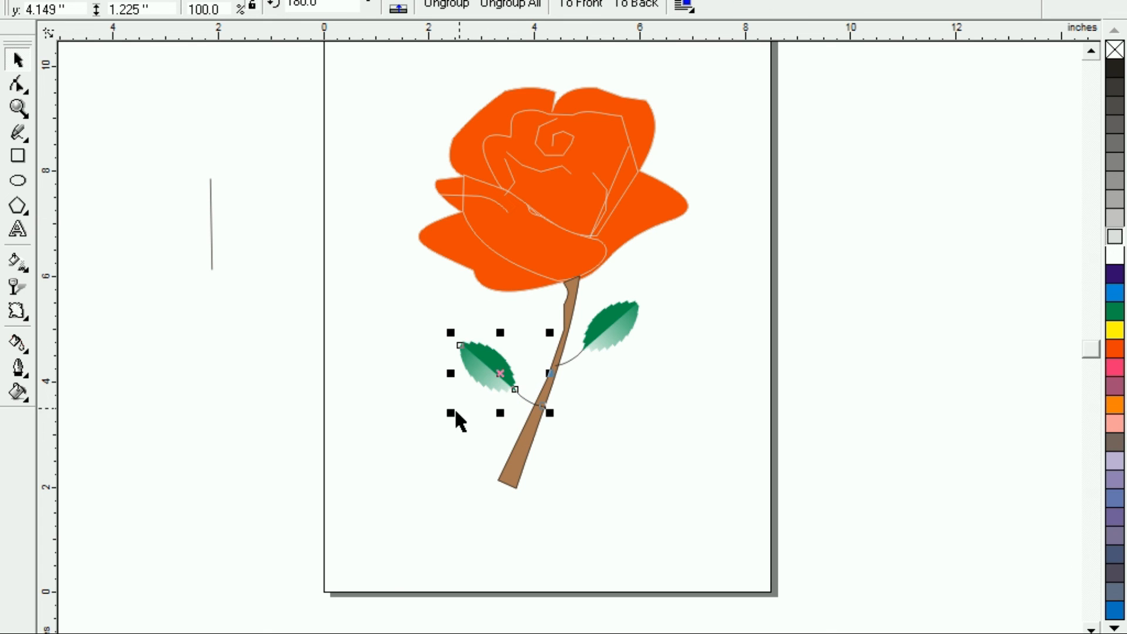
pyautogui.click(444, 419)
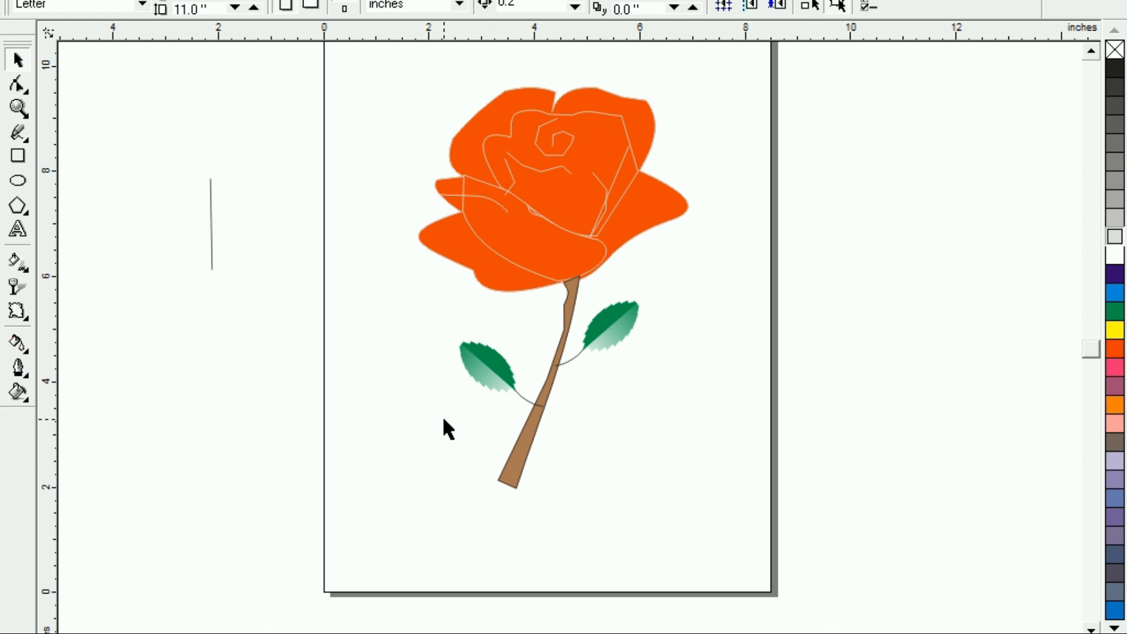
# Mirror a copy of the left leaf horizontally and attach it to the right side of the stem's lower part
pyautogui.click(492, 376)
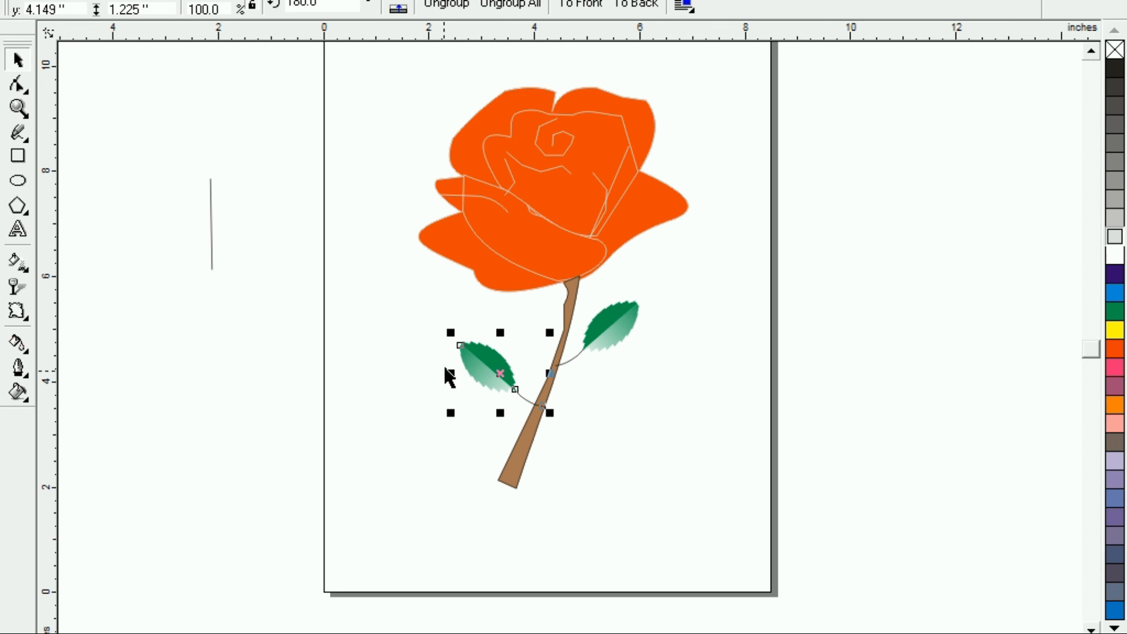
pyautogui.moveTo(450, 374); pyautogui.dragTo(571, 421)
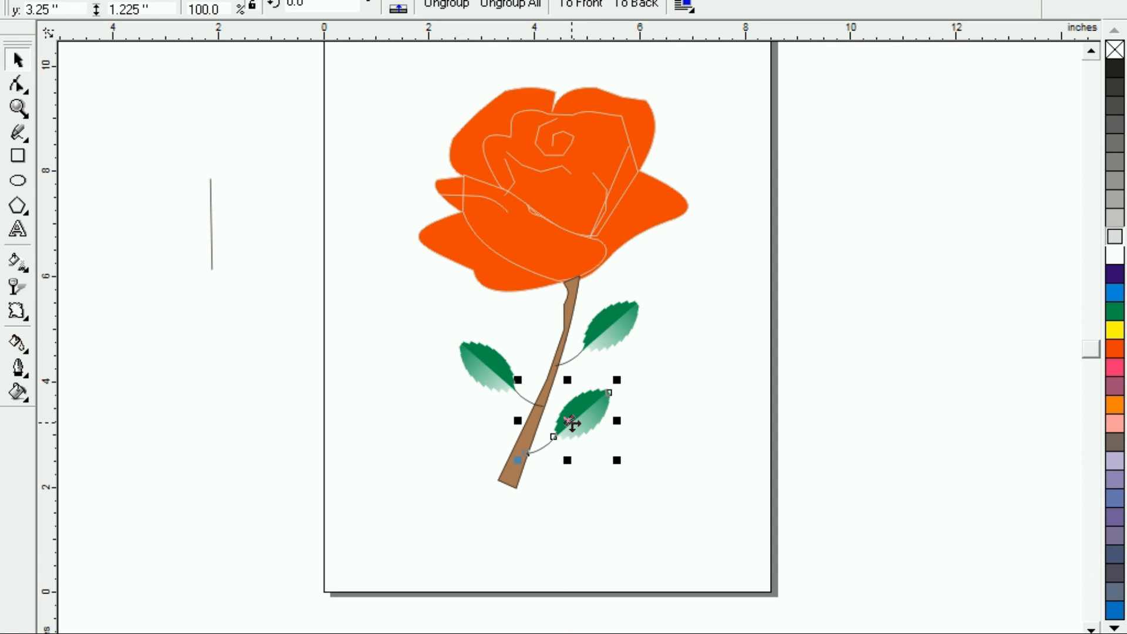
pyautogui.click(463, 450)
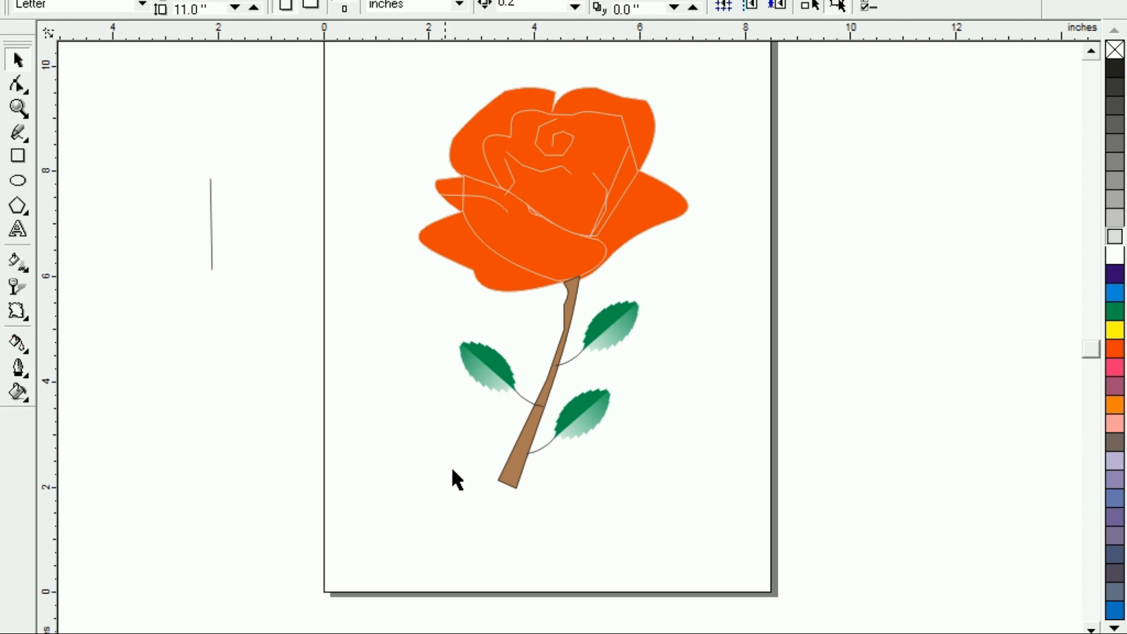
pyautogui.click(501, 128)
pyautogui.click(229, 214)
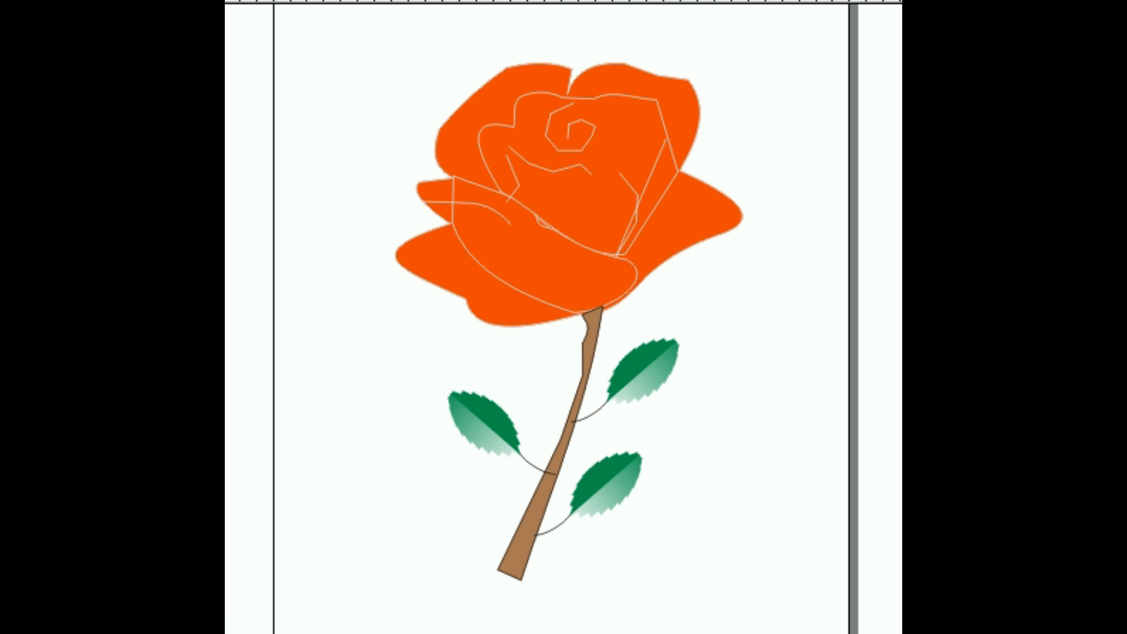
pyautogui.click(519, 454)
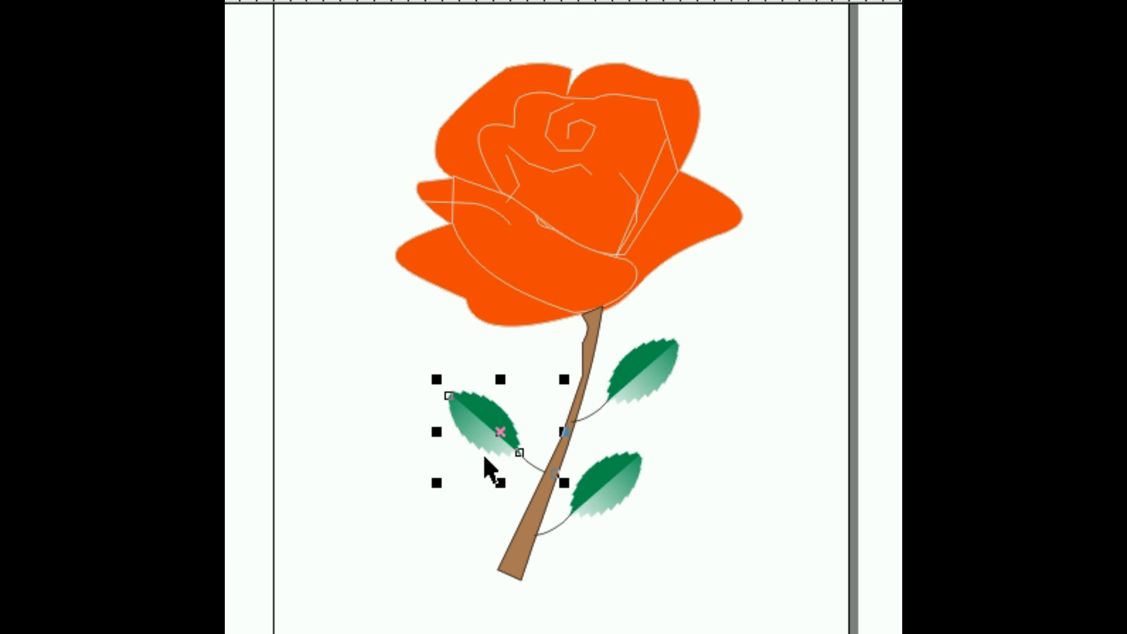